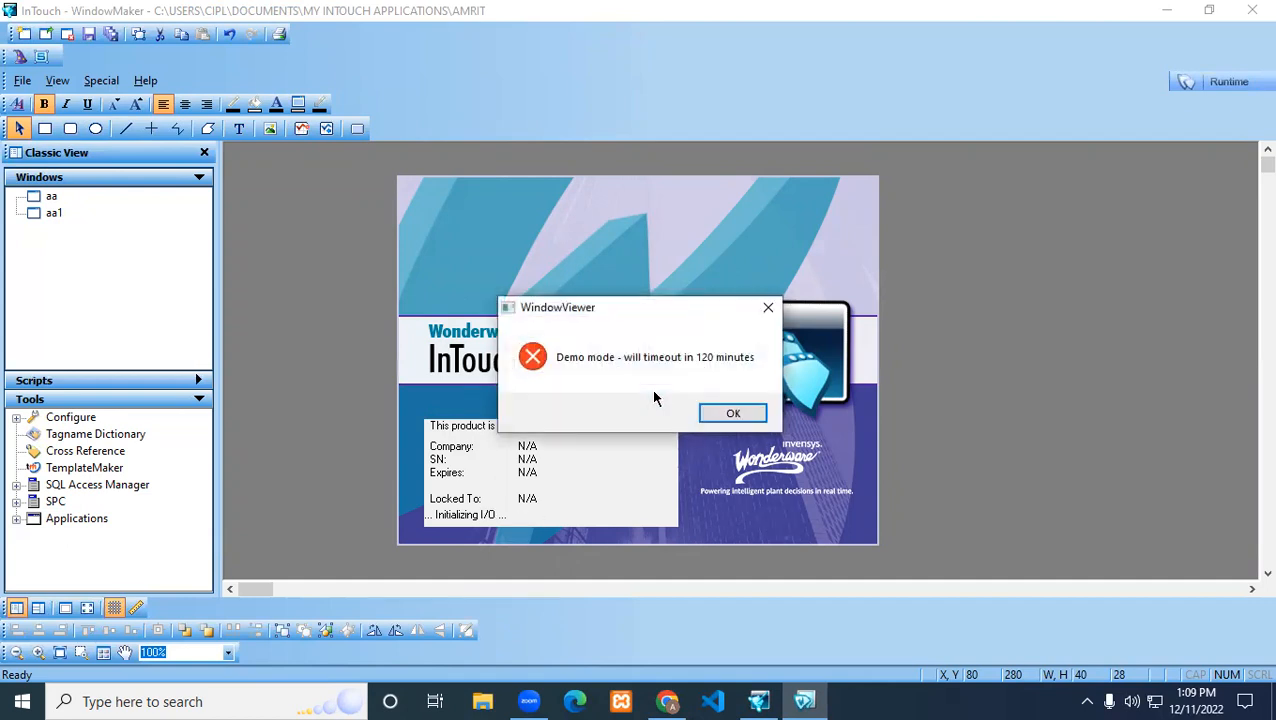
Dismiss the demo-mode notice and toggle switches A and B in runtime to test the circle
left_click(730, 413)
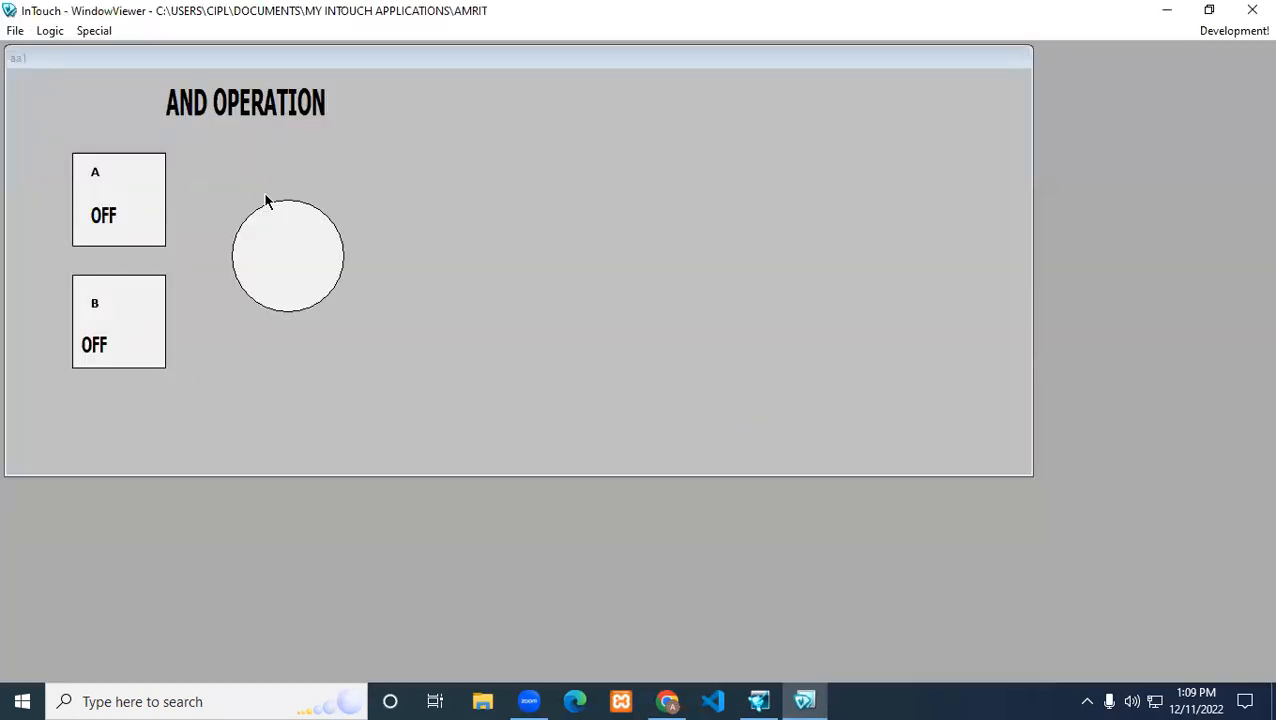
left_click(142, 230)
left_click(141, 233)
left_click(141, 350)
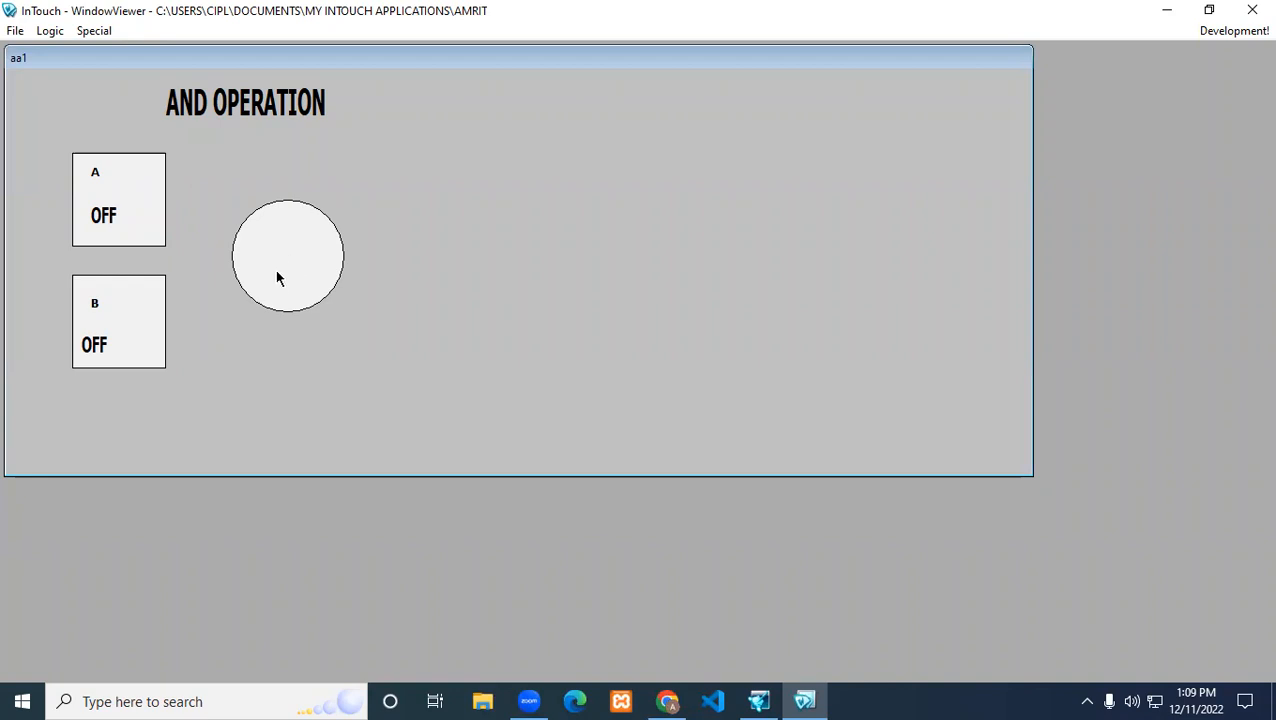
Return to development and give the circle a discrete fill colour link with the expression a AND b
left_click(1201, 31)
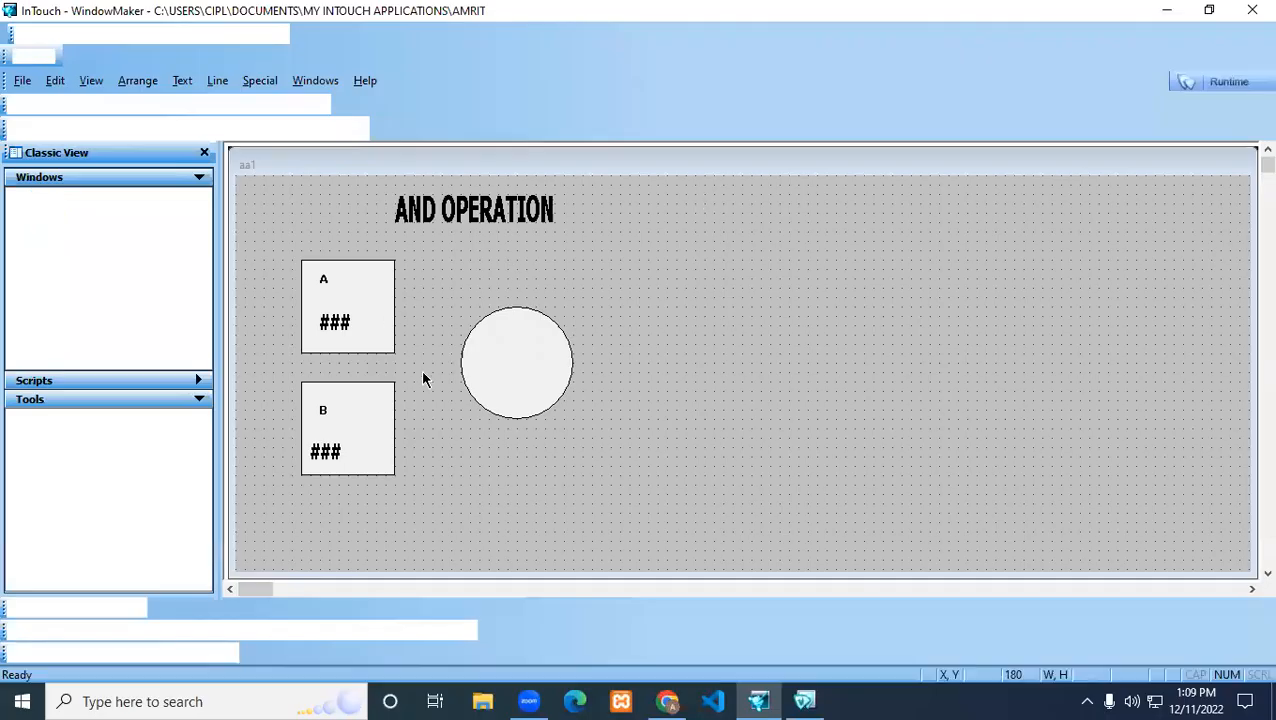
double_click(529, 376)
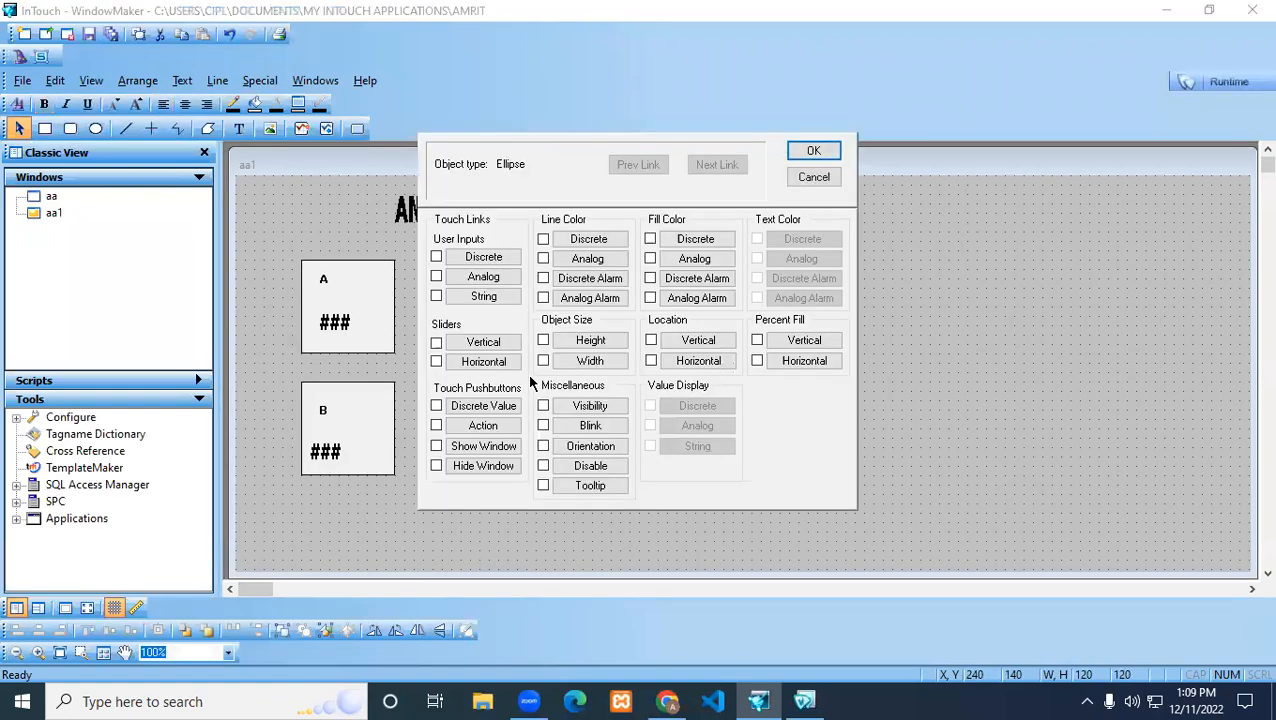
left_click(680, 240)
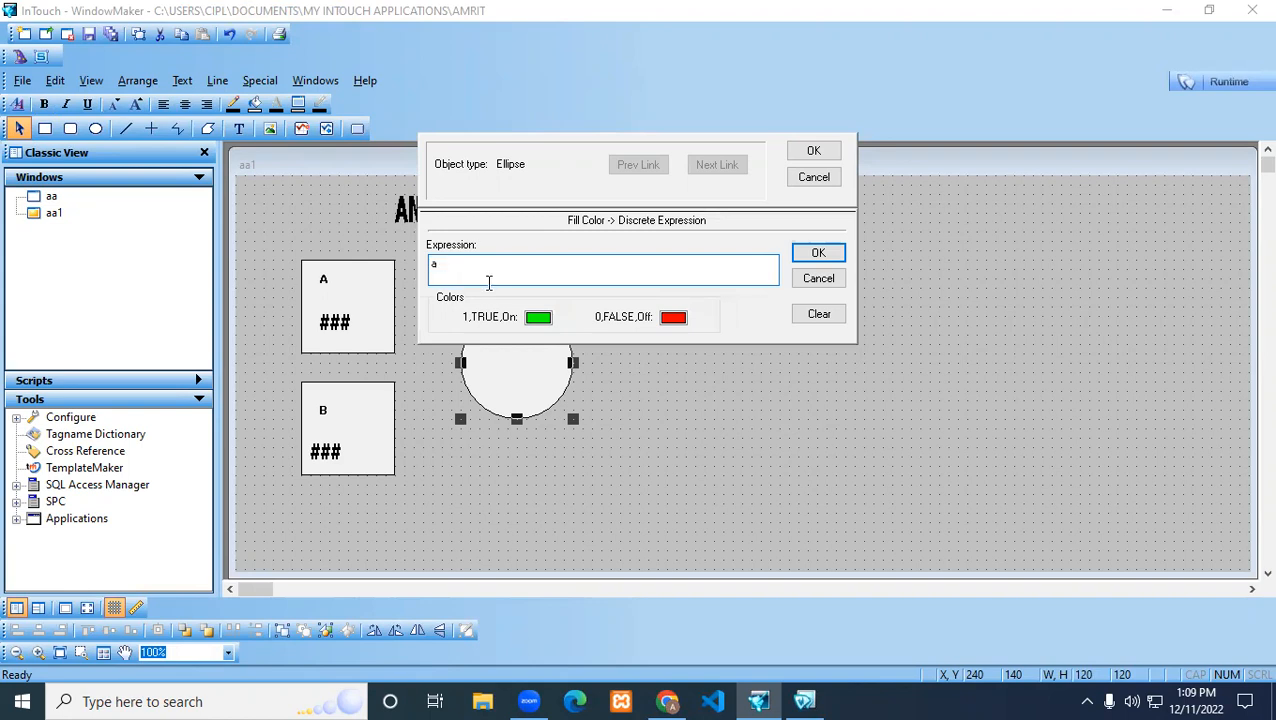
type("and b")
mouse_move(441, 263)
left_mouse_down()
mouse_move(457, 263)
mouse_move(441, 263)
left_mouse_up()
left_click(456, 276)
left_click(818, 253)
left_click(814, 151)
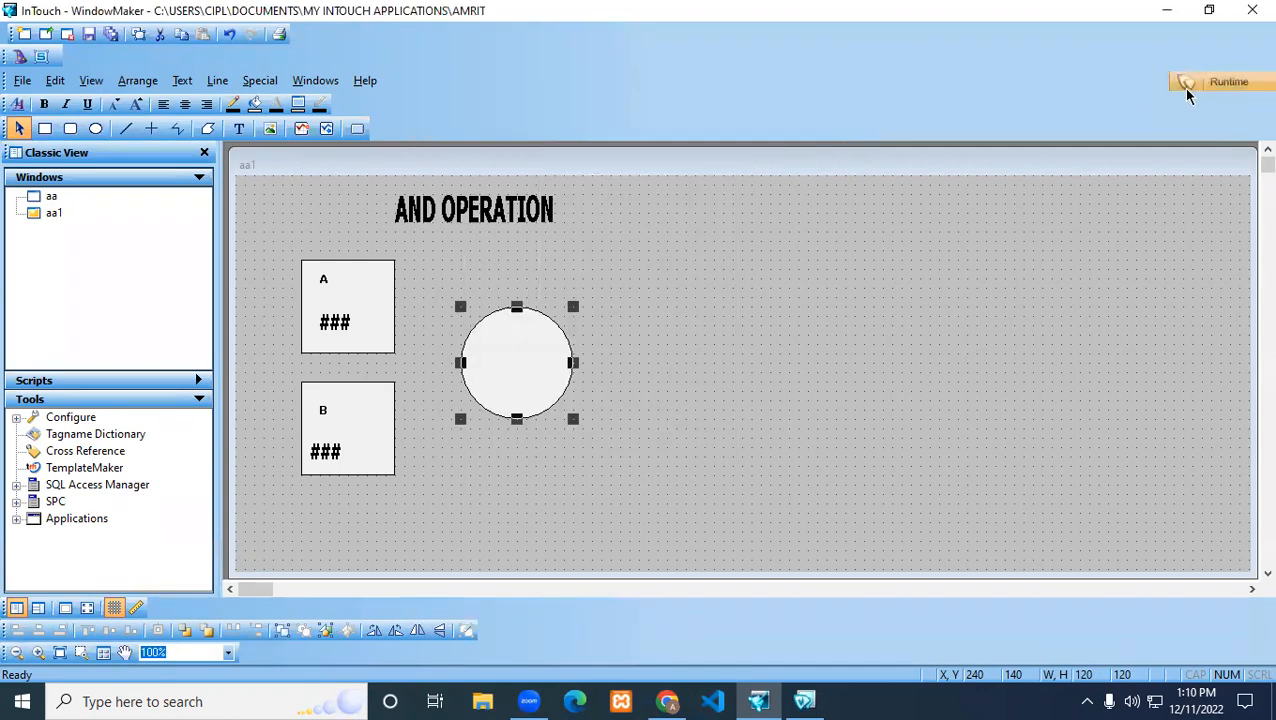
Test the AND logic in runtime by switching on A and B
left_click(1187, 86)
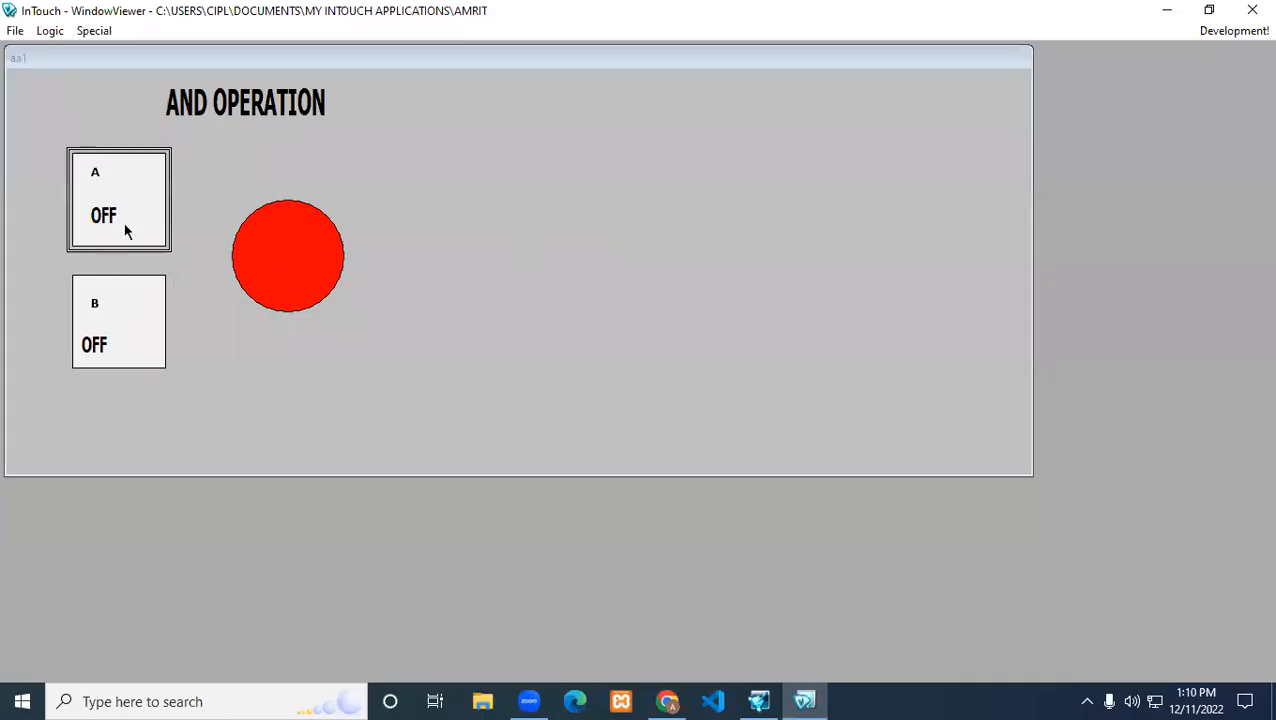
left_click(131, 239)
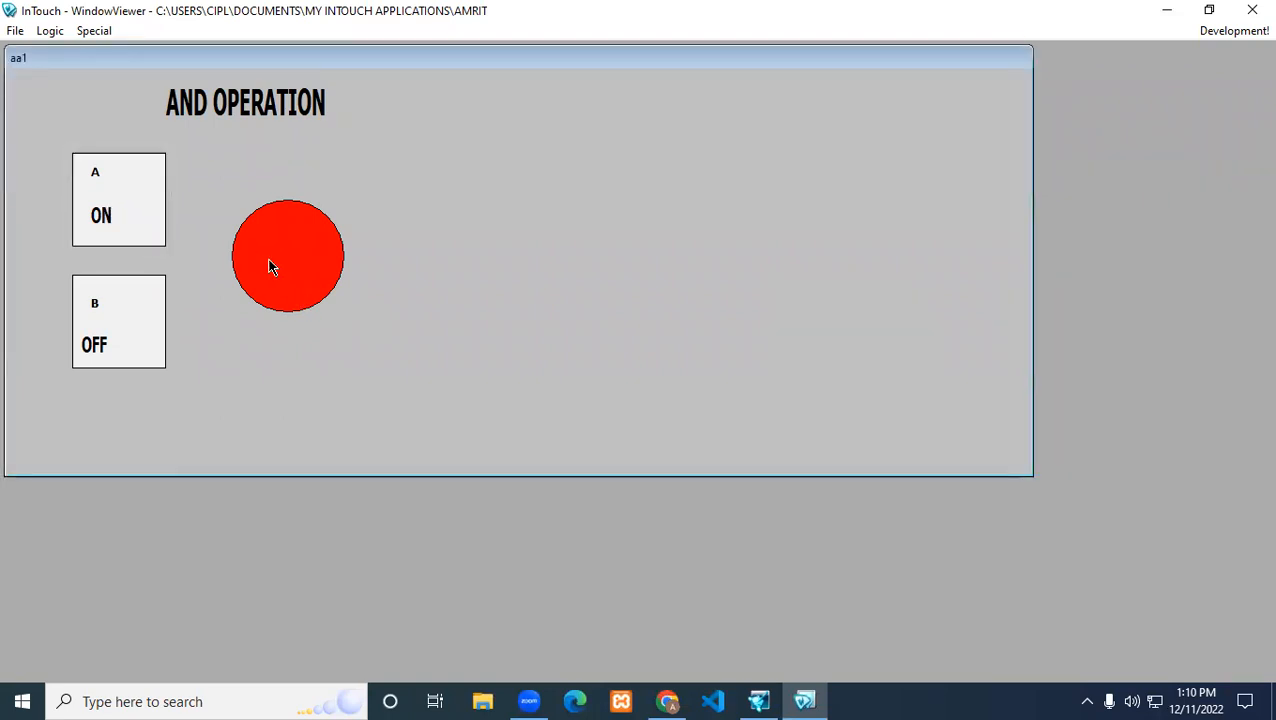
left_click(122, 325)
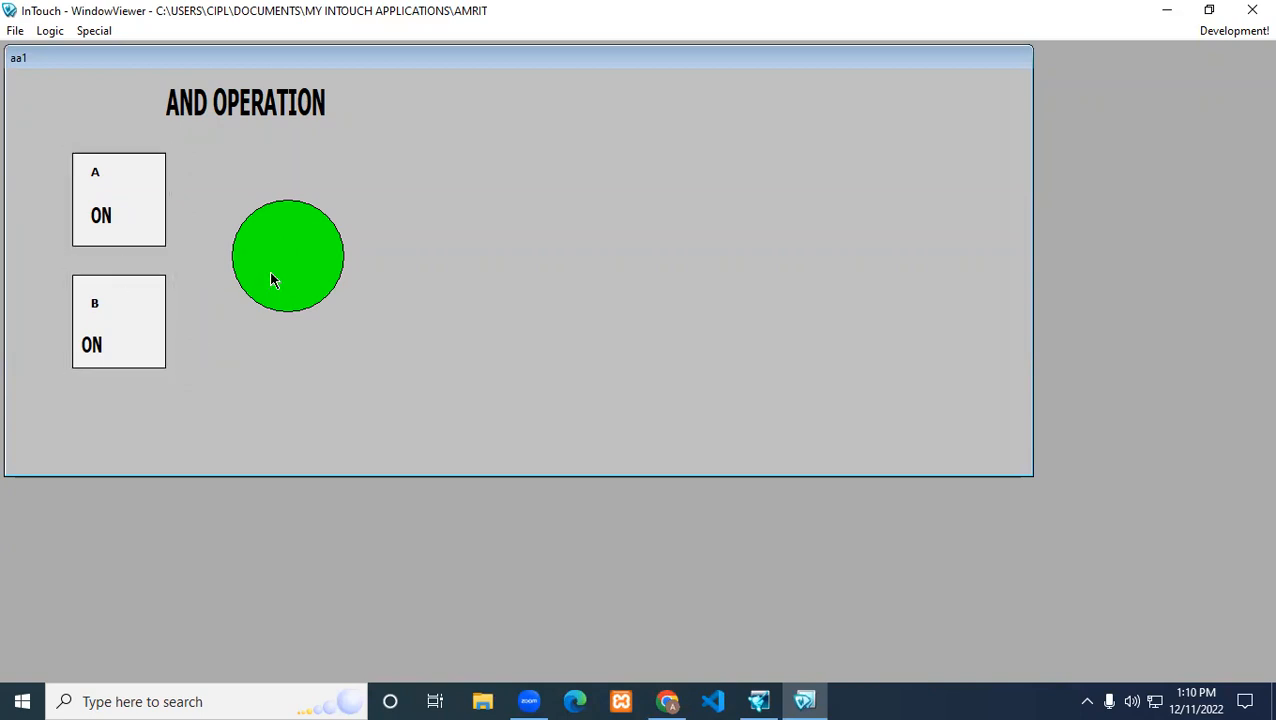
Return to development and change the circle's discrete fill colour expression to a OR b
left_click(1232, 31)
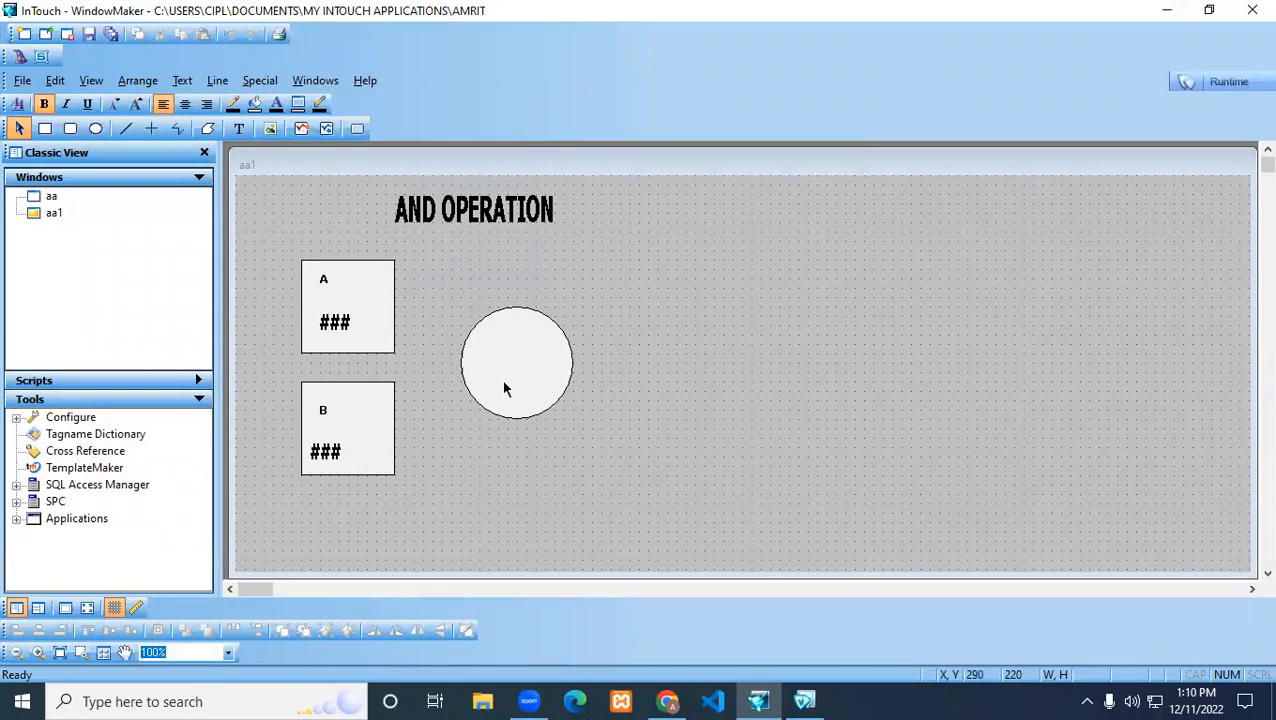
double_click(505, 370)
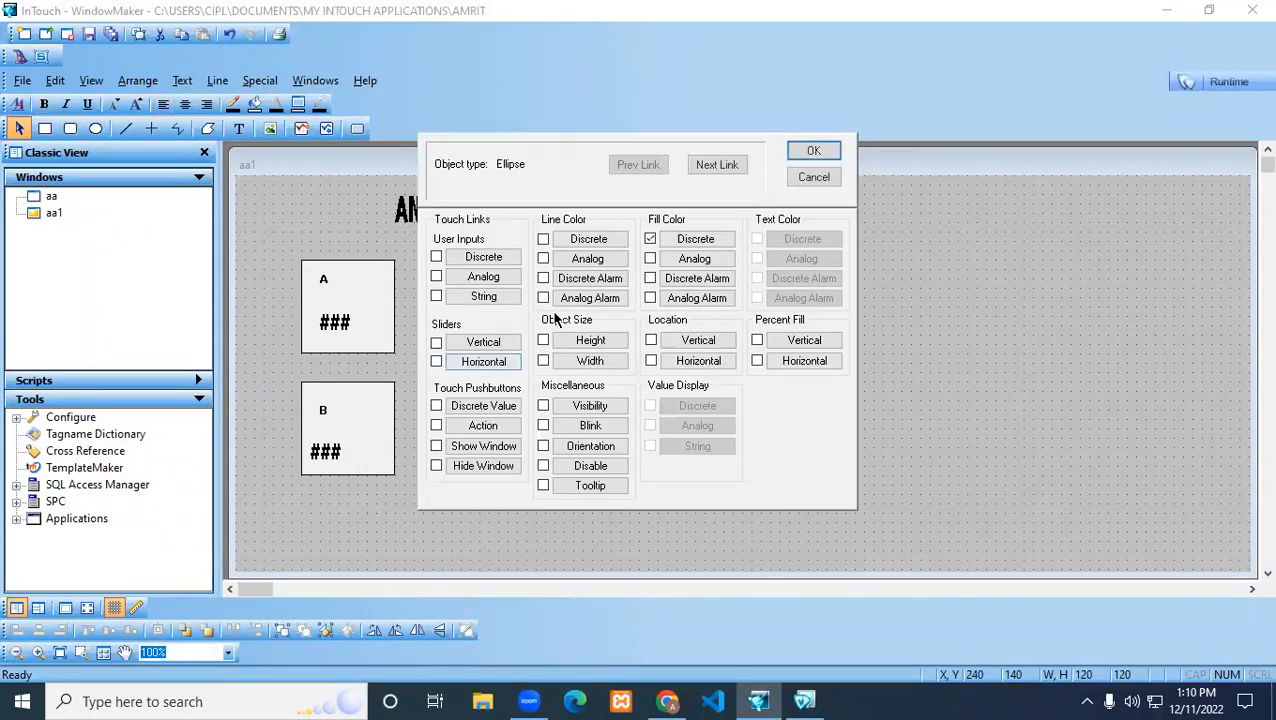
left_click(688, 240)
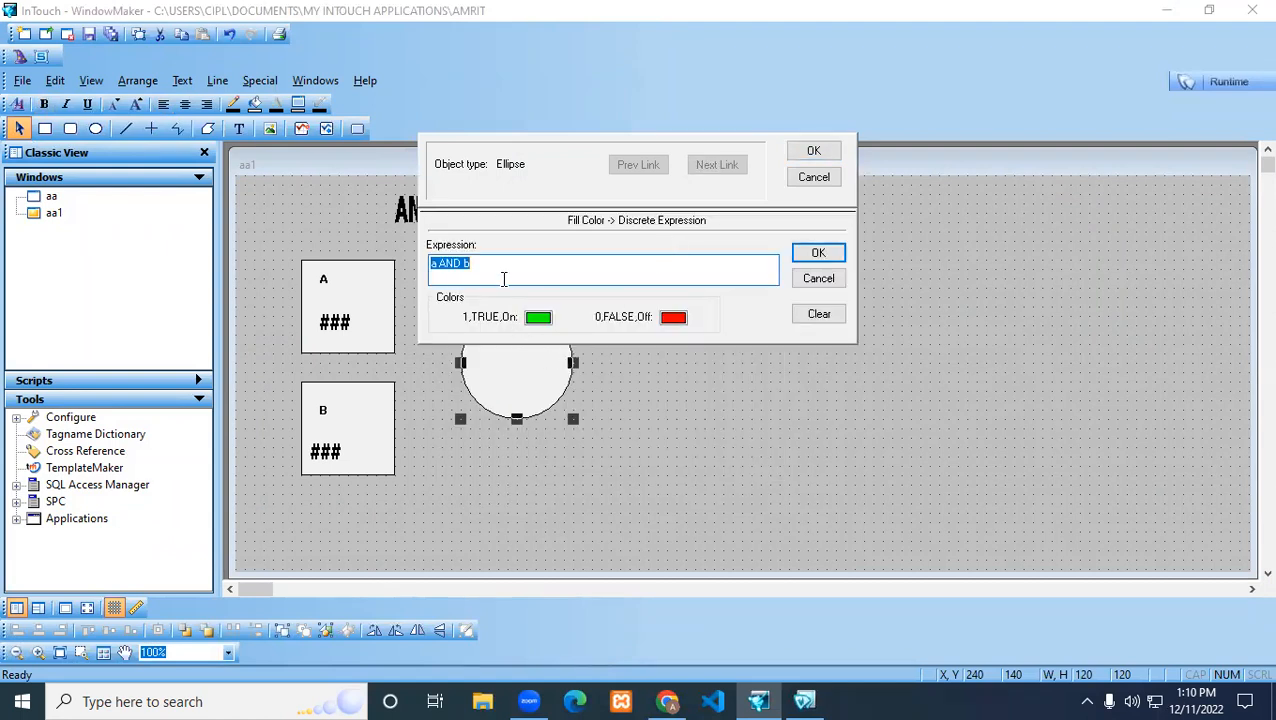
left_click(458, 264)
key("BackSpace")
key("BackSpace")
type("or")
left_click(818, 254)
left_click(813, 151)
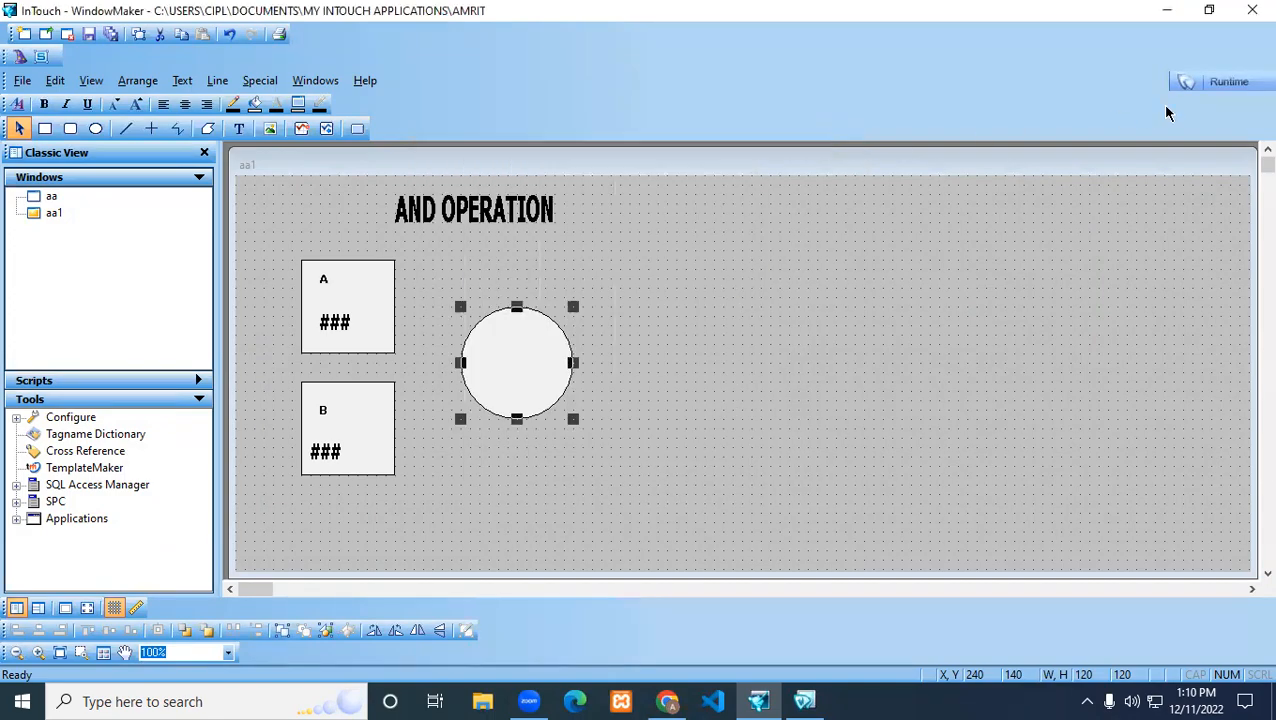
Test the OR logic in runtime by toggling A and B through their on and off combinations
left_click(1216, 82)
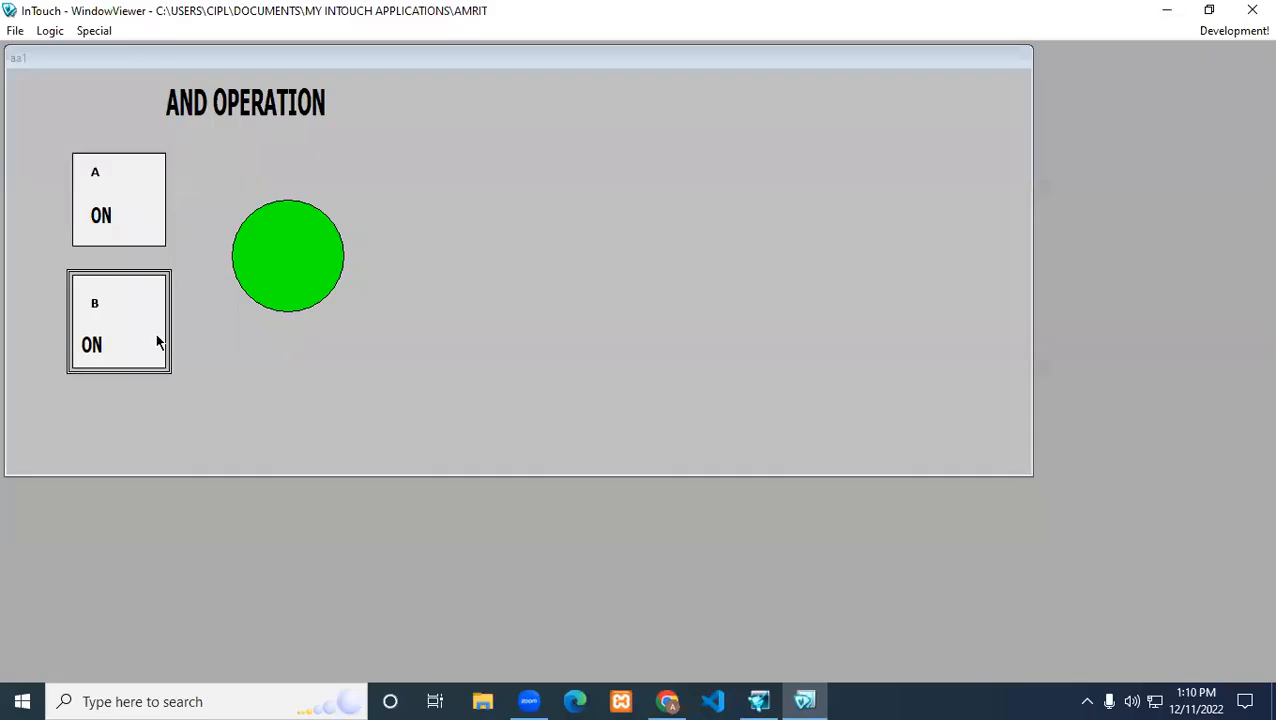
left_click(151, 236)
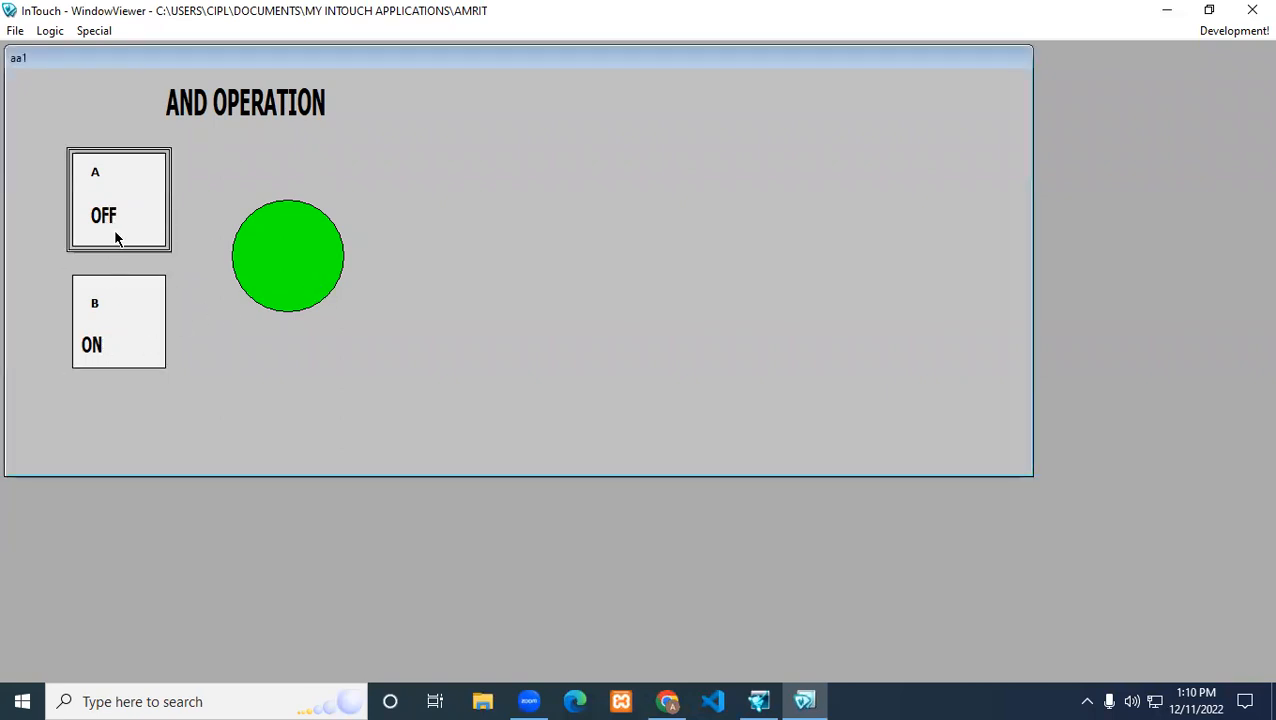
left_click(125, 317)
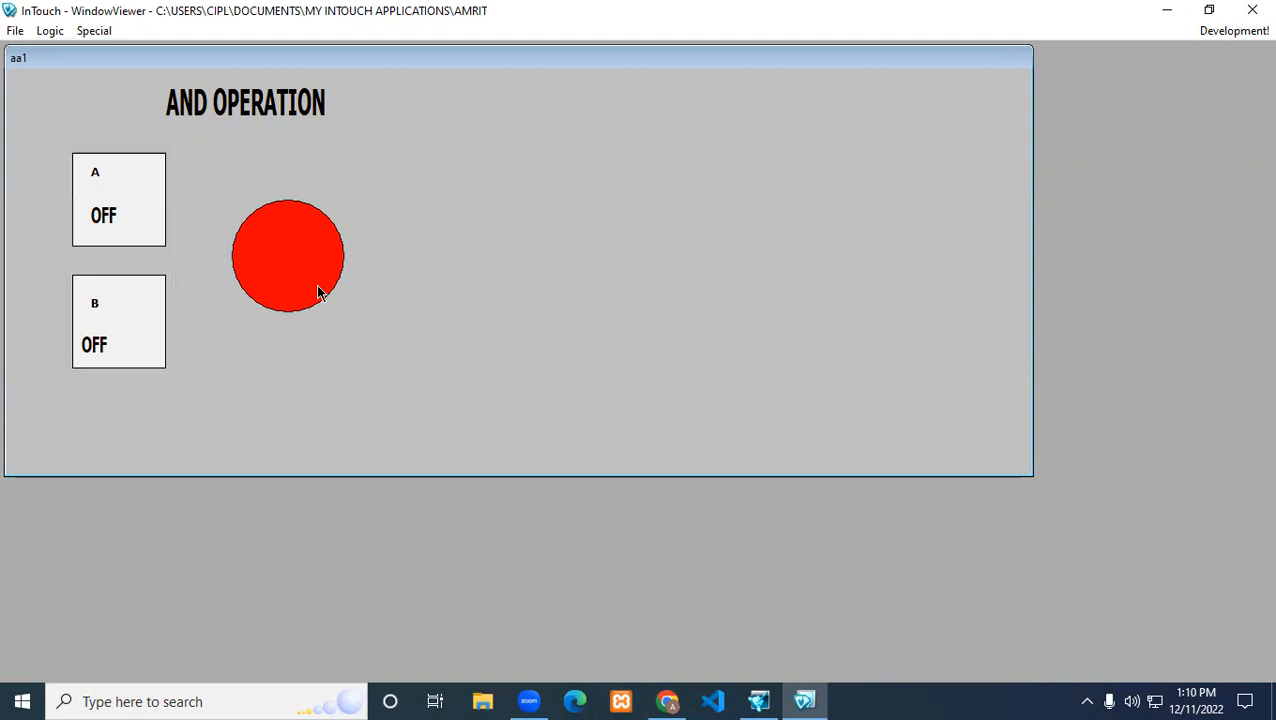
left_click(142, 215)
left_click(159, 322)
left_click(137, 237)
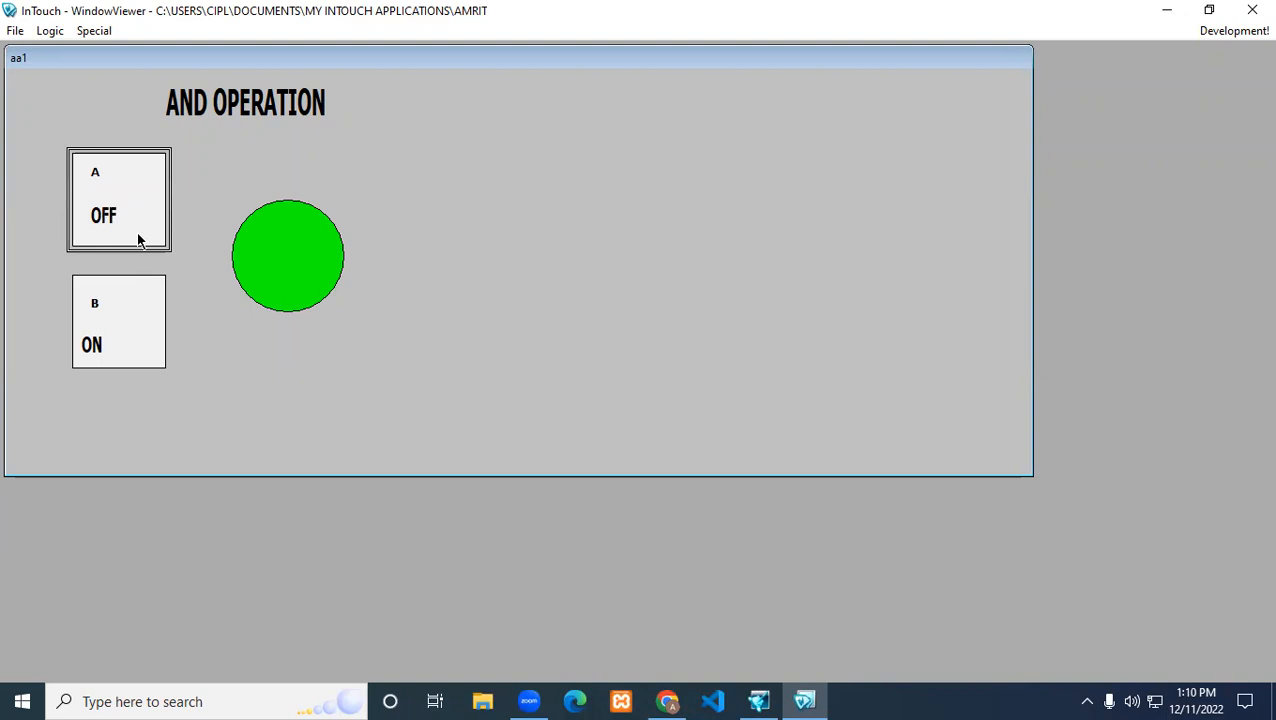
left_click(138, 317)
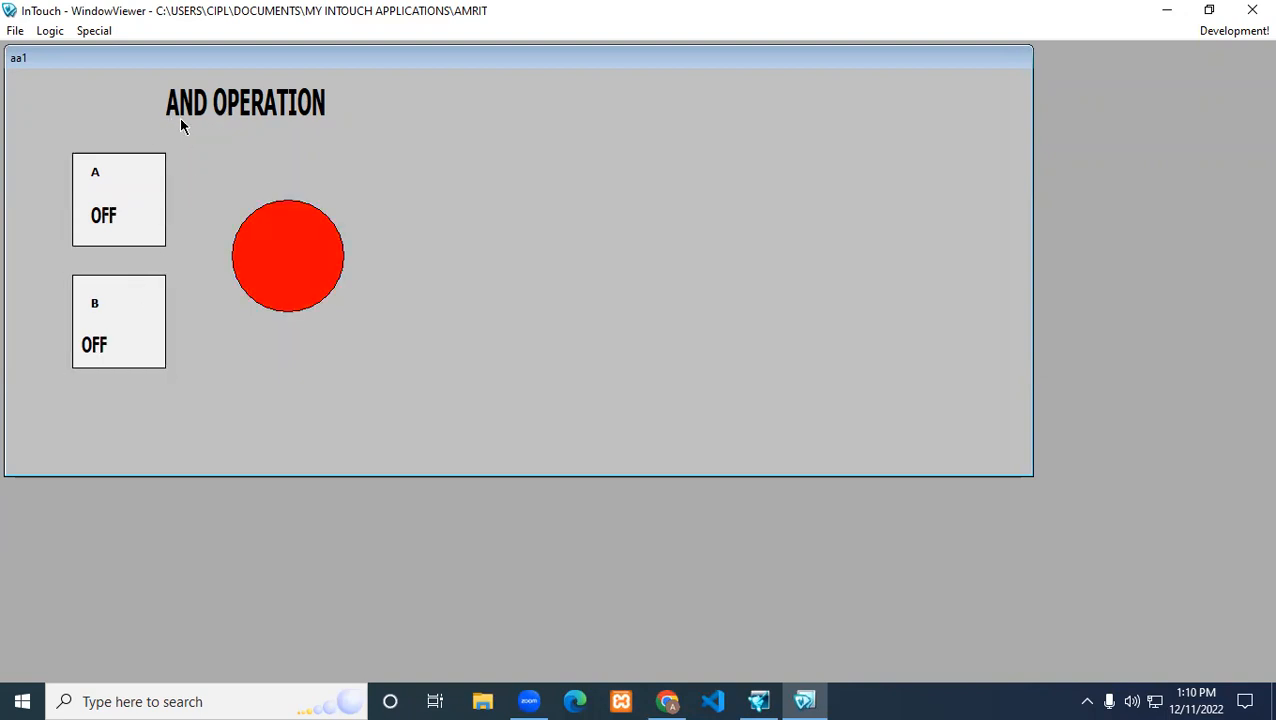
In development, replace the AND OPERATION heading with OR GATE text enlarged to about 100 by 38, and preview it in runtime
left_click(1234, 31)
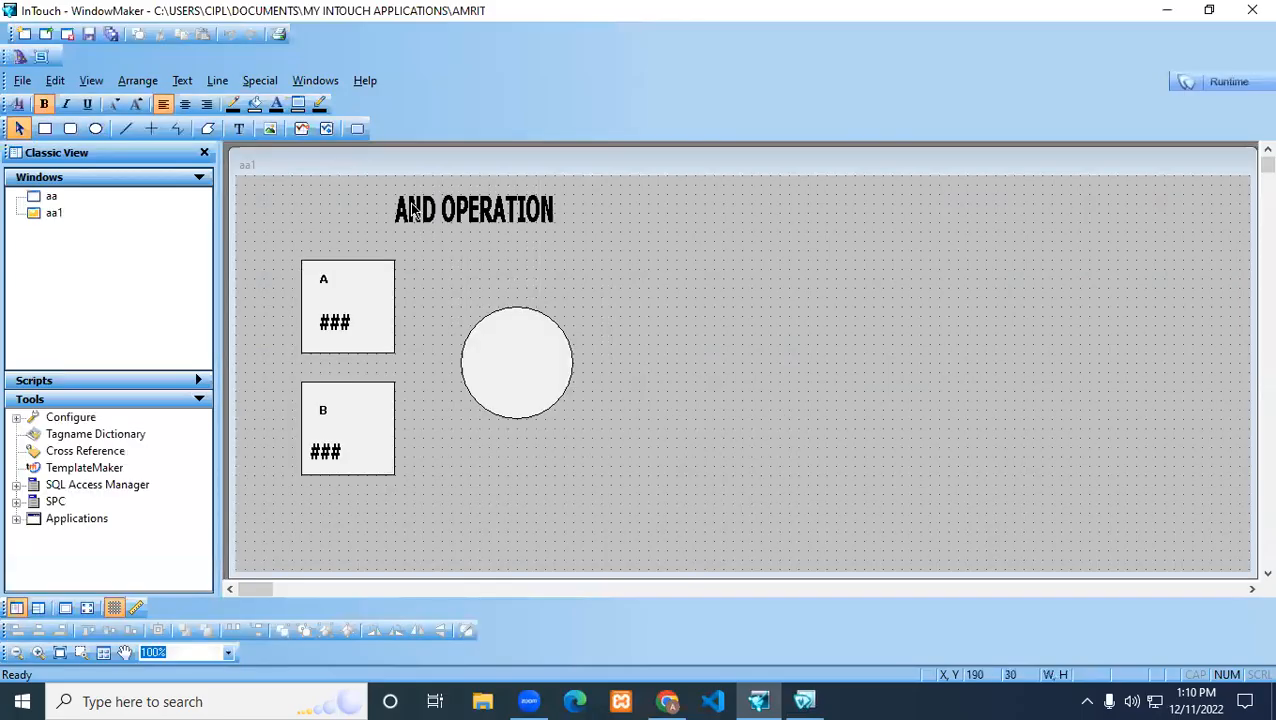
left_click(415, 210)
key("Delete")
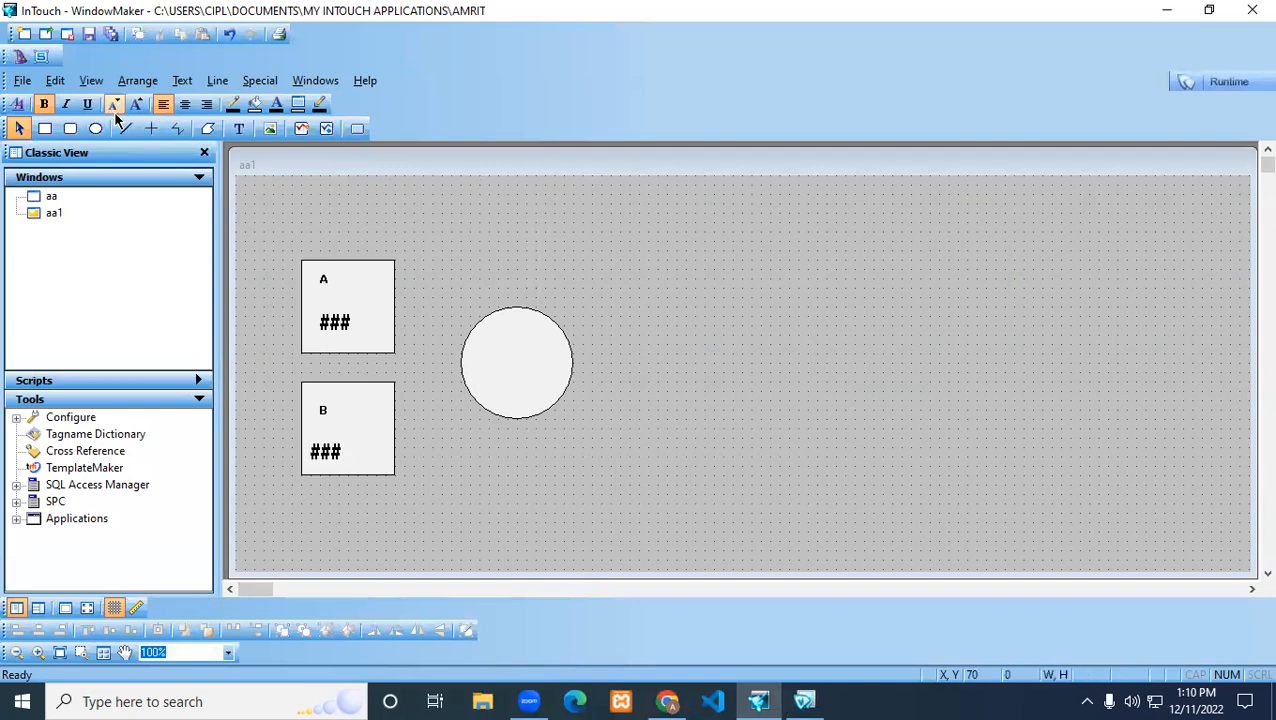
left_click(239, 128)
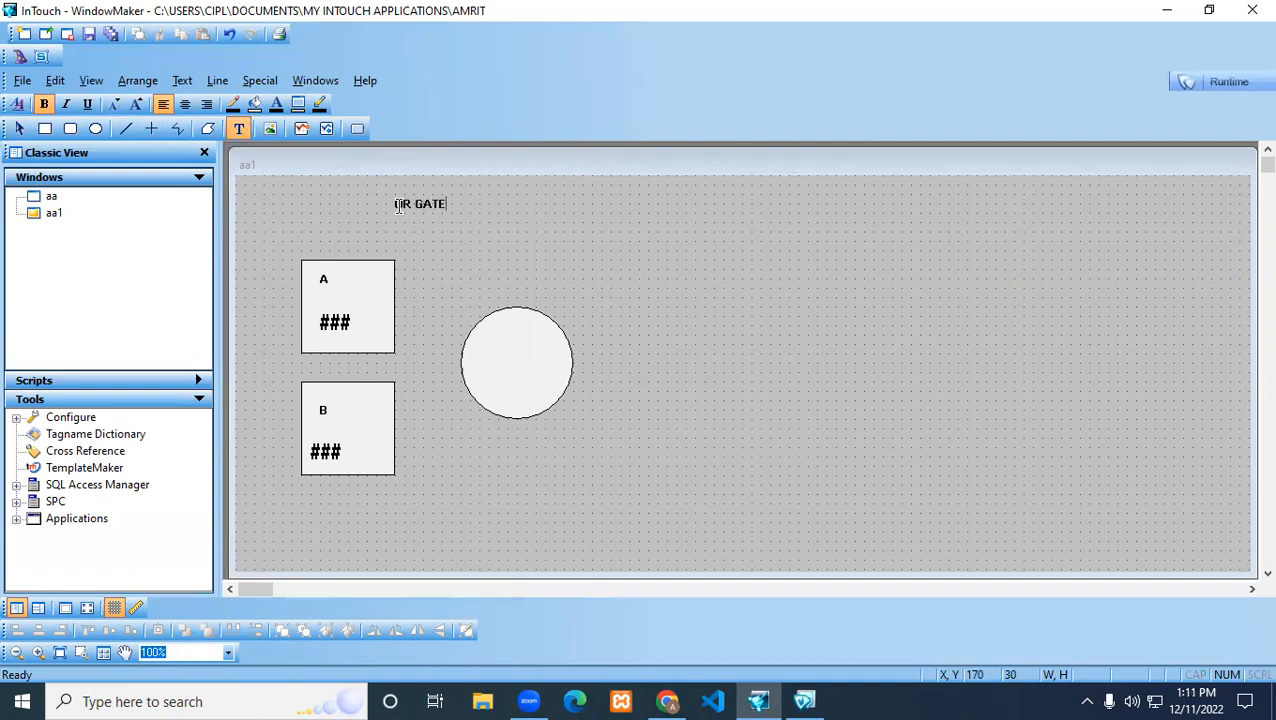
left_click(399, 206)
left_click_drag(448, 215, 492, 236)
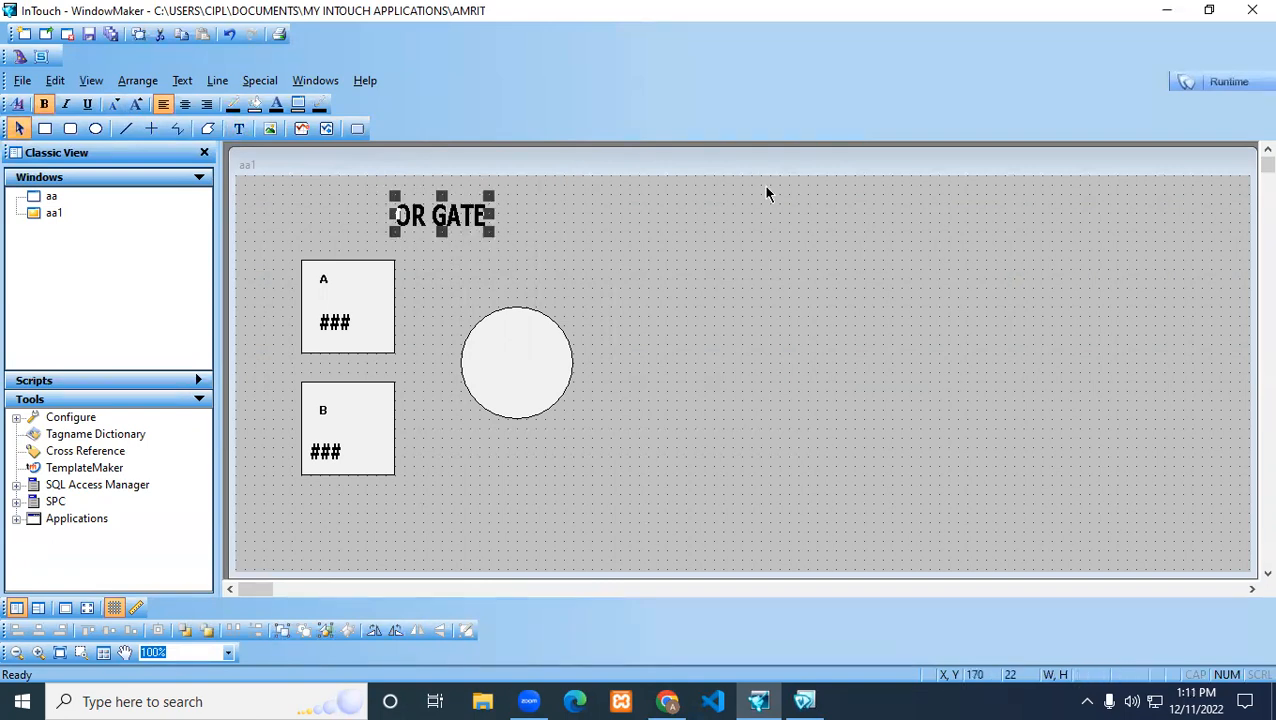
left_click(1216, 84)
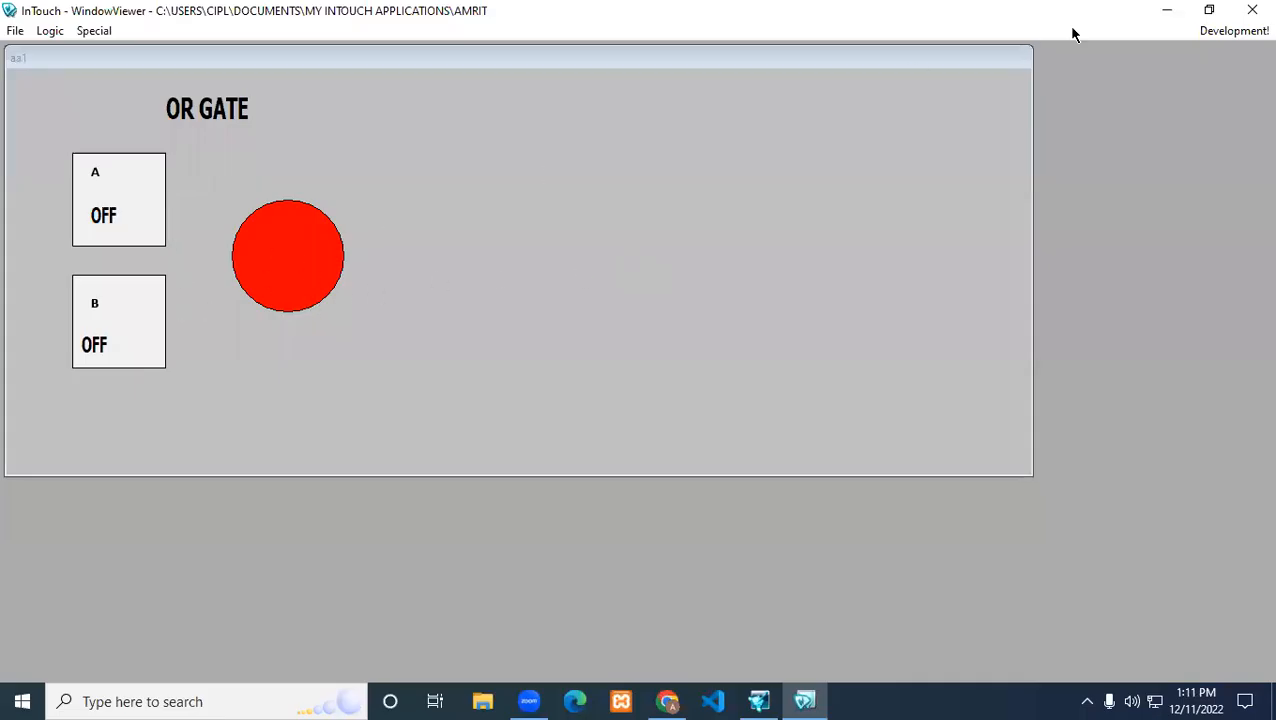
left_click(1236, 31)
left_click(505, 360)
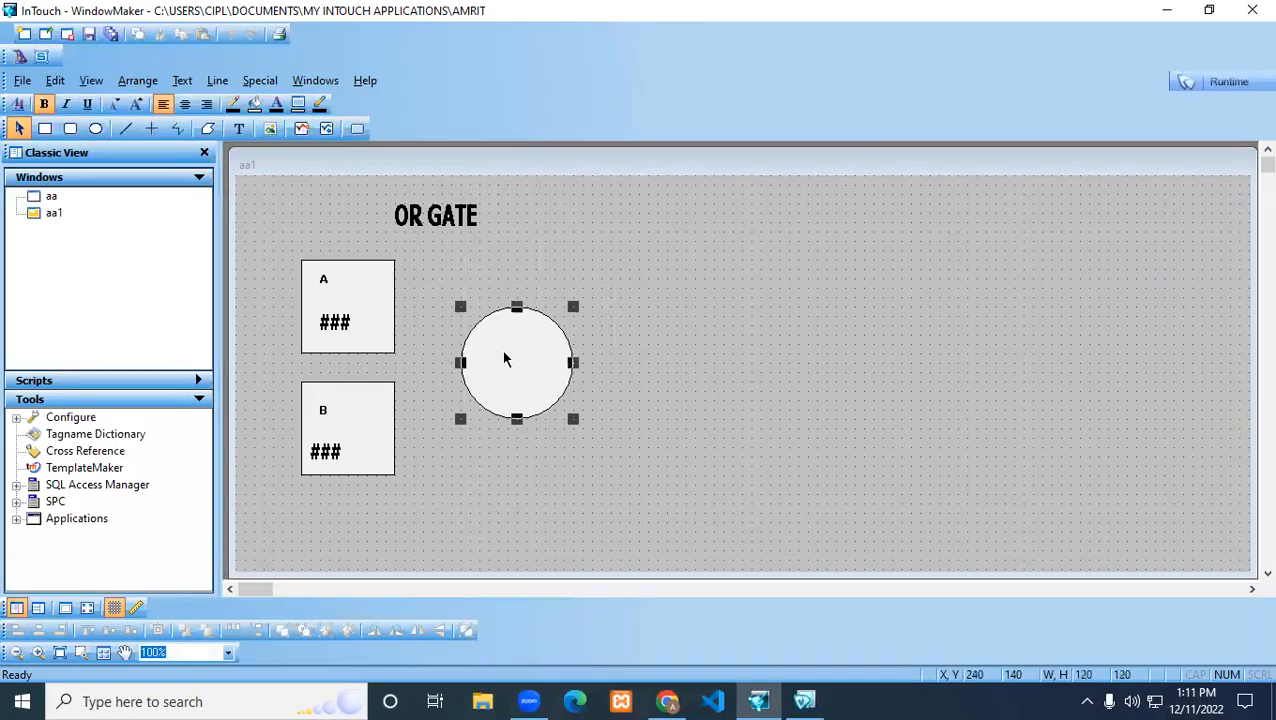
double_click(505, 360)
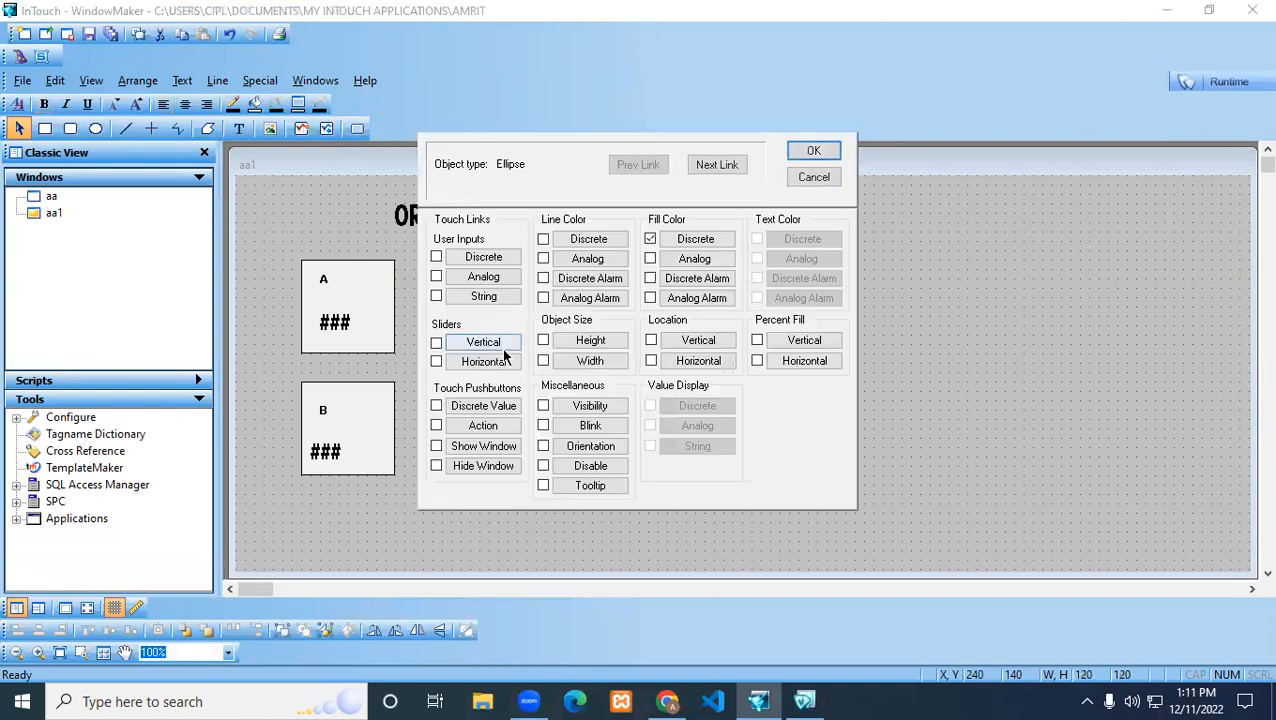
left_click(690, 239)
left_click_drag(470, 266, 434, 270)
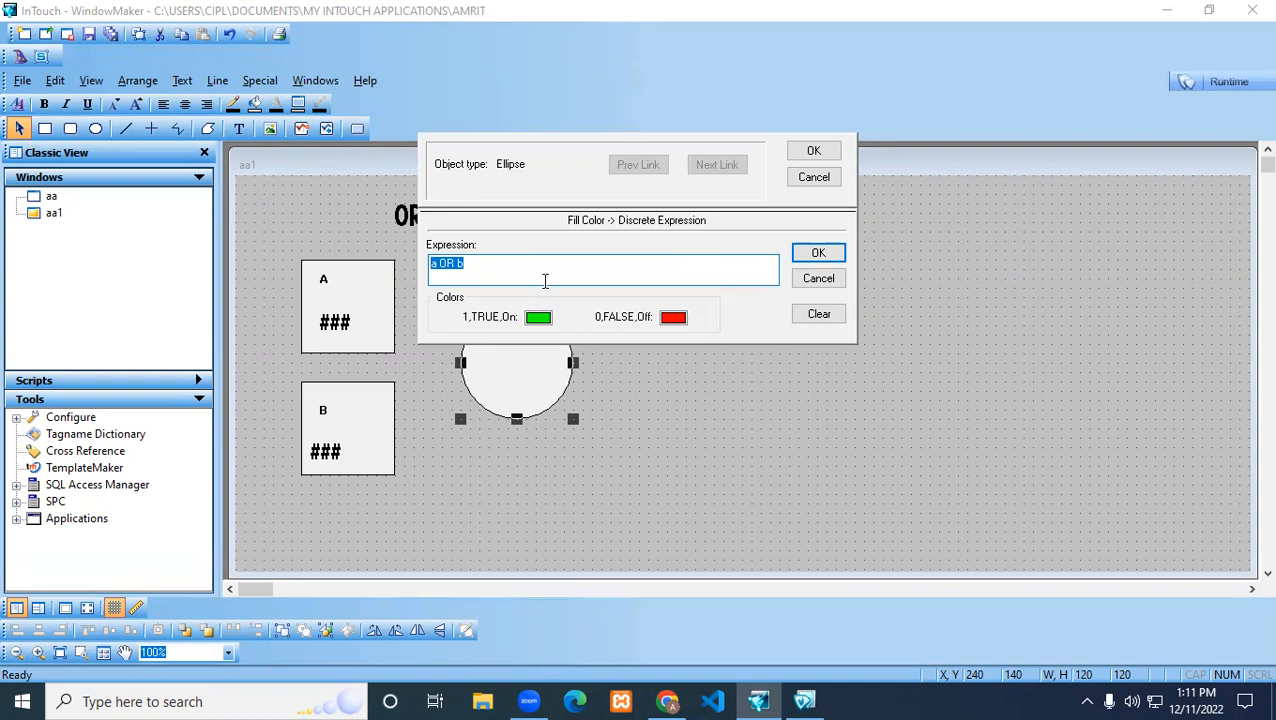
left_click(806, 285)
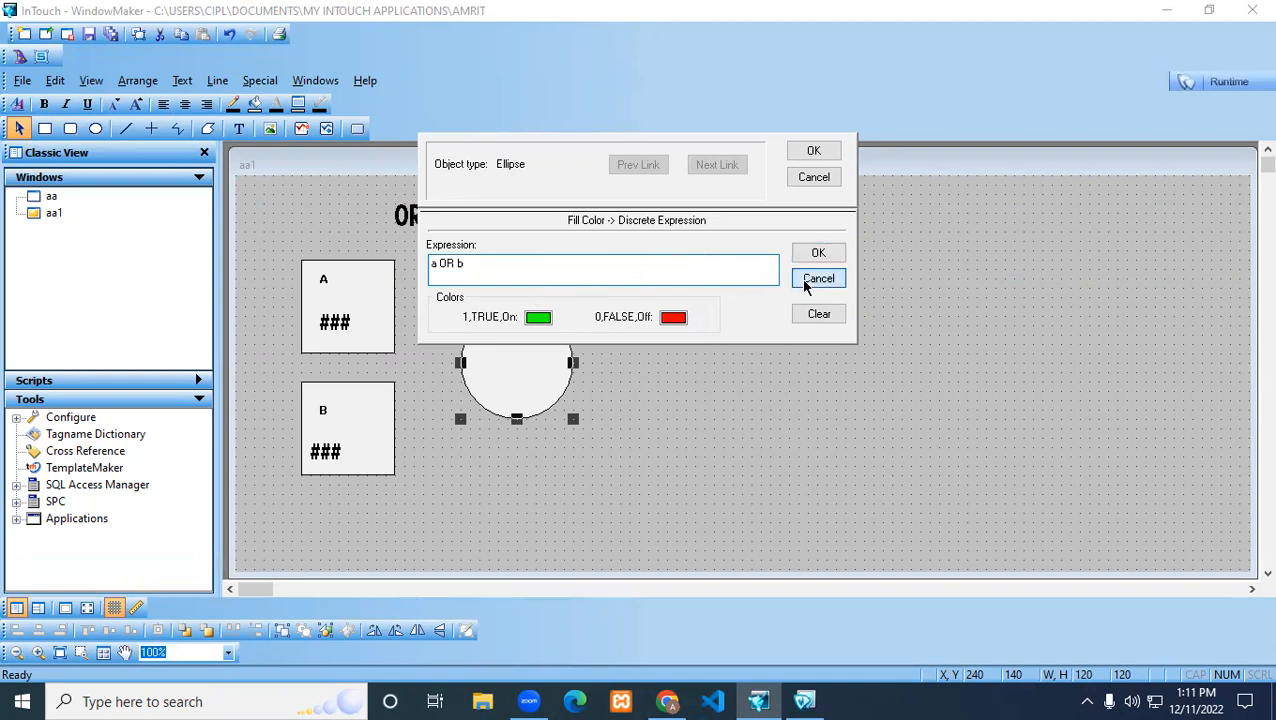
left_click(810, 178)
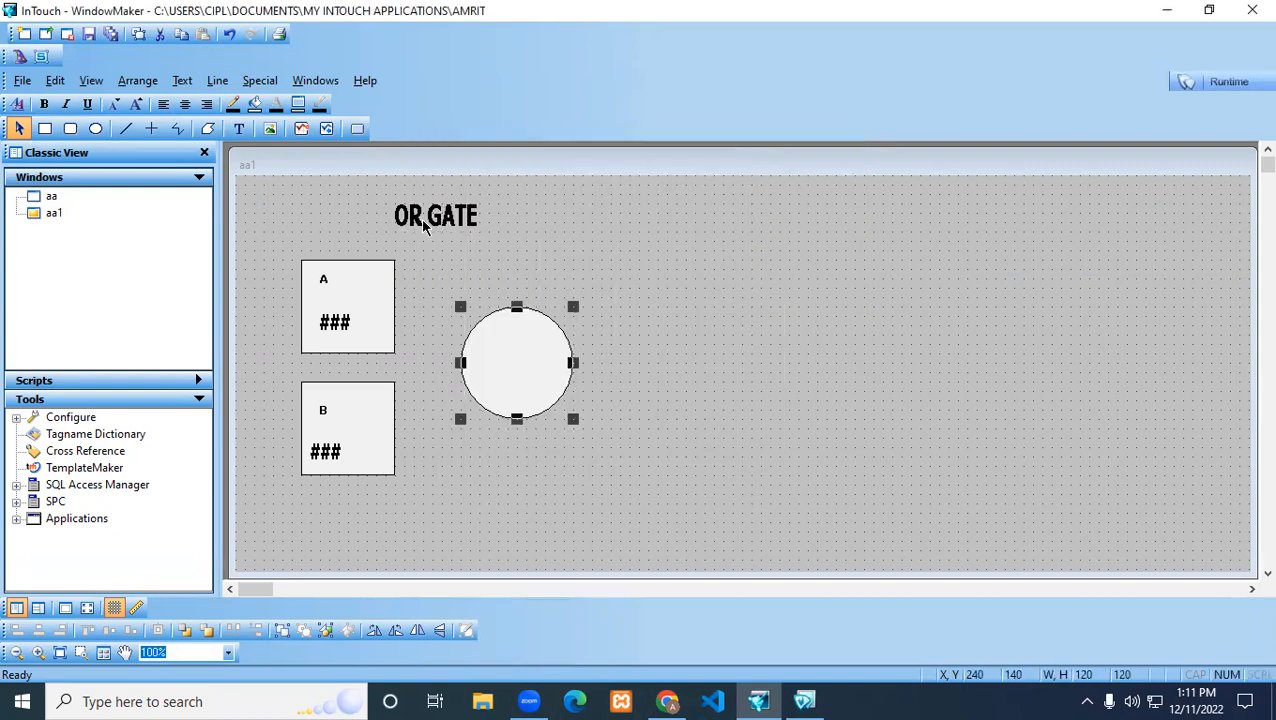
Replace the OR GATE heading with enlarged text reading NOT GATE
left_click(424, 226)
key("Delete")
left_click(239, 132)
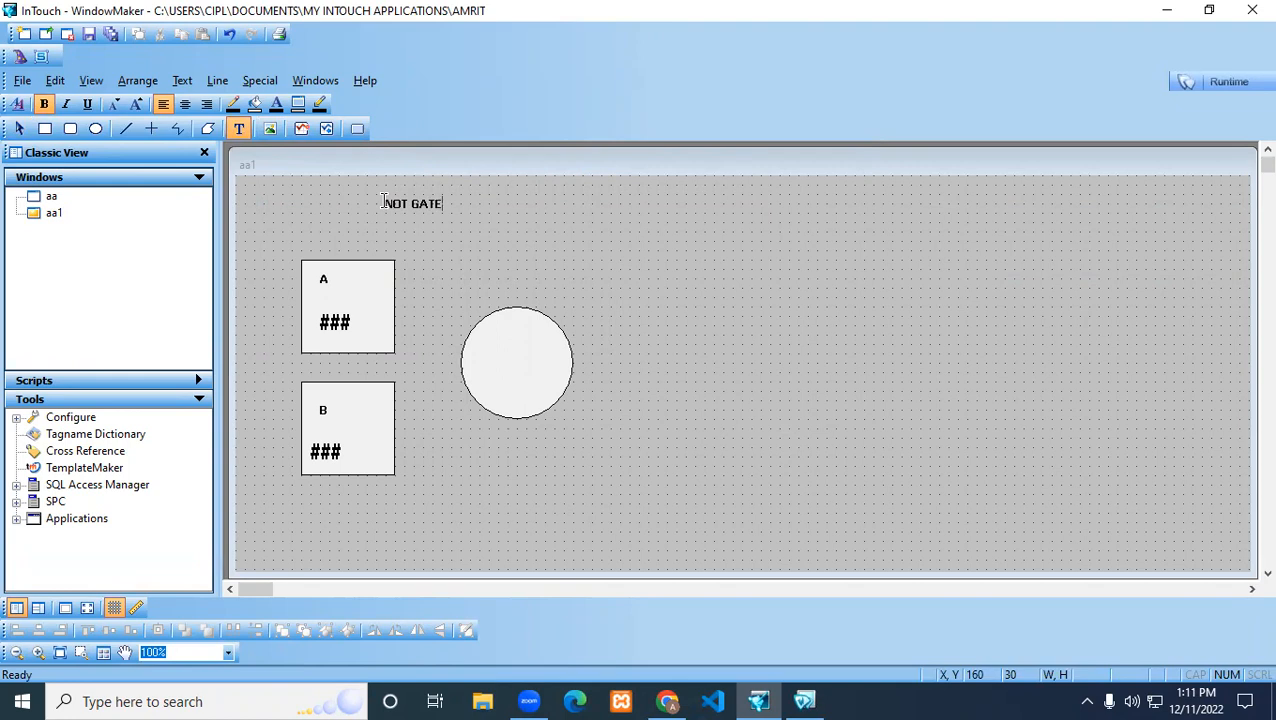
left_click(394, 203)
mouse_move(442, 212)
left_mouse_down()
mouse_move(489, 232)
mouse_move(456, 216)
left_mouse_up()
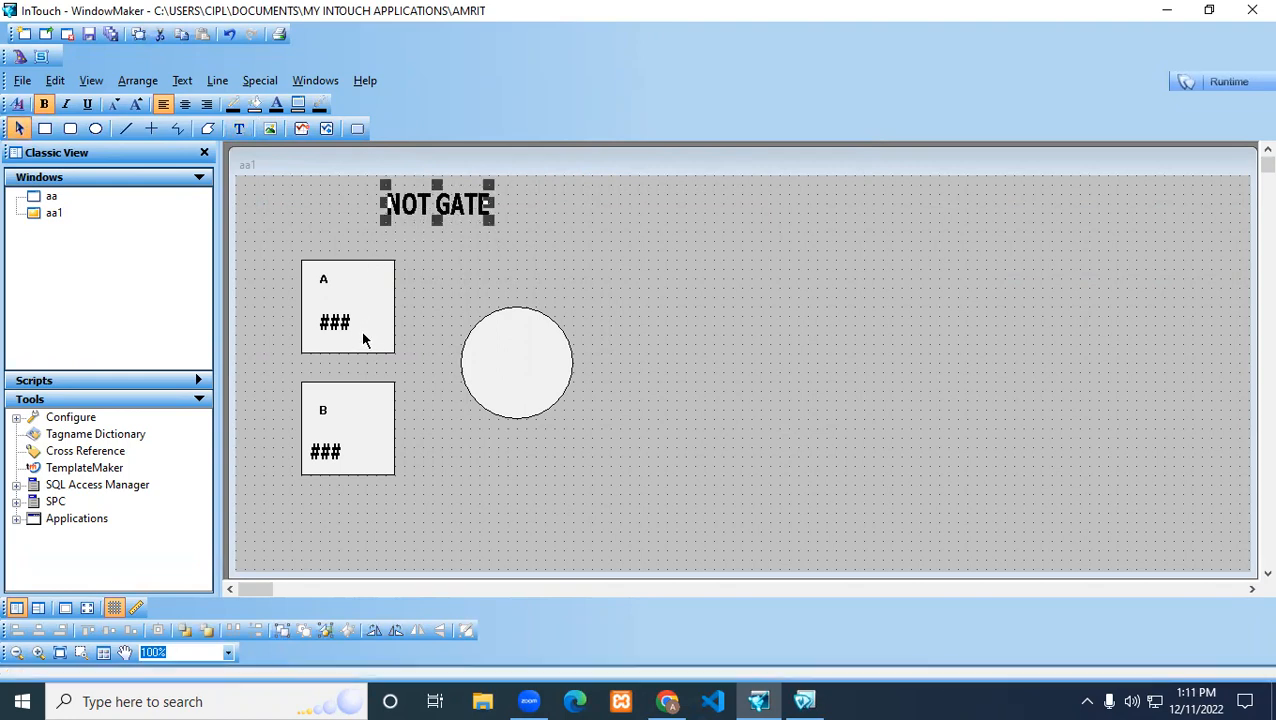
Delete switch B with its labels and move the circle level with switch A, at about X 260, Y 80
left_click(332, 432)
left_click_drag(272, 368, 414, 514)
key("Delete")
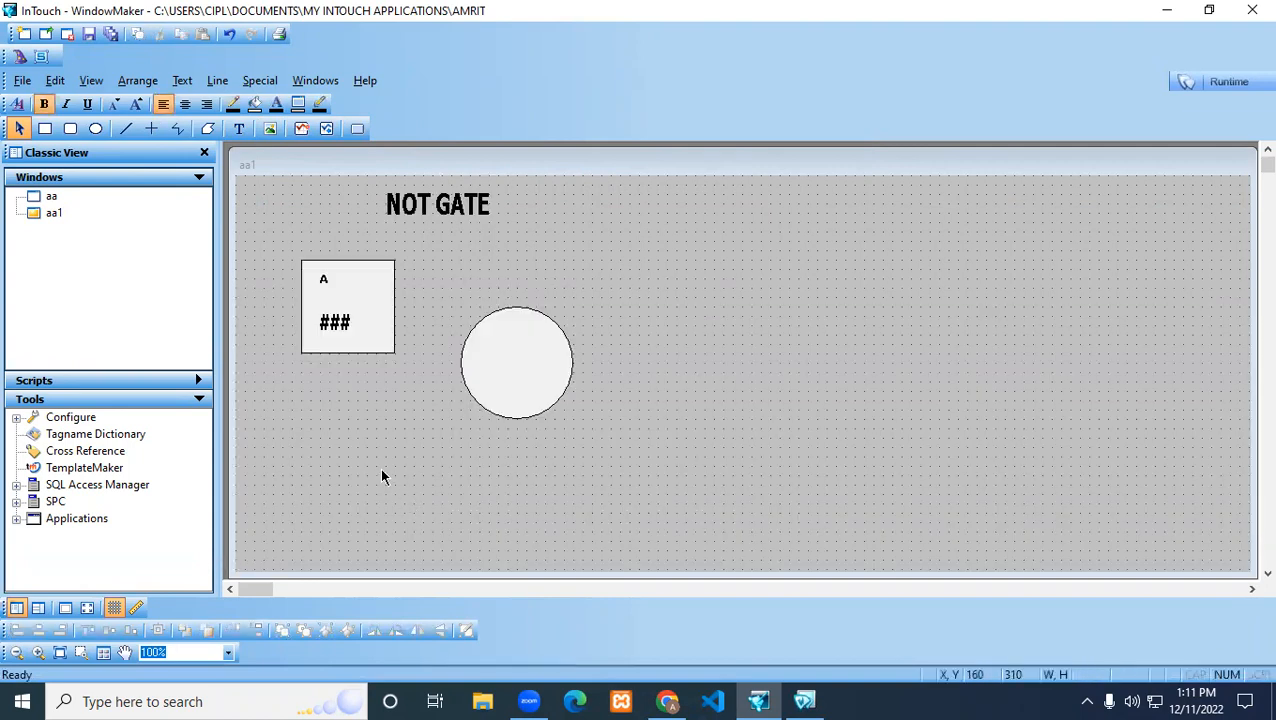
left_click_drag(565, 398, 583, 342)
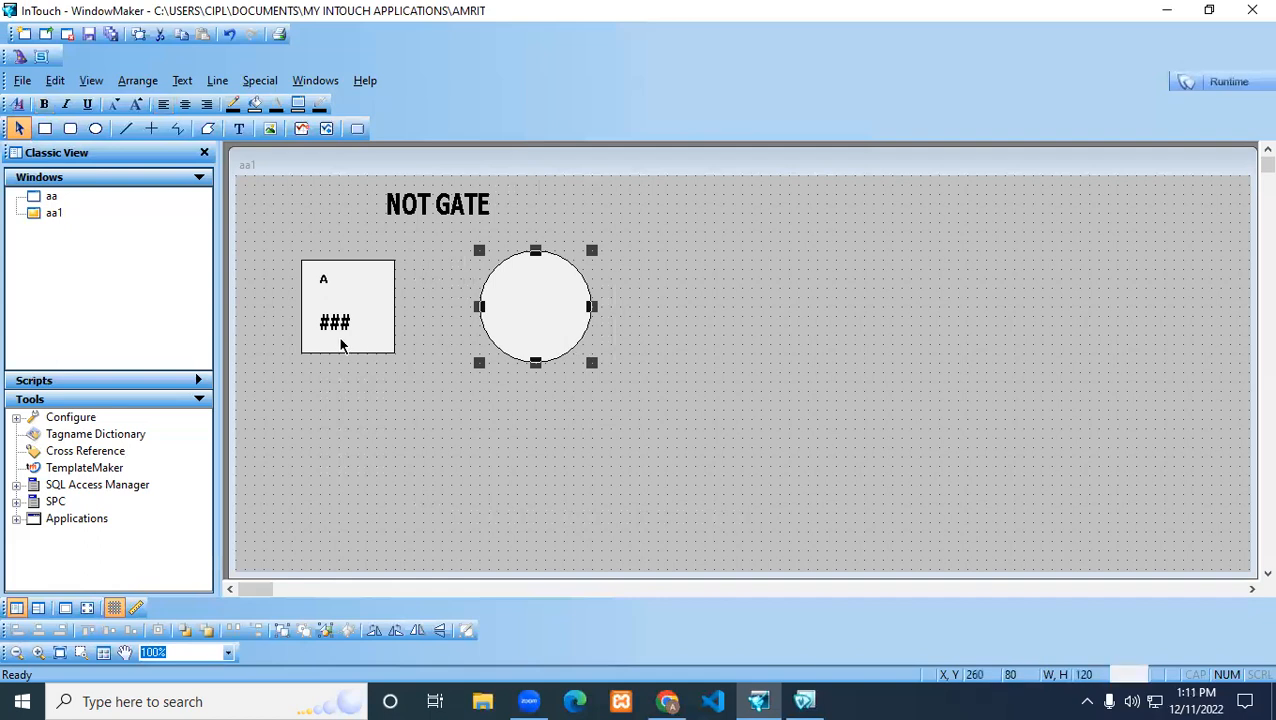
Set the circle's discrete fill colour expression to not a and switch the window to runtime
double_click(563, 333)
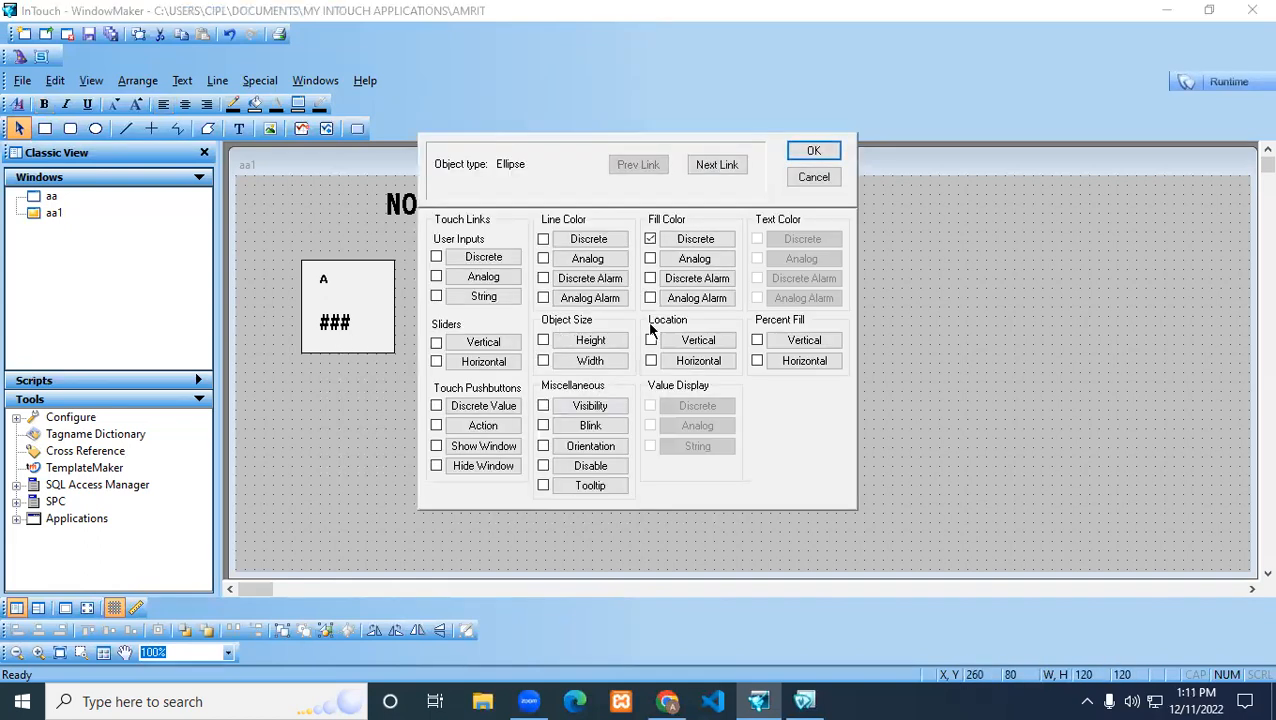
left_click(673, 236)
type("not a")
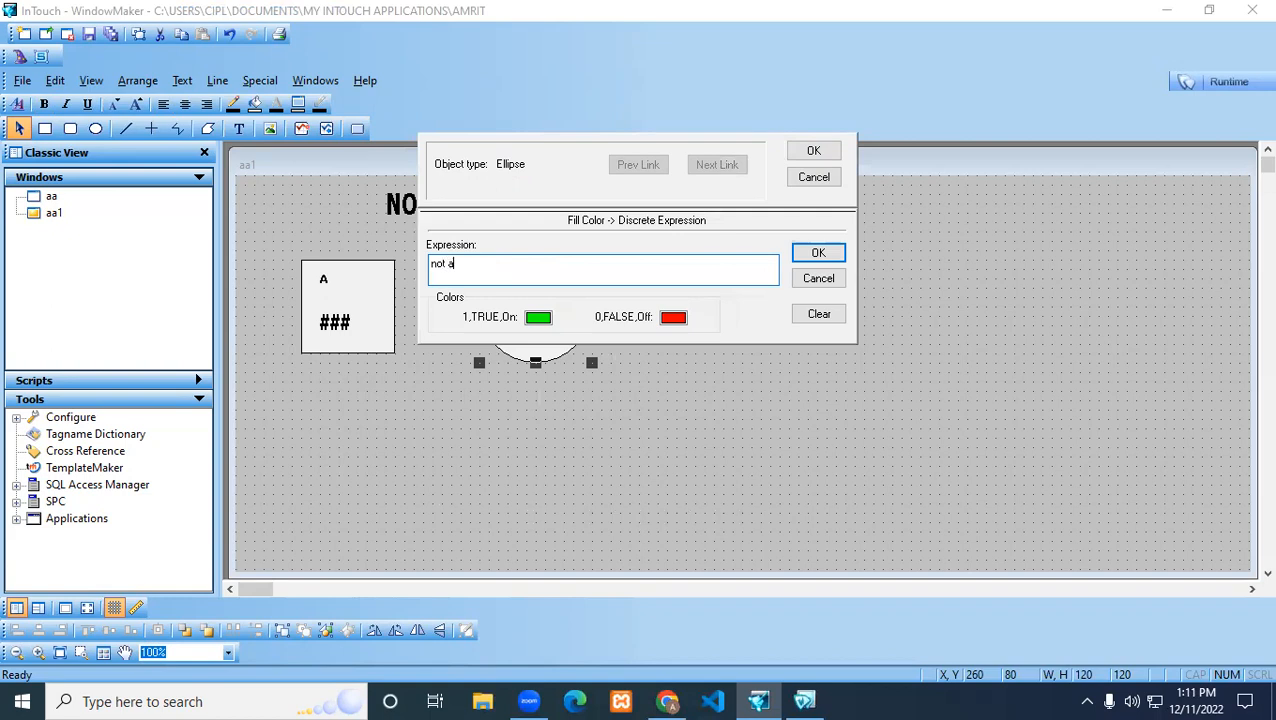
left_click(816, 252)
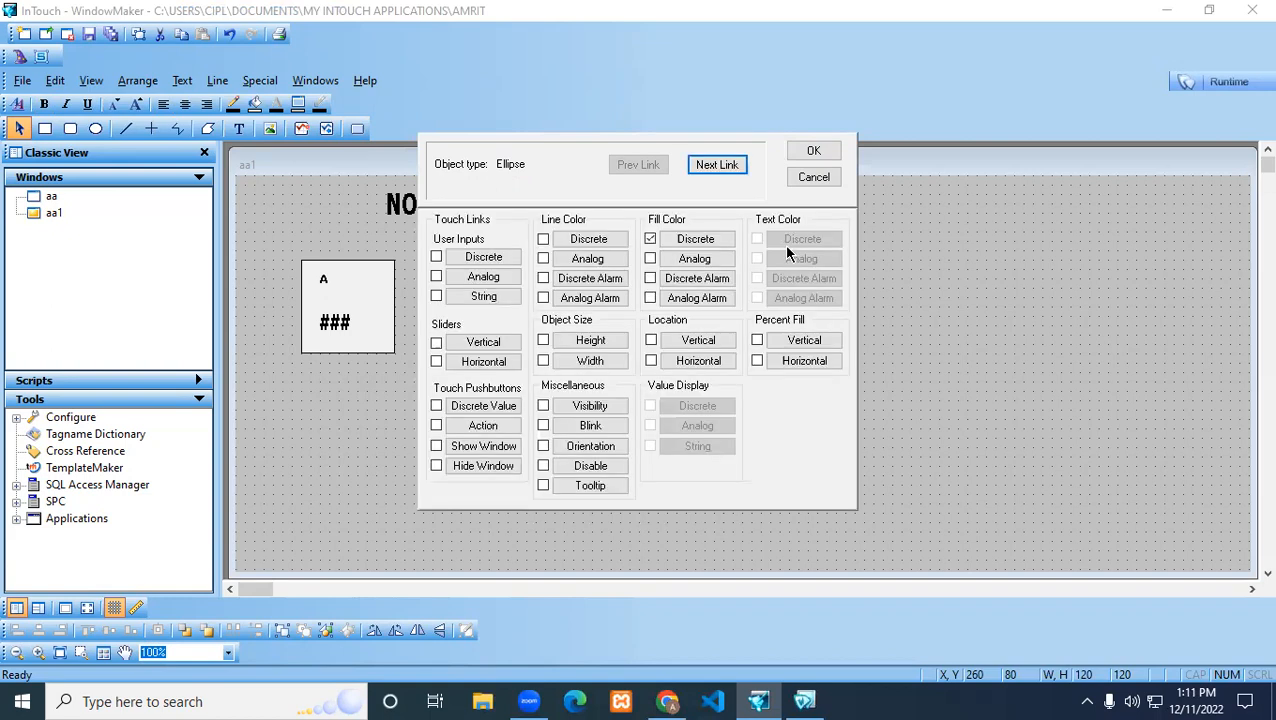
left_click(814, 151)
left_click(1190, 86)
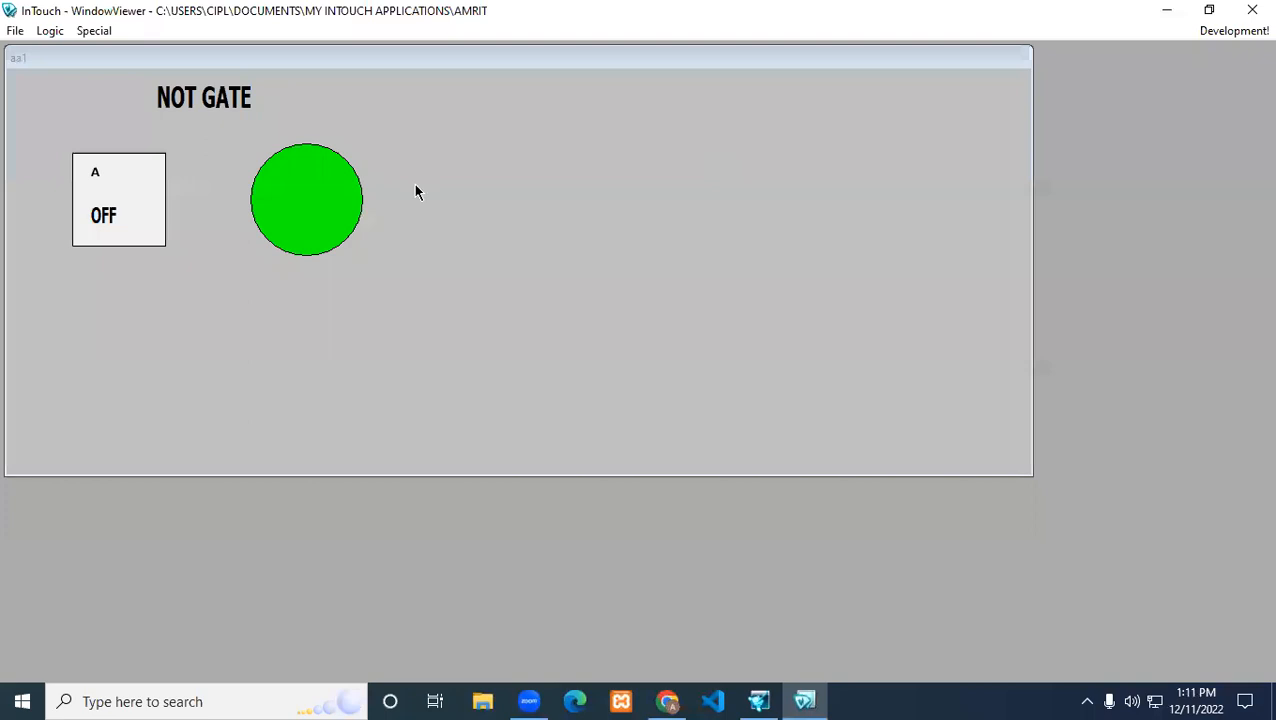
Toggle switch A on and off repeatedly in runtime to test the NOT gate circle
left_click(152, 221)
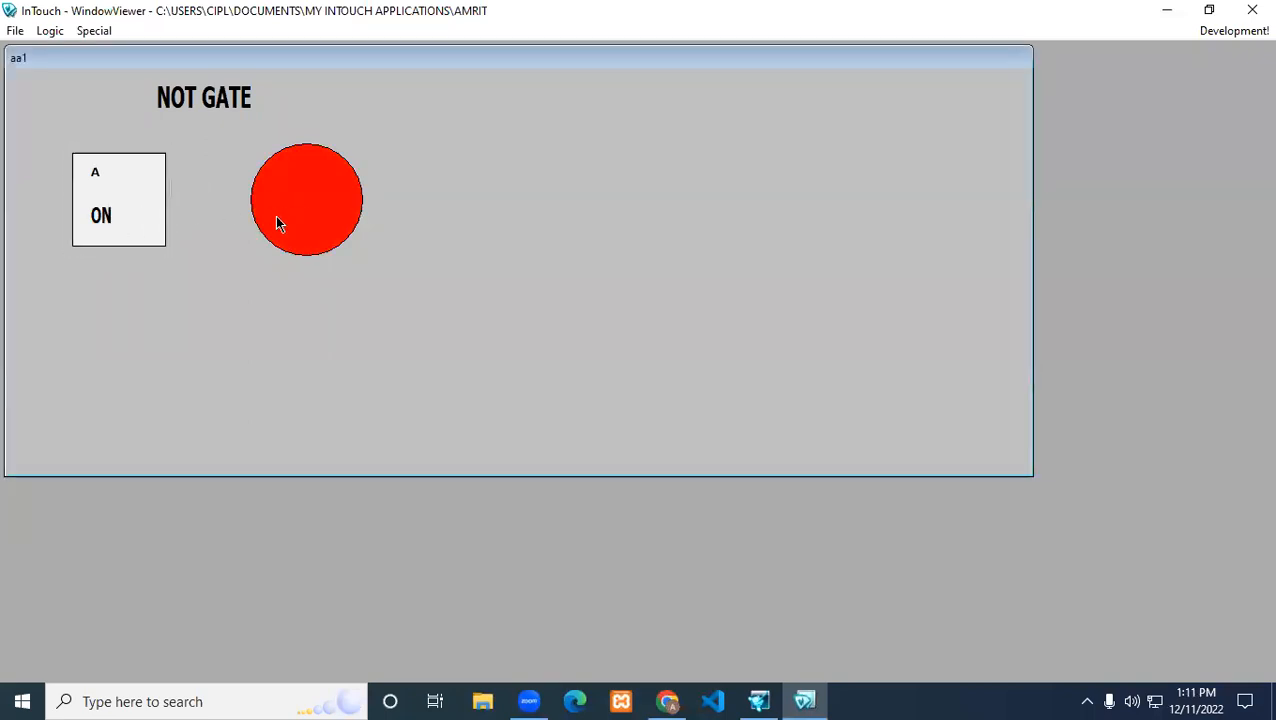
left_click(120, 222)
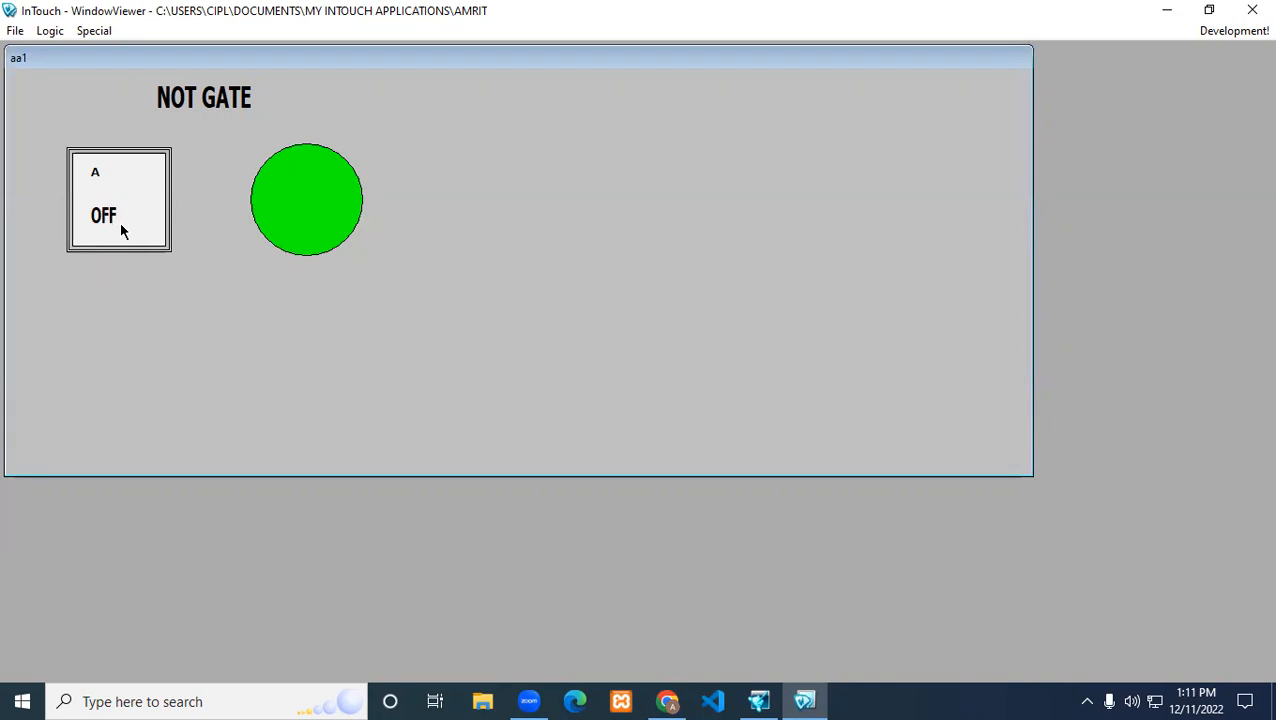
left_click(121, 228)
left_click(121, 231)
left_click(121, 231)
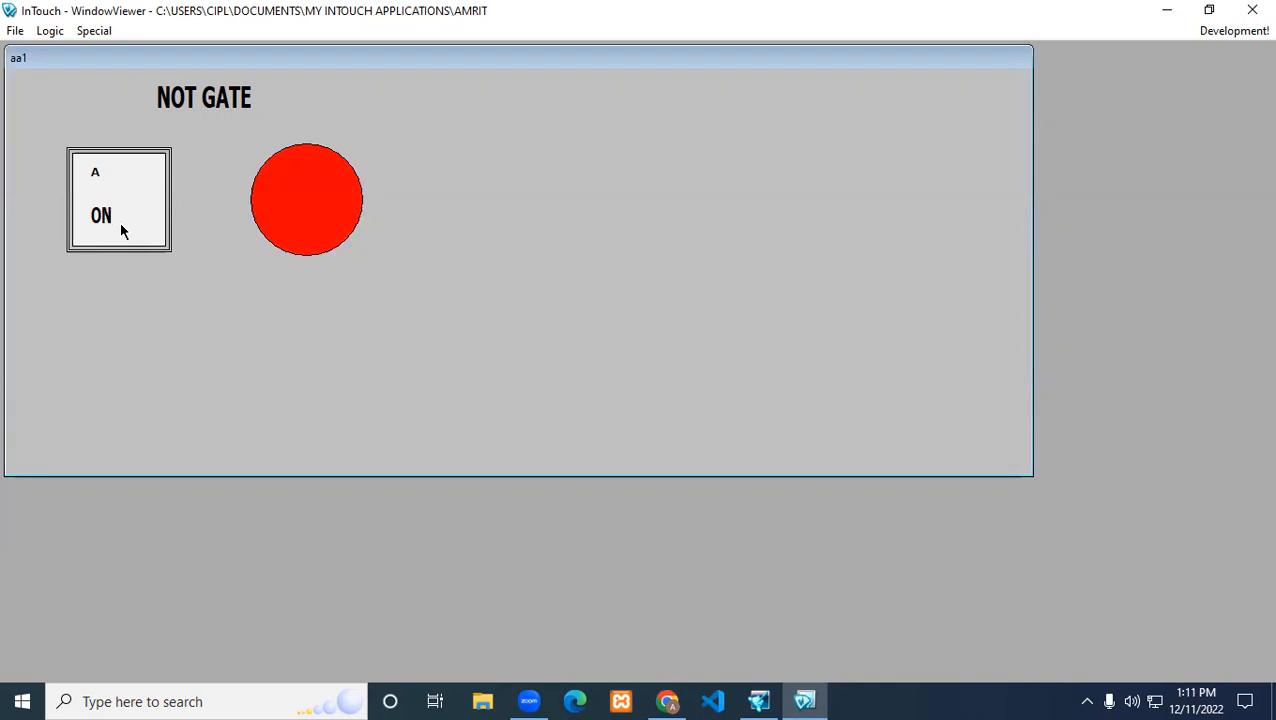
Return to development and review the circle's discrete fill colour expression without changing it
left_click(1238, 31)
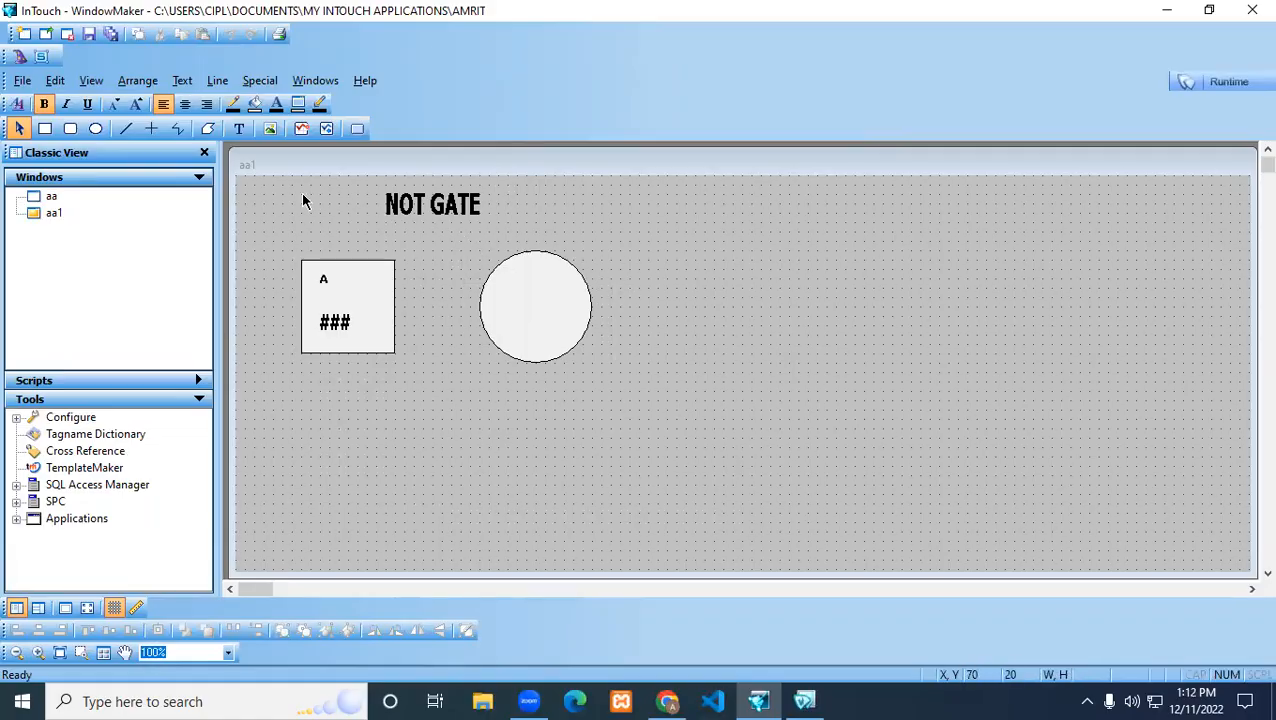
left_click(525, 293)
double_click(525, 293)
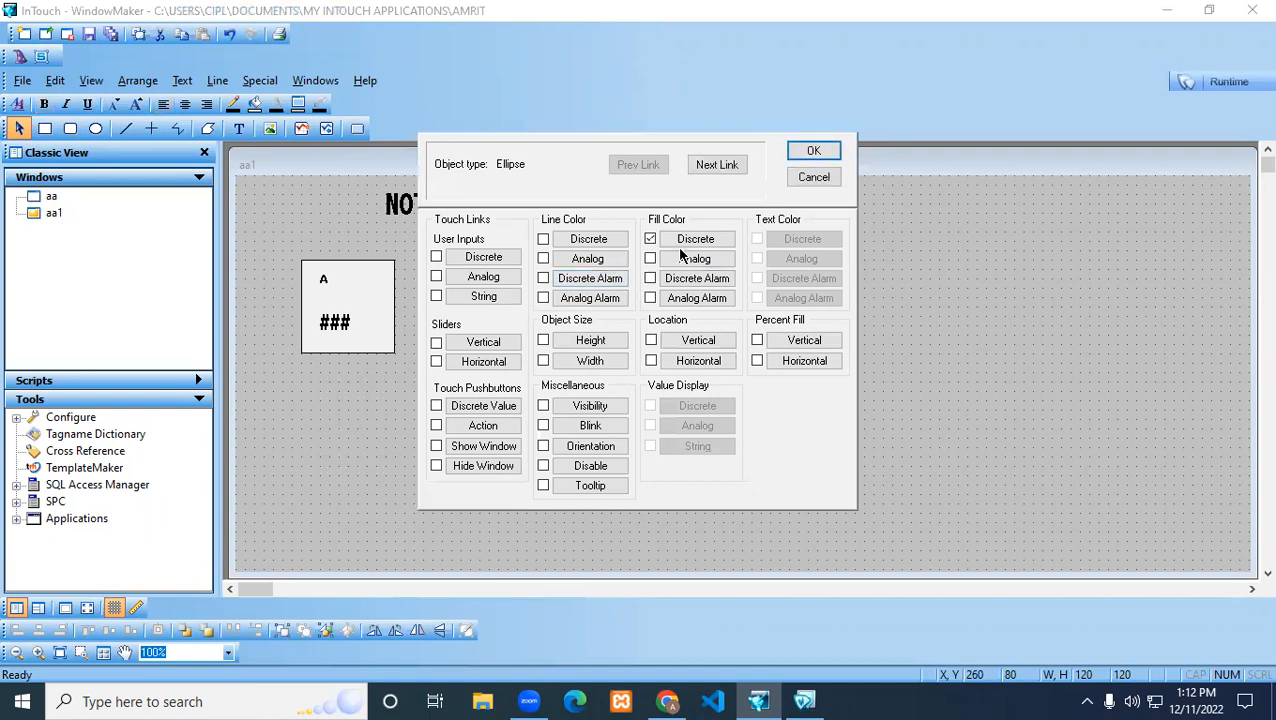
left_click(652, 240)
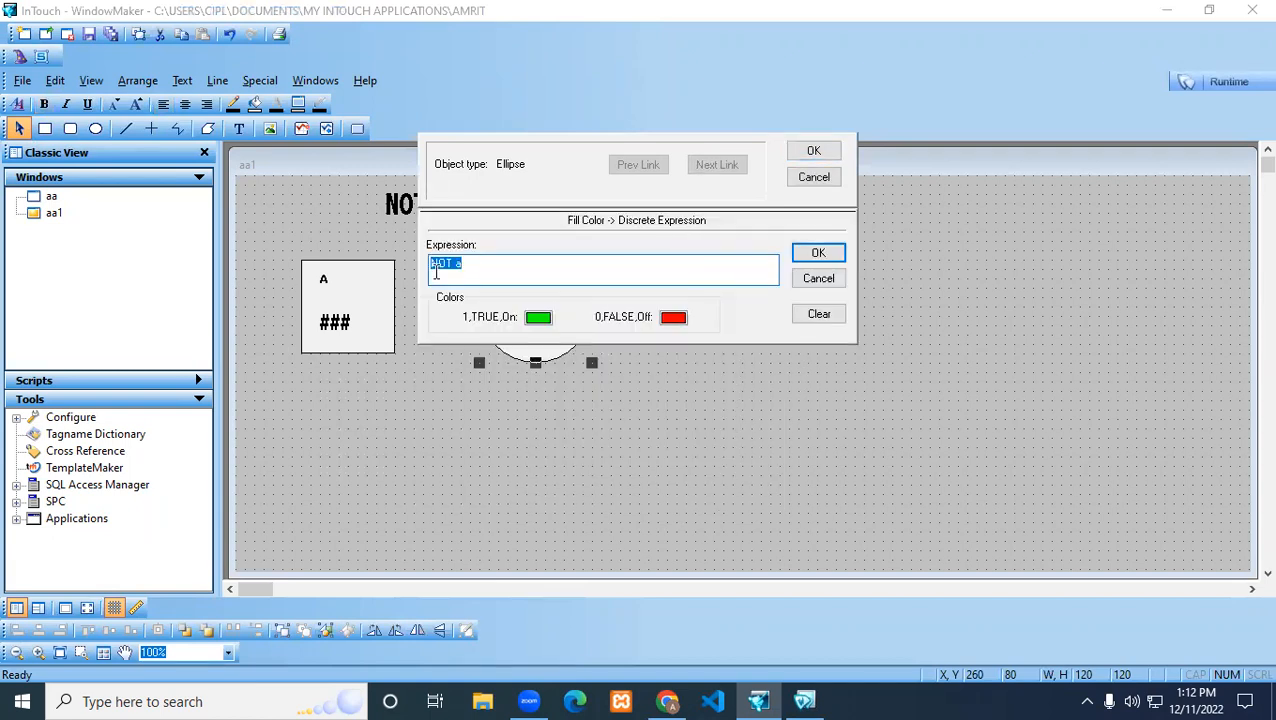
left_click(818, 278)
left_click(814, 177)
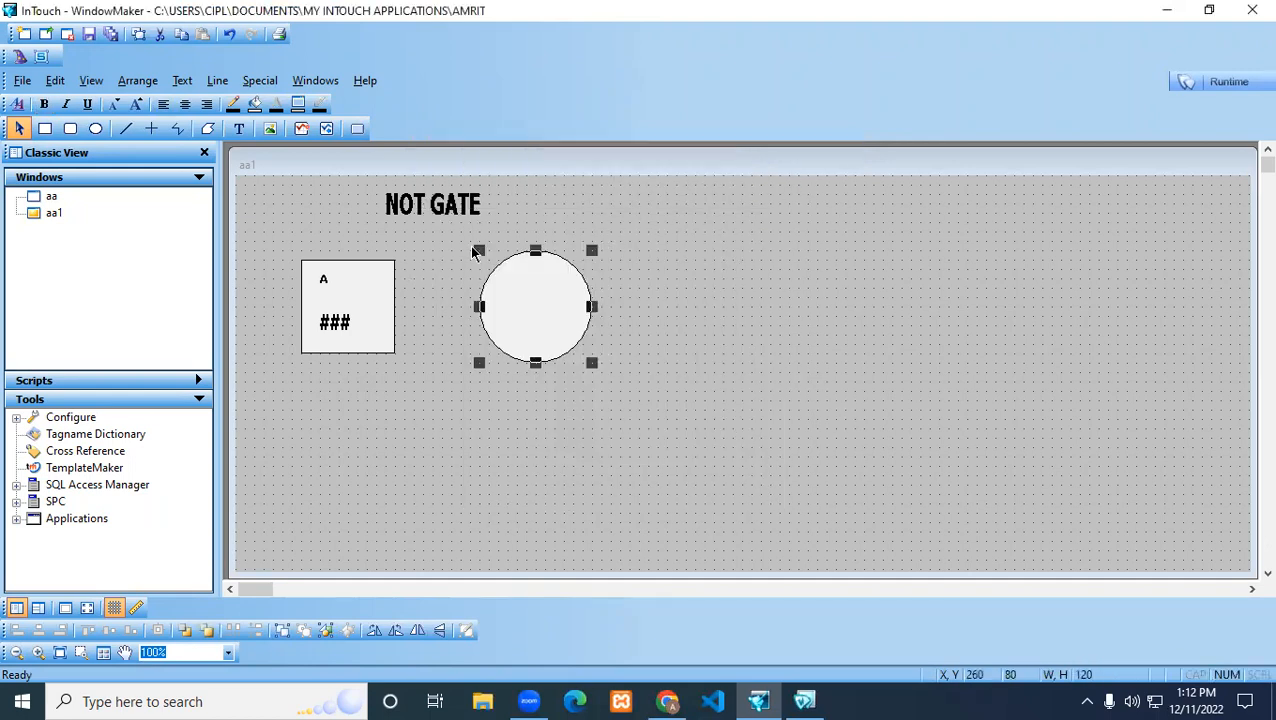
Delete all NOT gate objects and add an ANALOG OPERATIONS heading enlarged to about 200 by 40 near the window's upper edge
left_click_drag(268, 183, 703, 428)
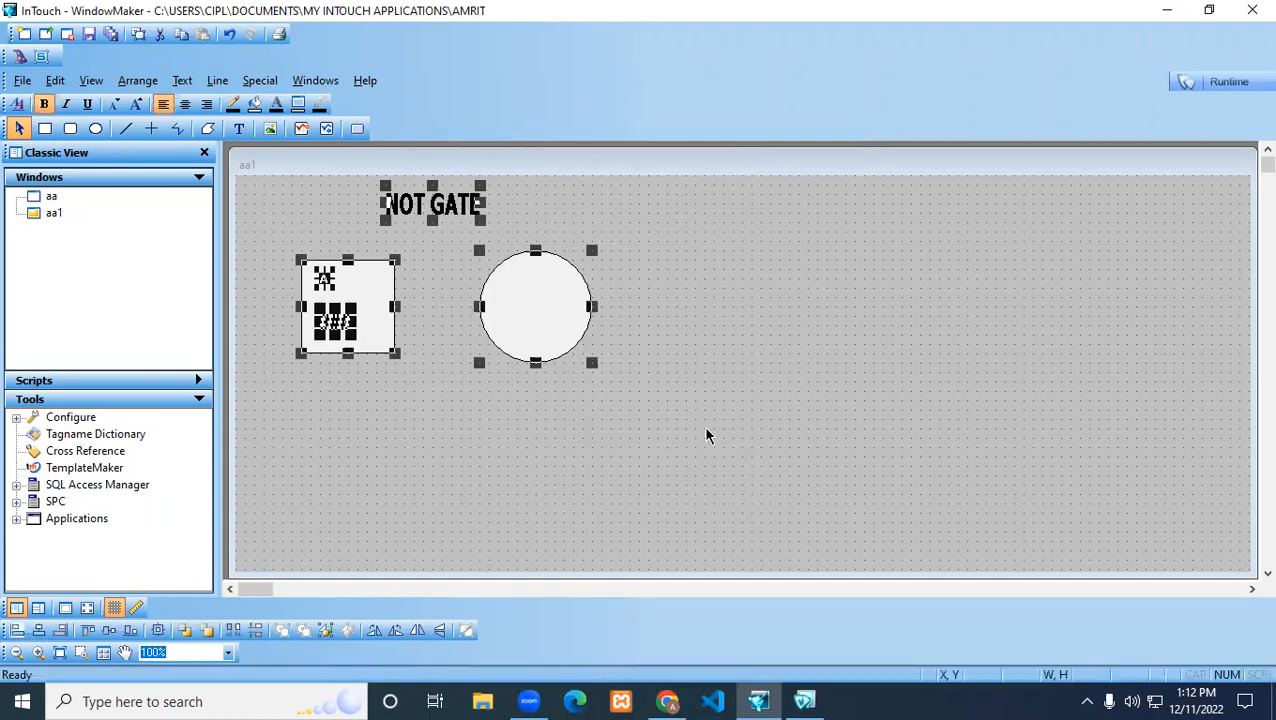
key("Delete")
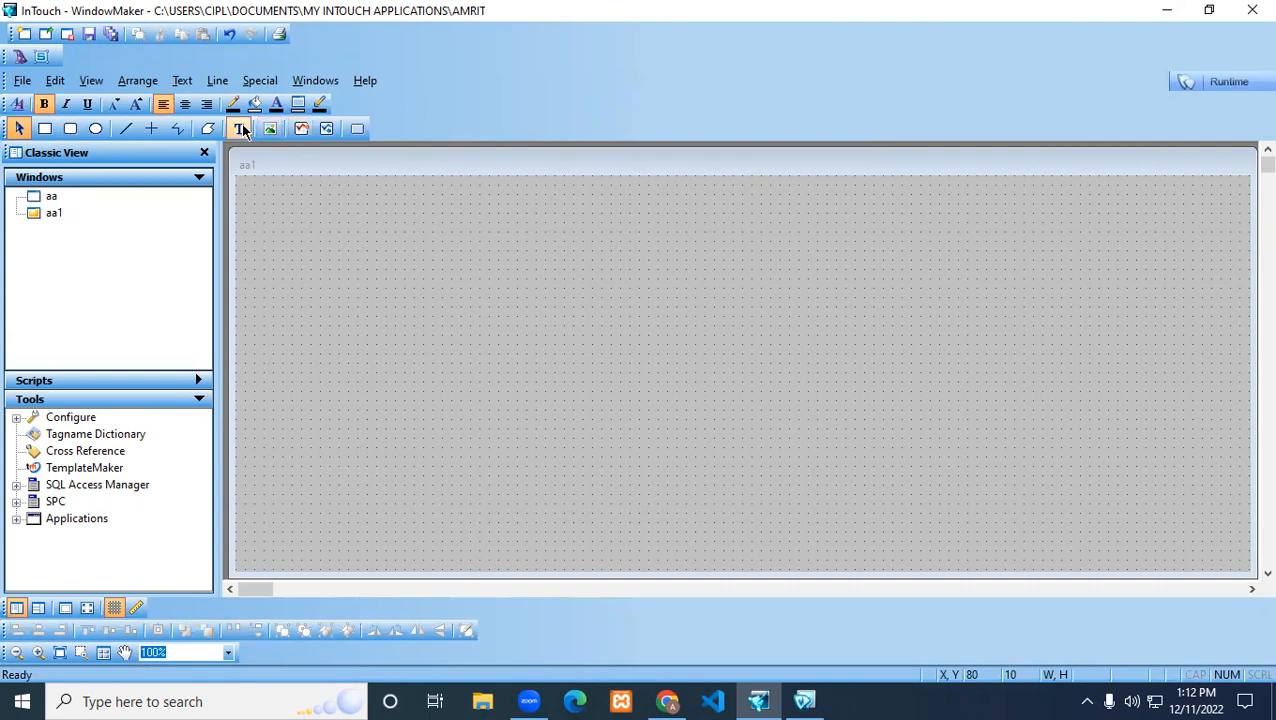
left_click(240, 132)
left_click(478, 203)
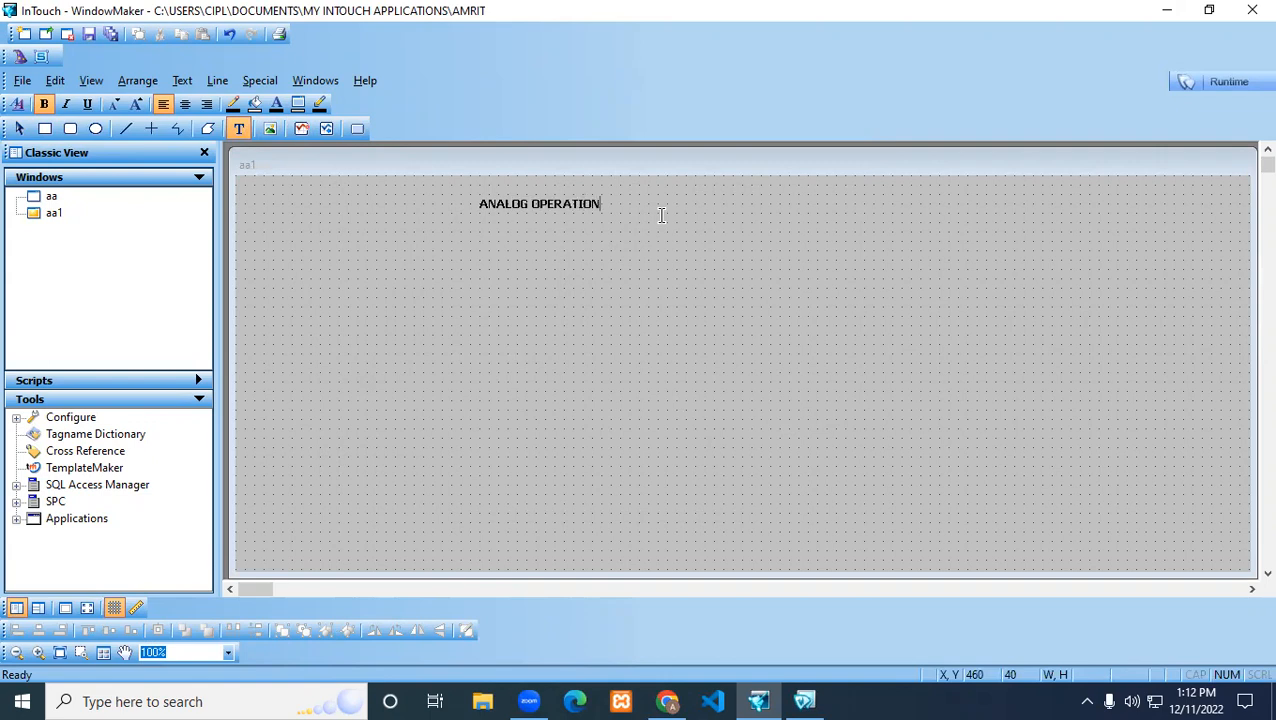
key("Escape")
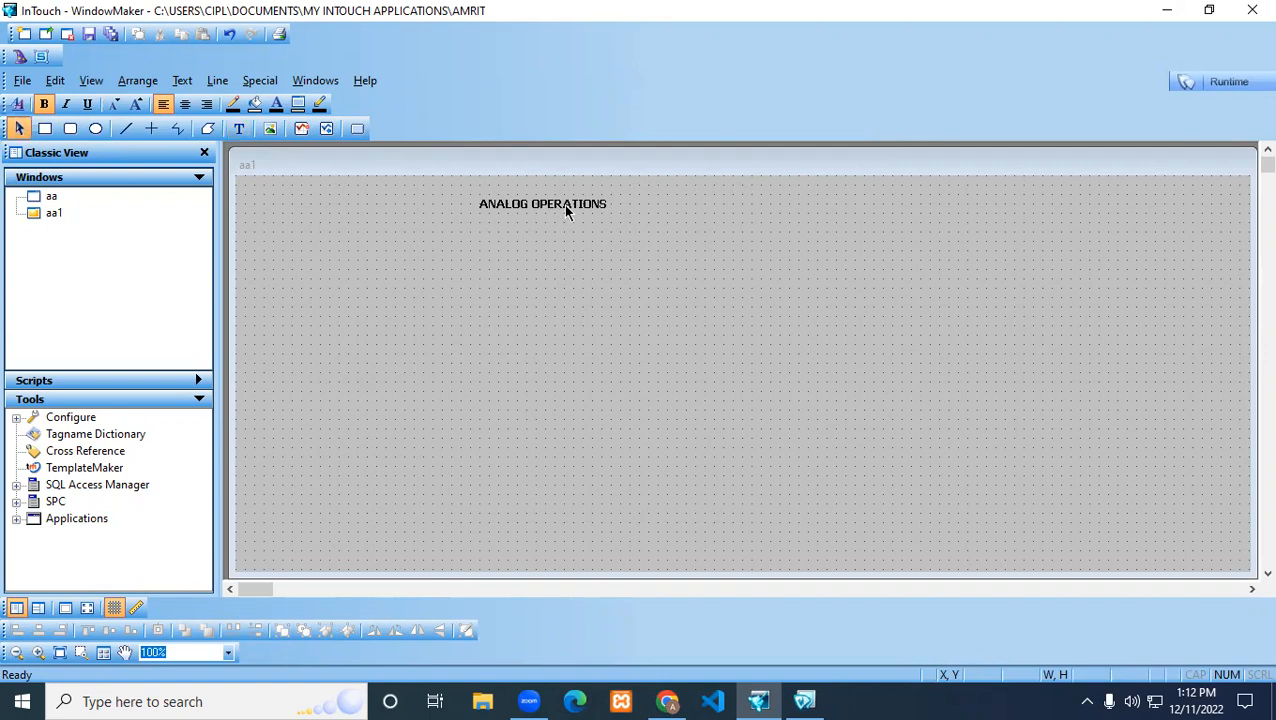
left_click(600, 211)
left_click_drag(600, 211, 480, 215)
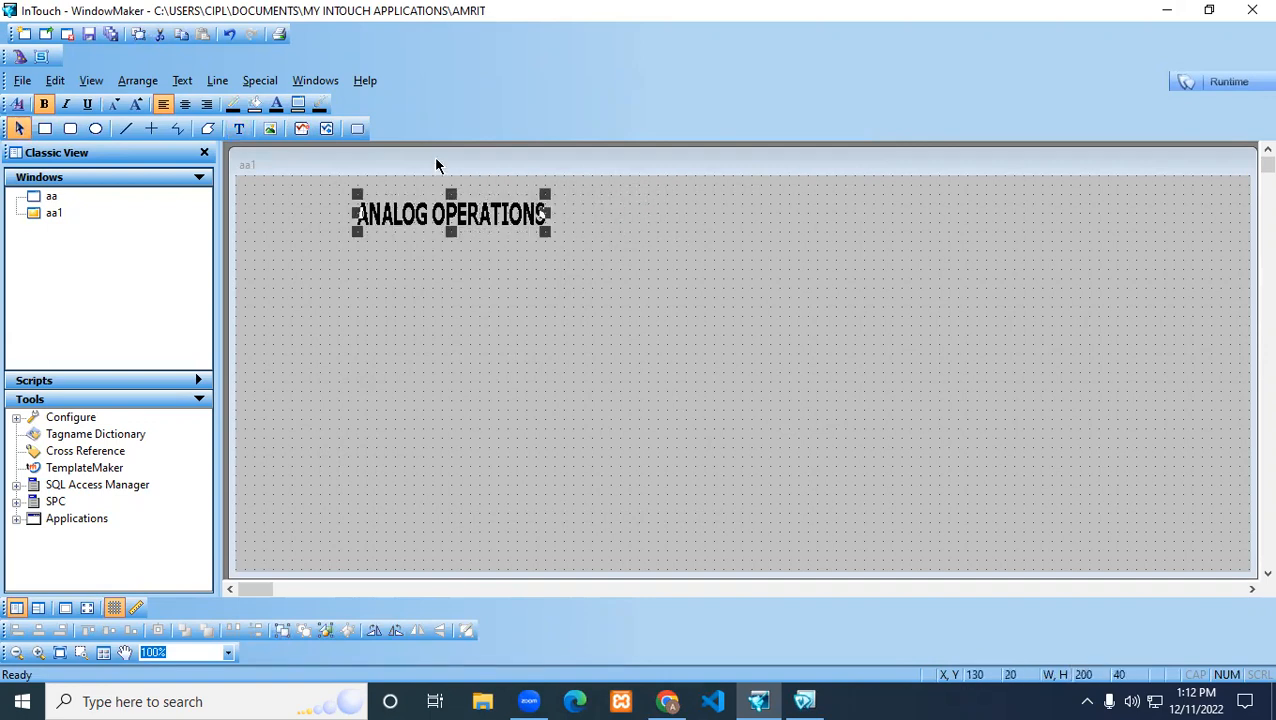
left_click(316, 268)
Add the text LOCATION beside the ANALOG OPERATIONS heading, enlarged to about 140 by 38
left_click(238, 128)
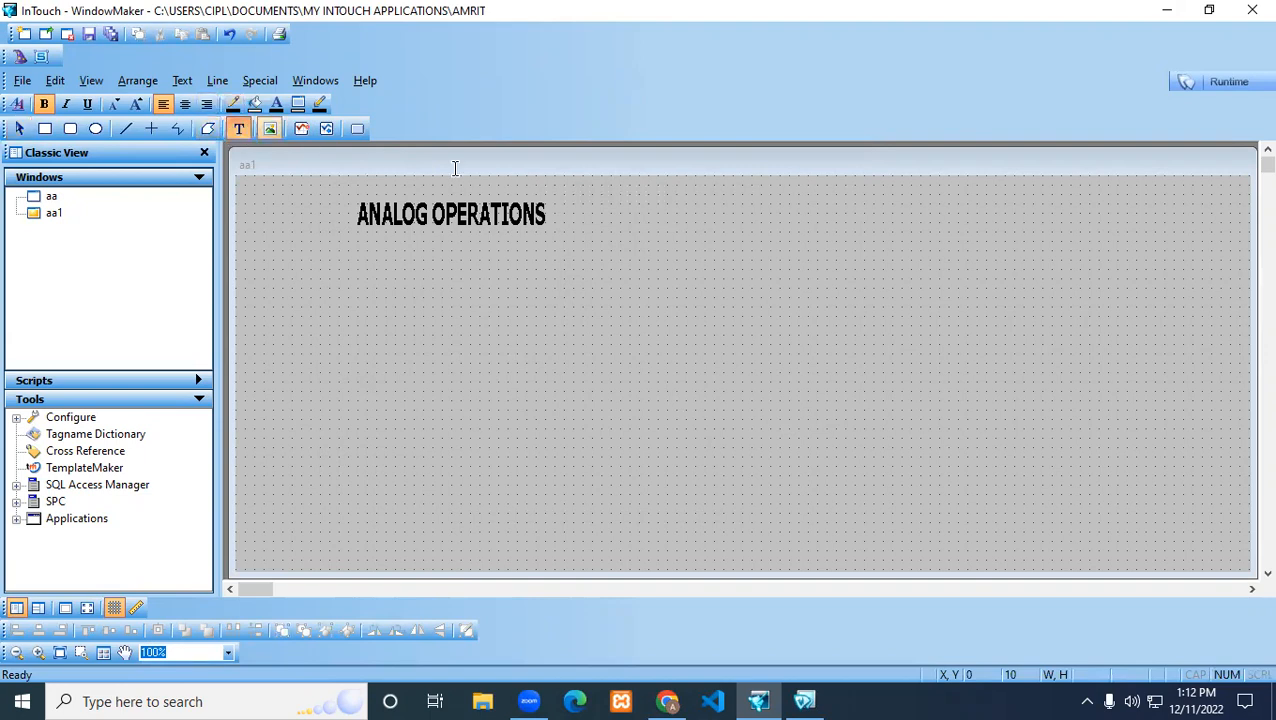
left_click(667, 212)
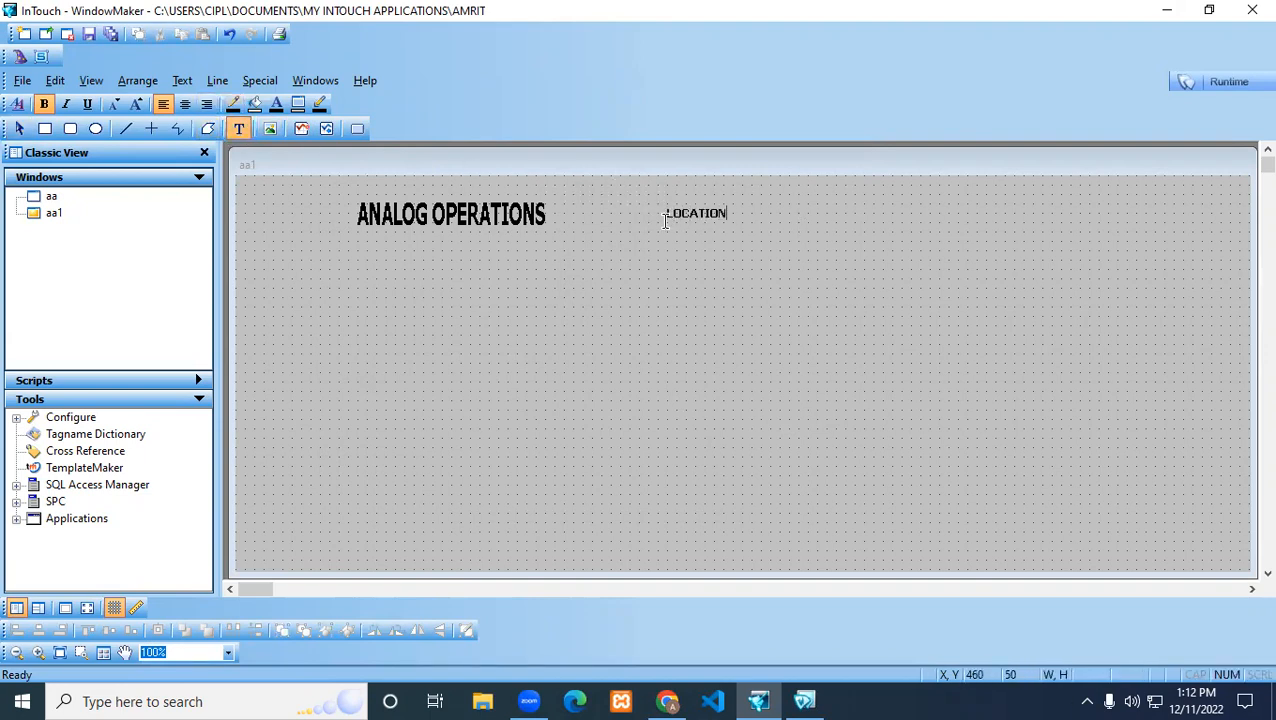
left_click(690, 216)
left_click_drag(727, 221, 798, 240)
double_click(719, 222)
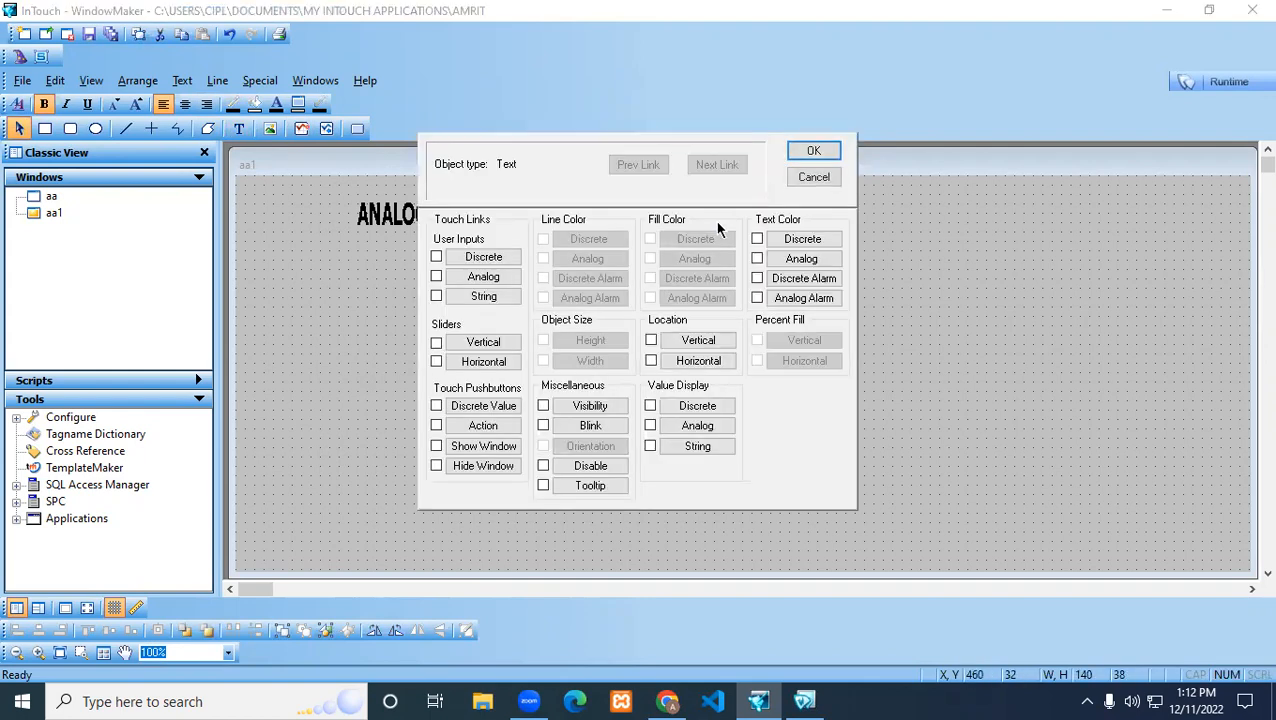
left_click(806, 179)
left_click_drag(713, 215, 694, 228)
left_click(700, 279)
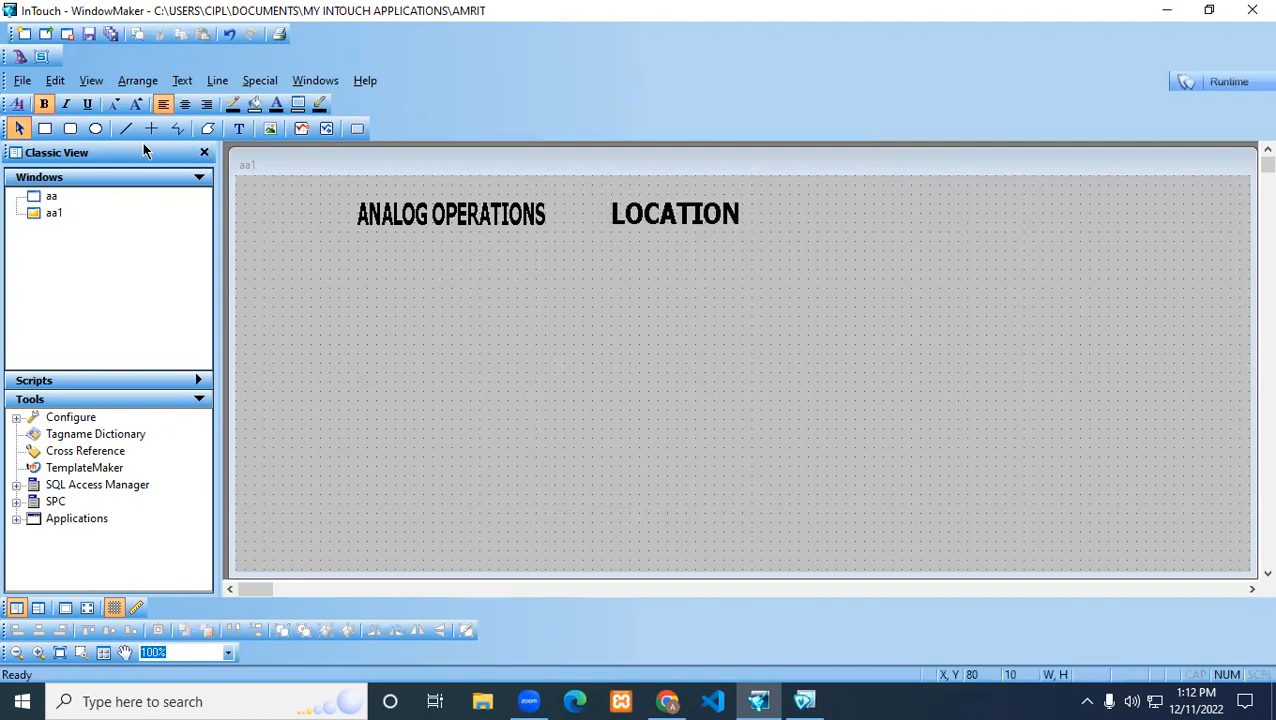
Insert the Horizontal conveyor with perspective symbol from the Symbol Factory category Conveyors, Misc. below the headings
left_click(20, 58)
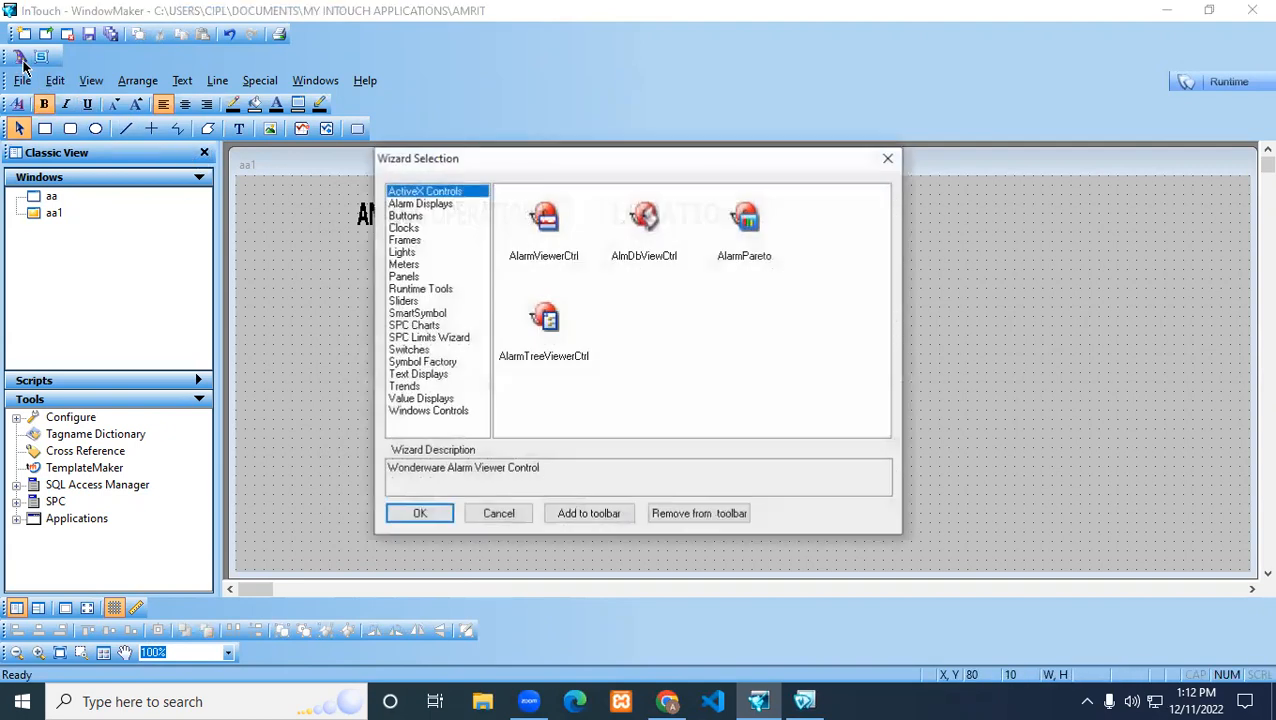
left_click(421, 364)
double_click(545, 222)
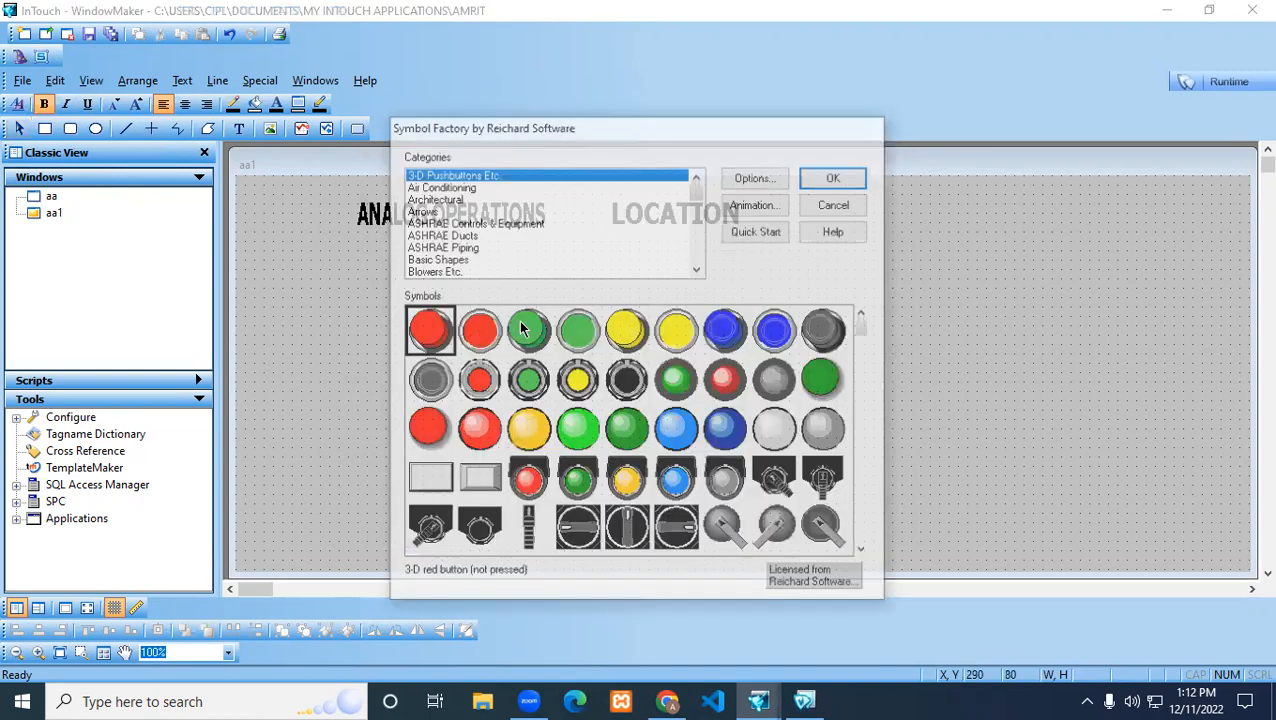
key("c")
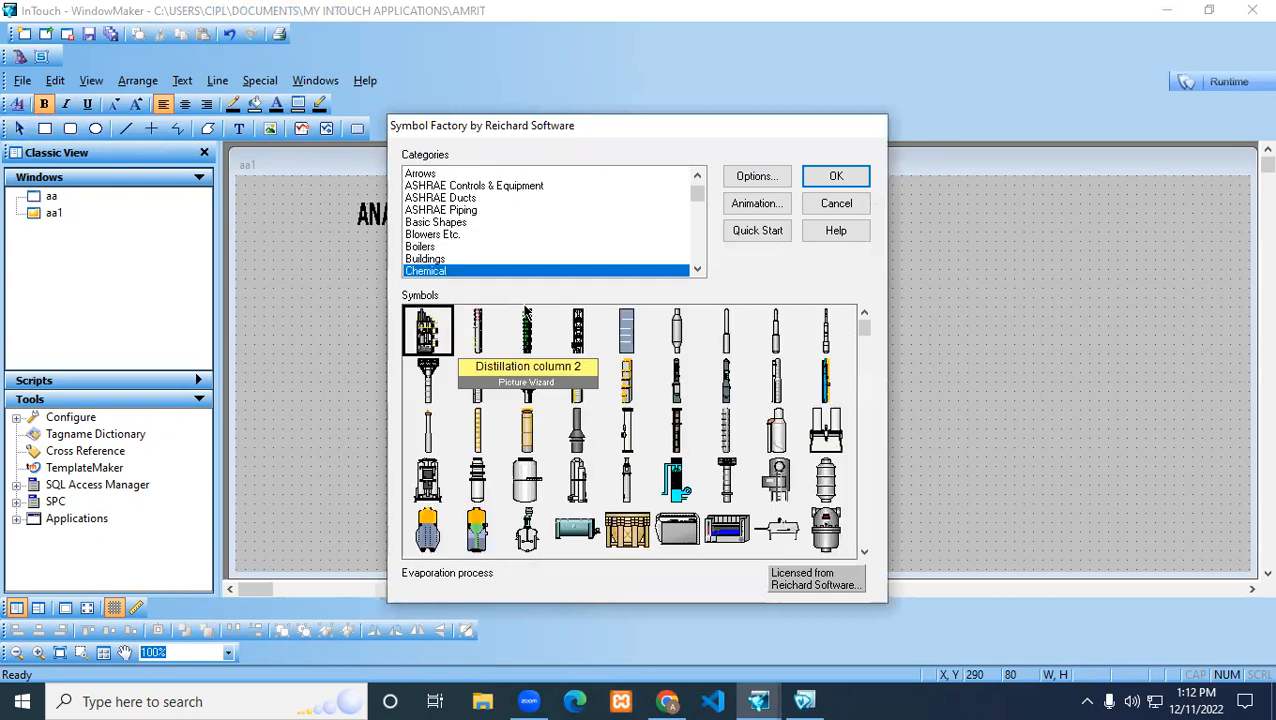
left_click(697, 269)
left_click(697, 269)
left_click(697, 269)
left_click(697, 269)
left_click(697, 269)
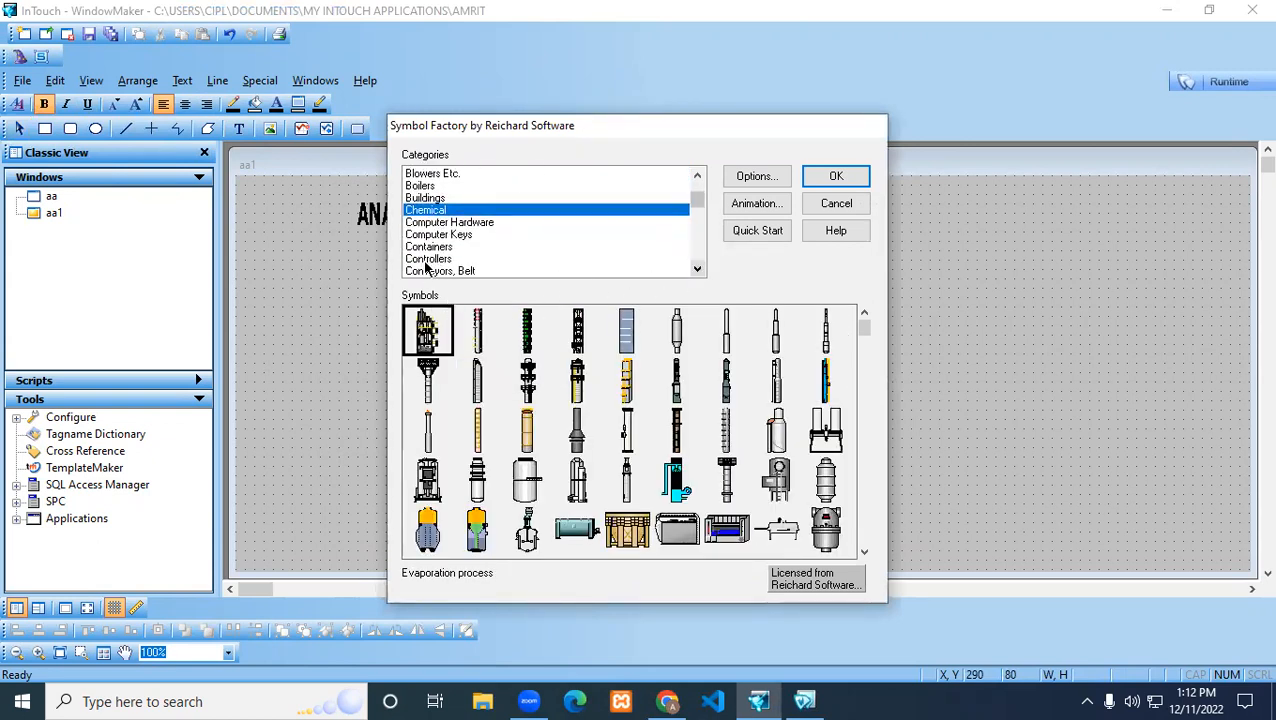
left_click(432, 271)
left_click(697, 269)
left_click(448, 271)
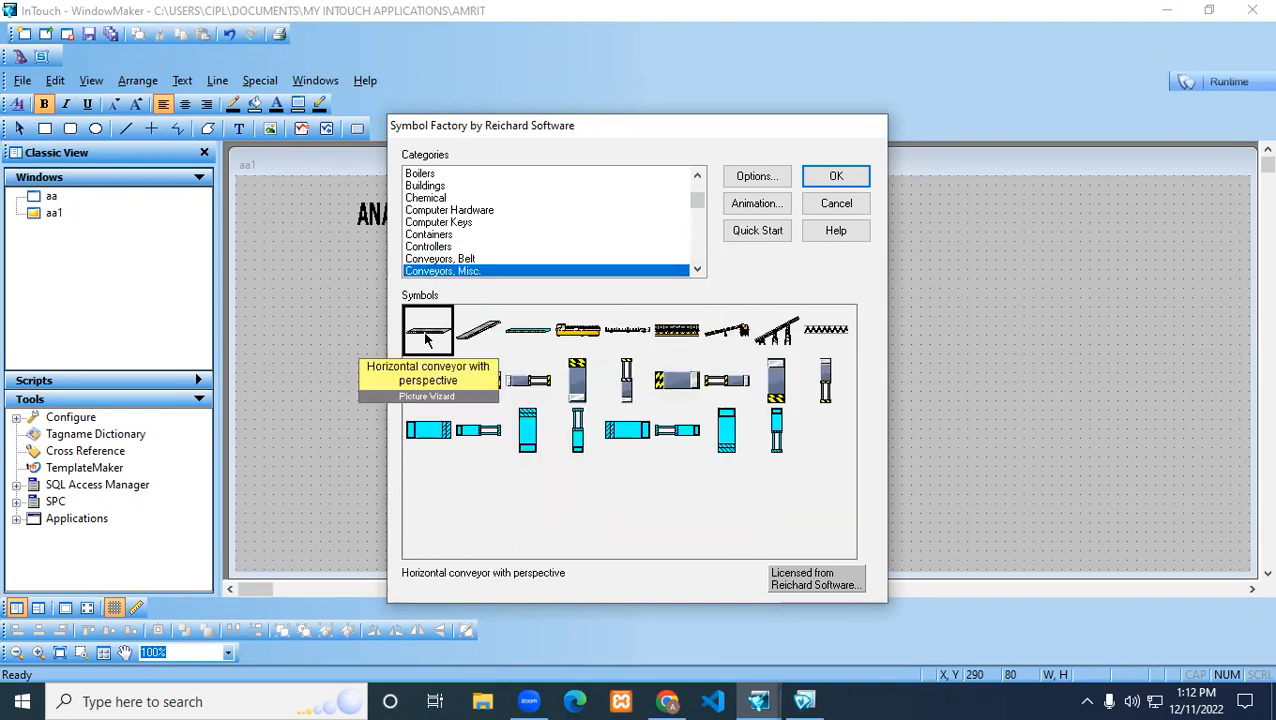
double_click(425, 340)
left_click(550, 274)
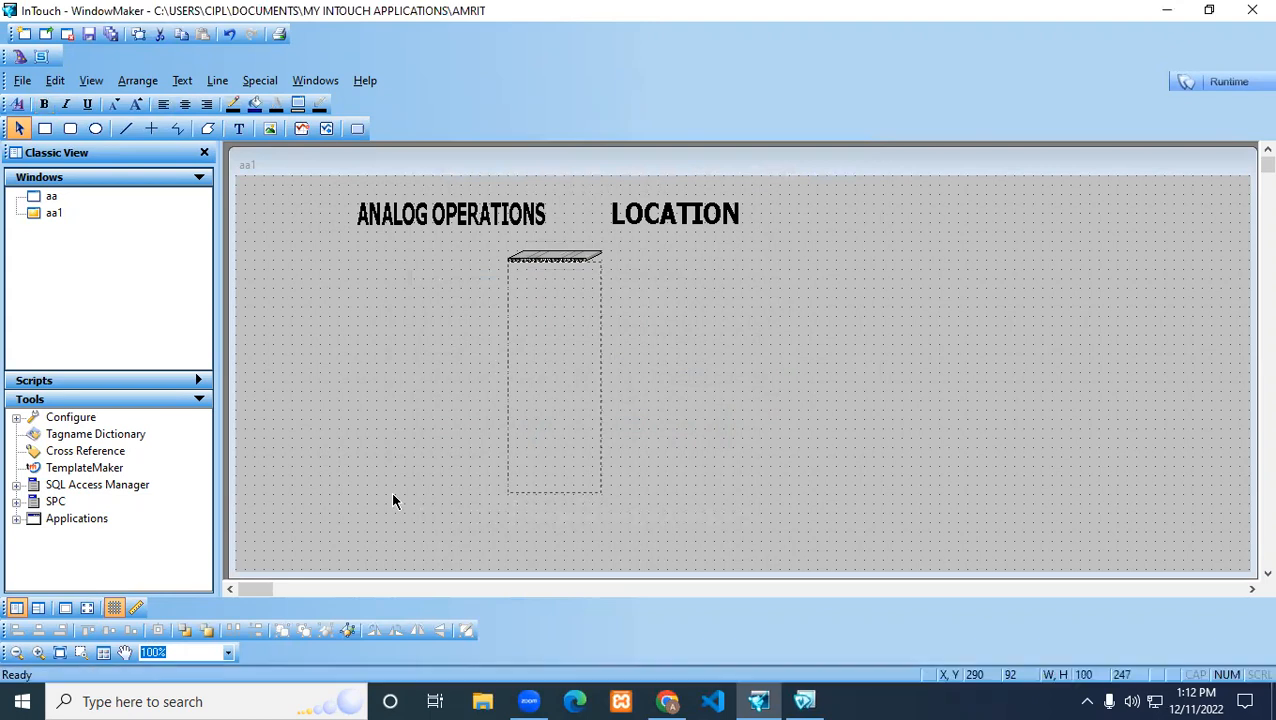
Stretch the conveyor into a long belt across the lower part of window aa1, starting at about X 10, Y 300
left_click_drag(600, 281, 1108, 337)
left_click_drag(785, 328, 541, 520)
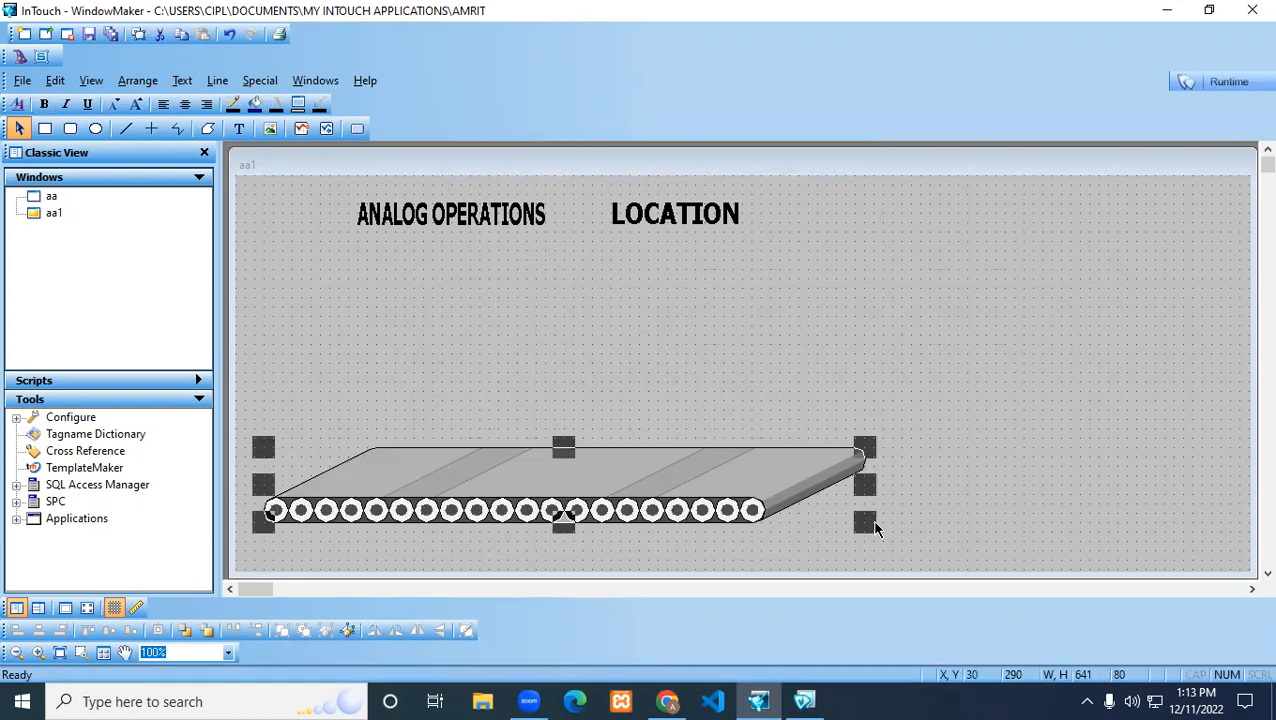
left_click_drag(875, 521, 1005, 537)
left_click_drag(665, 490, 645, 500)
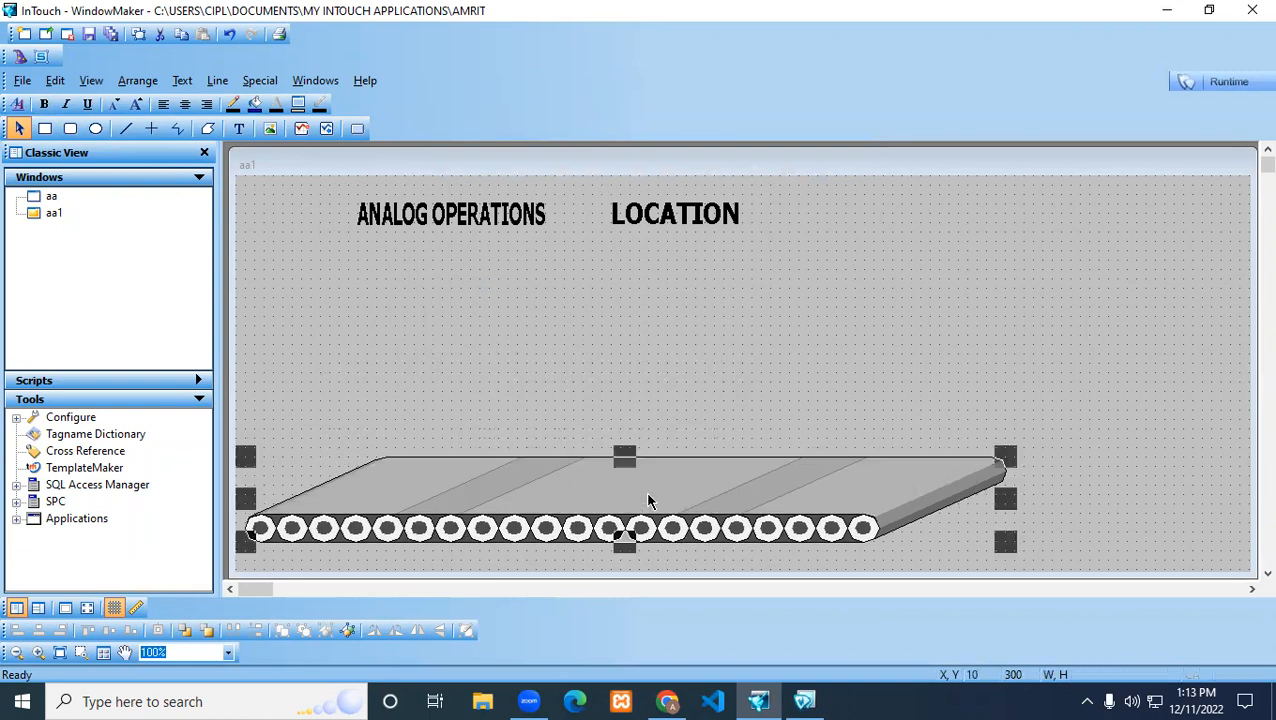
left_click_drag(1003, 545, 1014, 538)
left_click(578, 372)
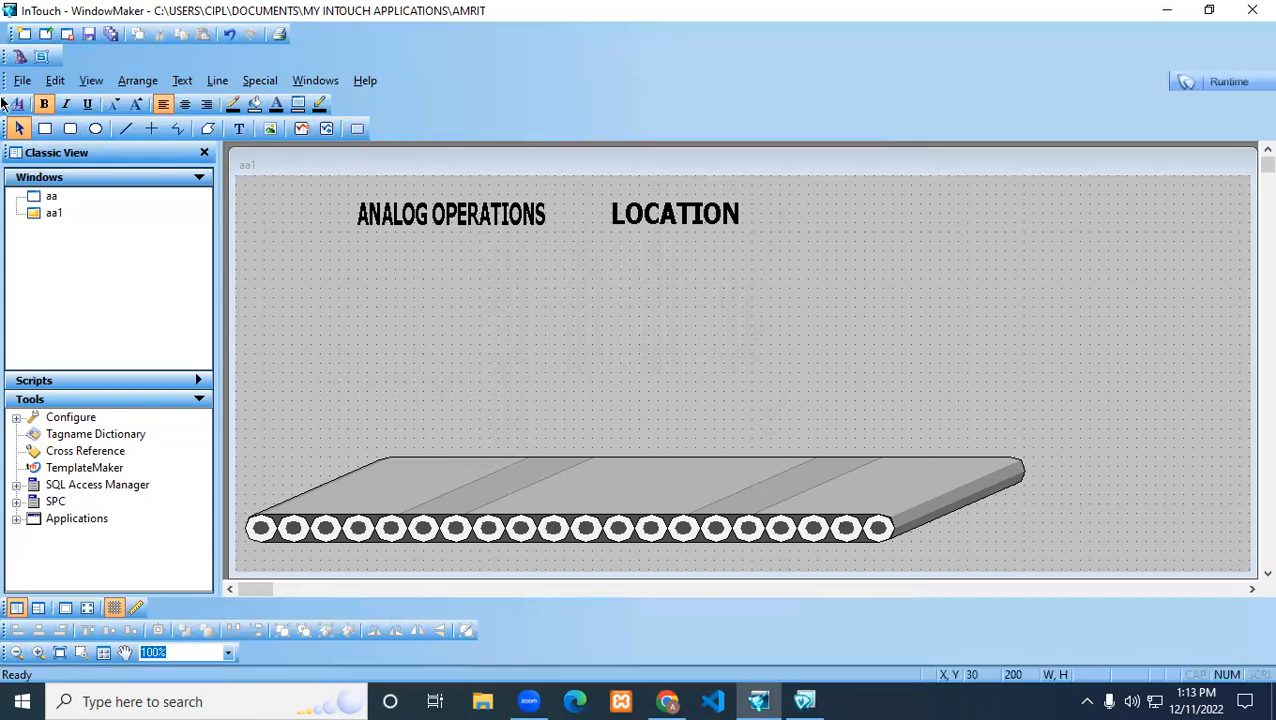
Insert a closed cardboard box from the Symbol Factory category Containers onto the conveyor's left end at about X 130, Y 240
left_click(18, 57)
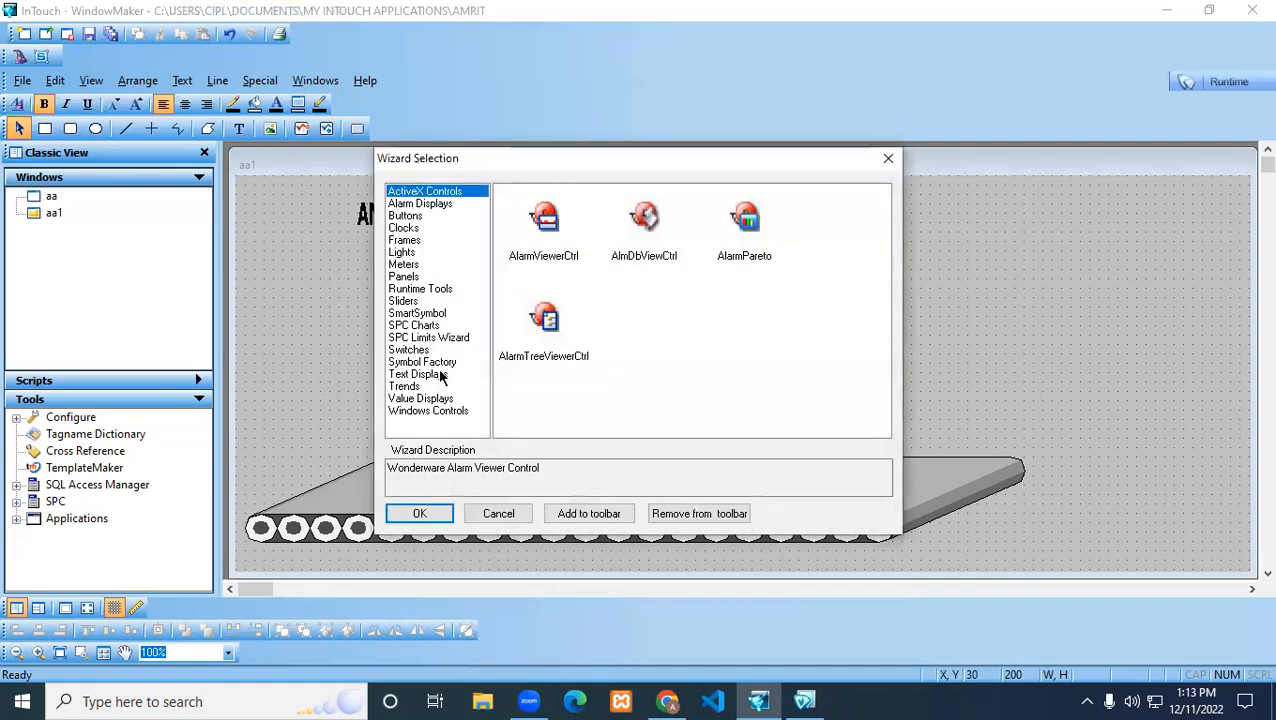
left_click(426, 363)
double_click(524, 226)
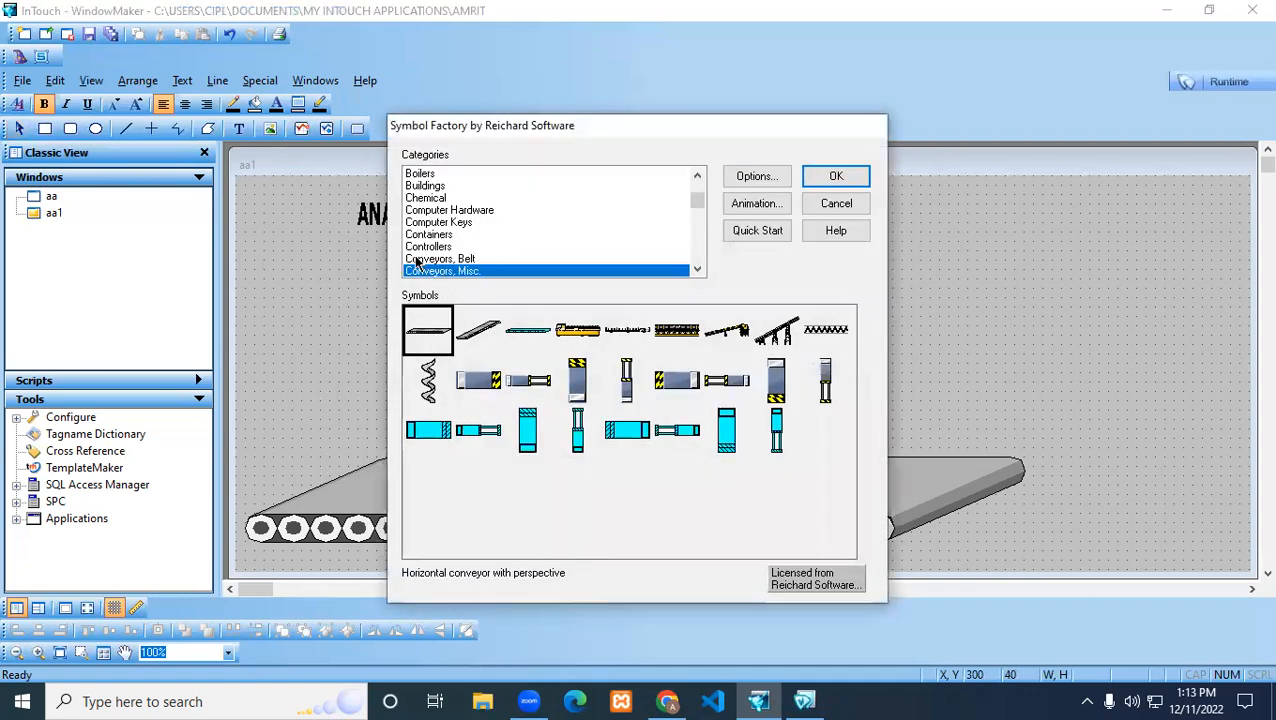
left_click(425, 235)
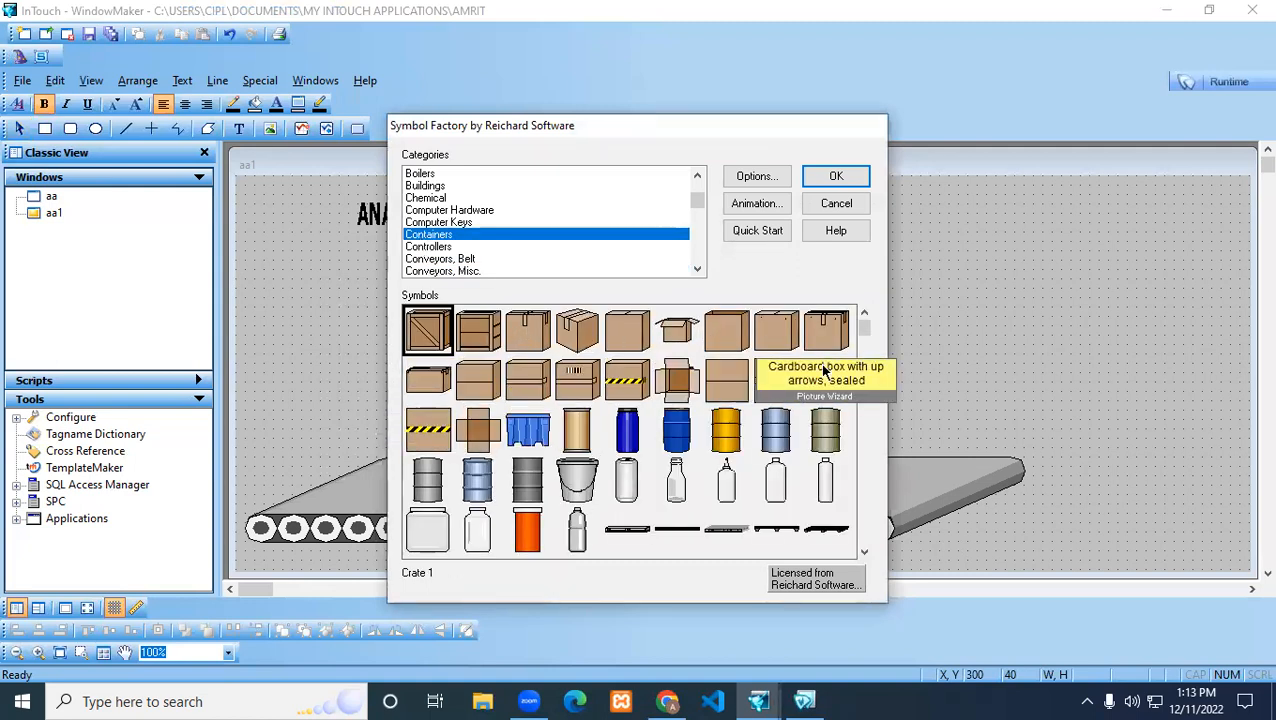
double_click(528, 330)
left_click_drag(560, 270, 406, 452)
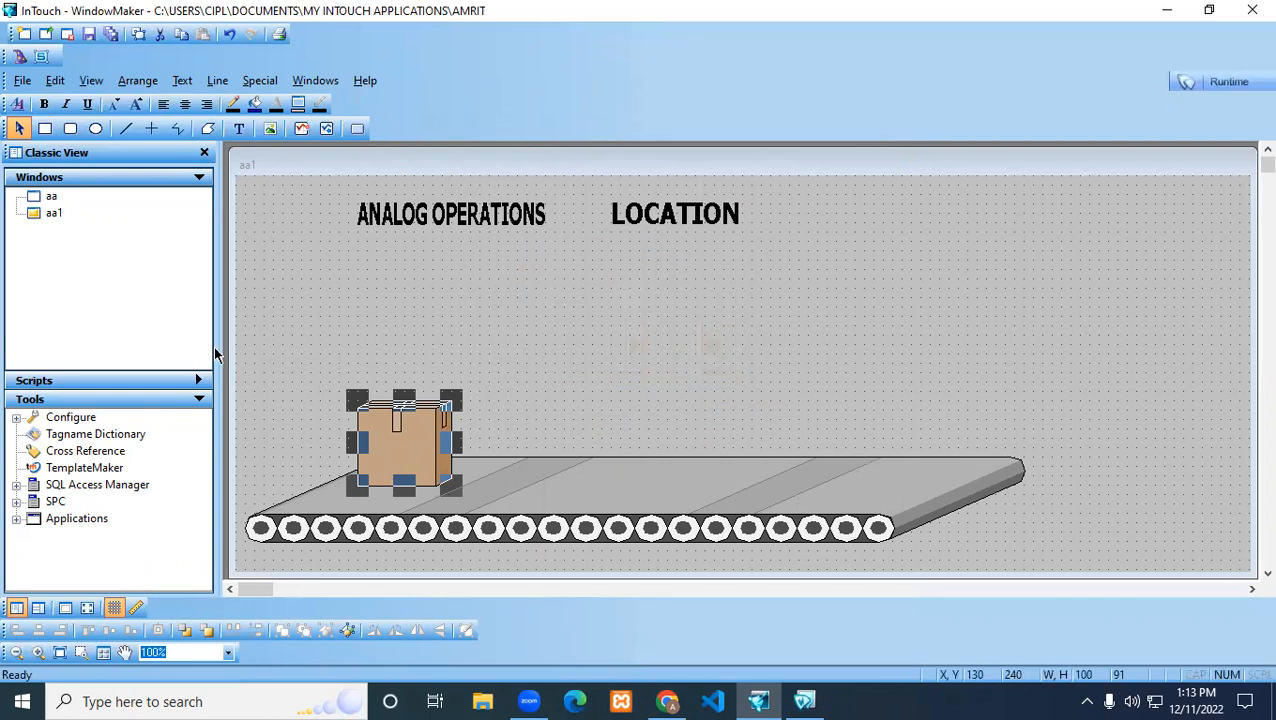
Narrow the Classic View pane and enlarge window aa1 to fill the freed workspace
left_click_drag(215, 350, 72, 348)
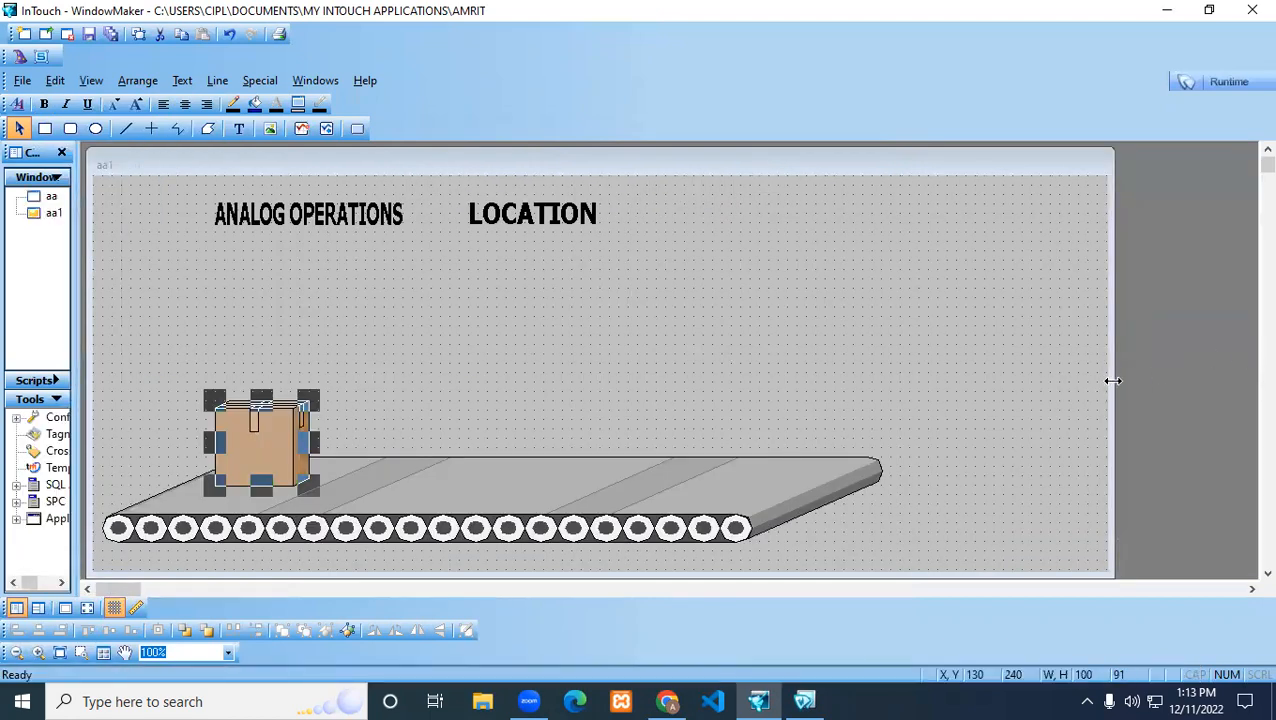
left_click_drag(1113, 380, 1250, 392)
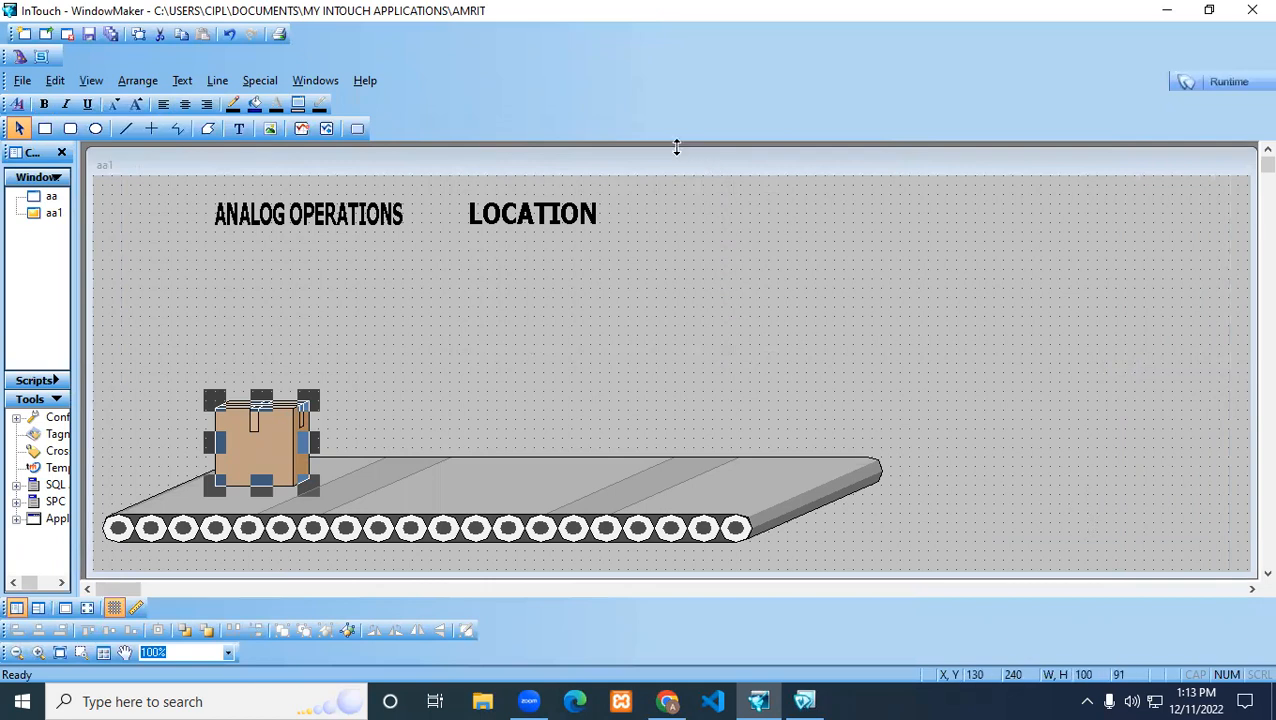
left_click_drag(676, 147, 676, 143)
left_click(800, 282)
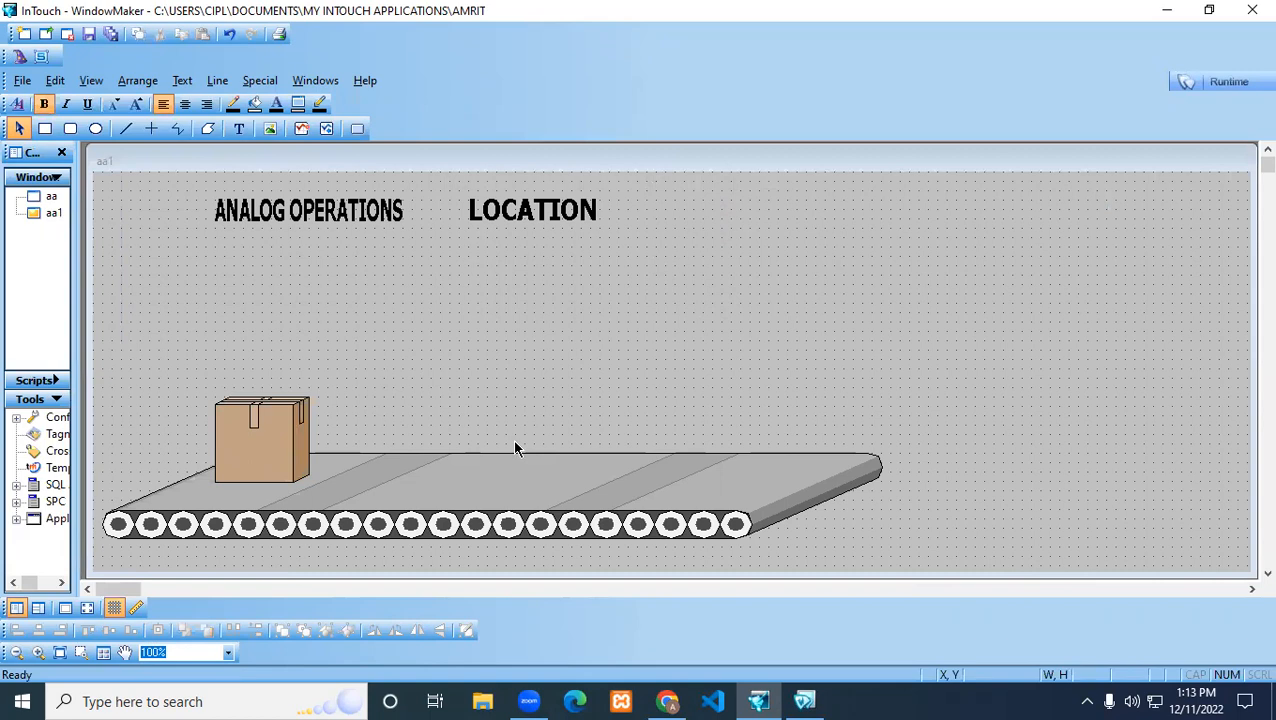
Break the cardboard box's cell on the conveyor and deselect its parts
left_click(251, 450)
right_click(235, 444)
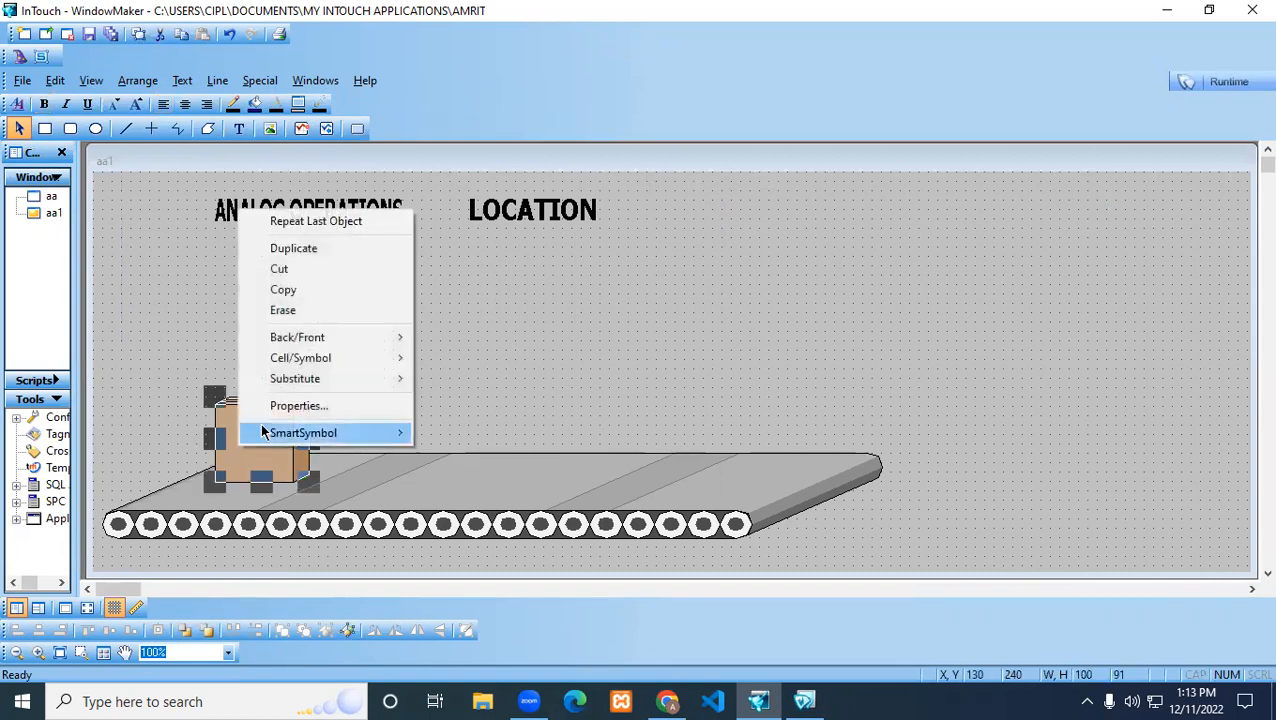
mouse_move(287, 360)
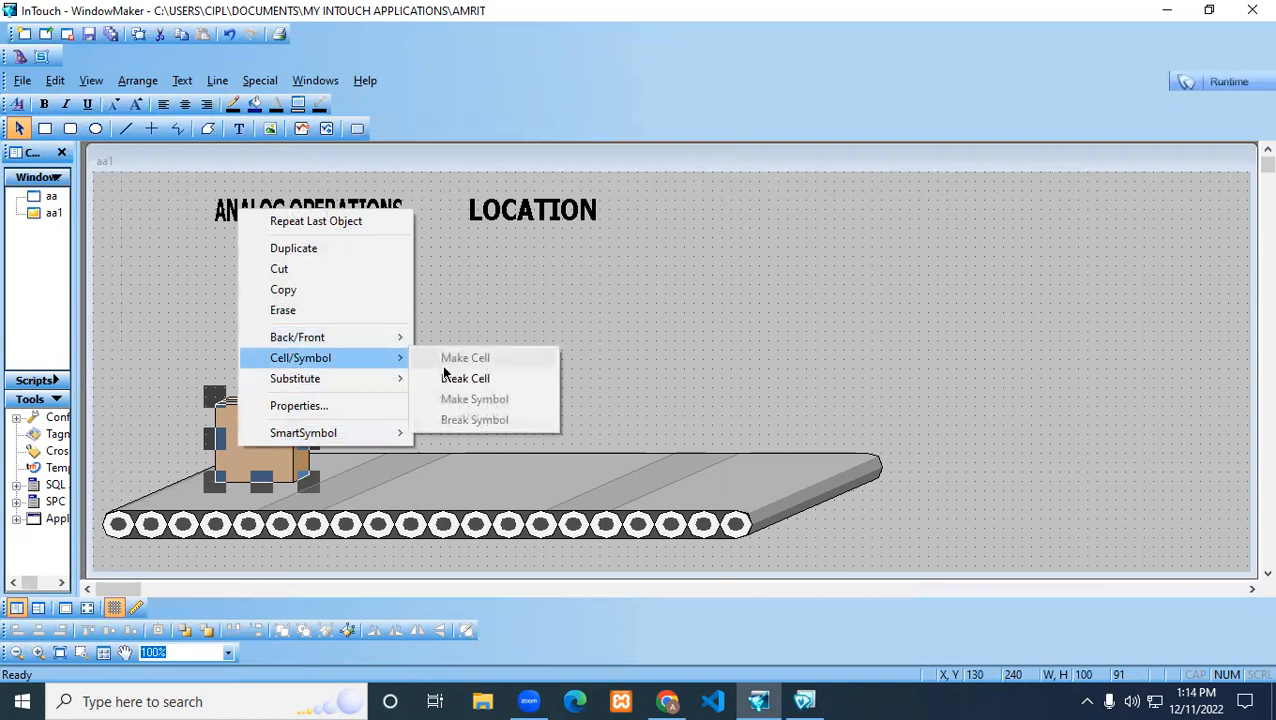
left_click(448, 380)
left_click(363, 398)
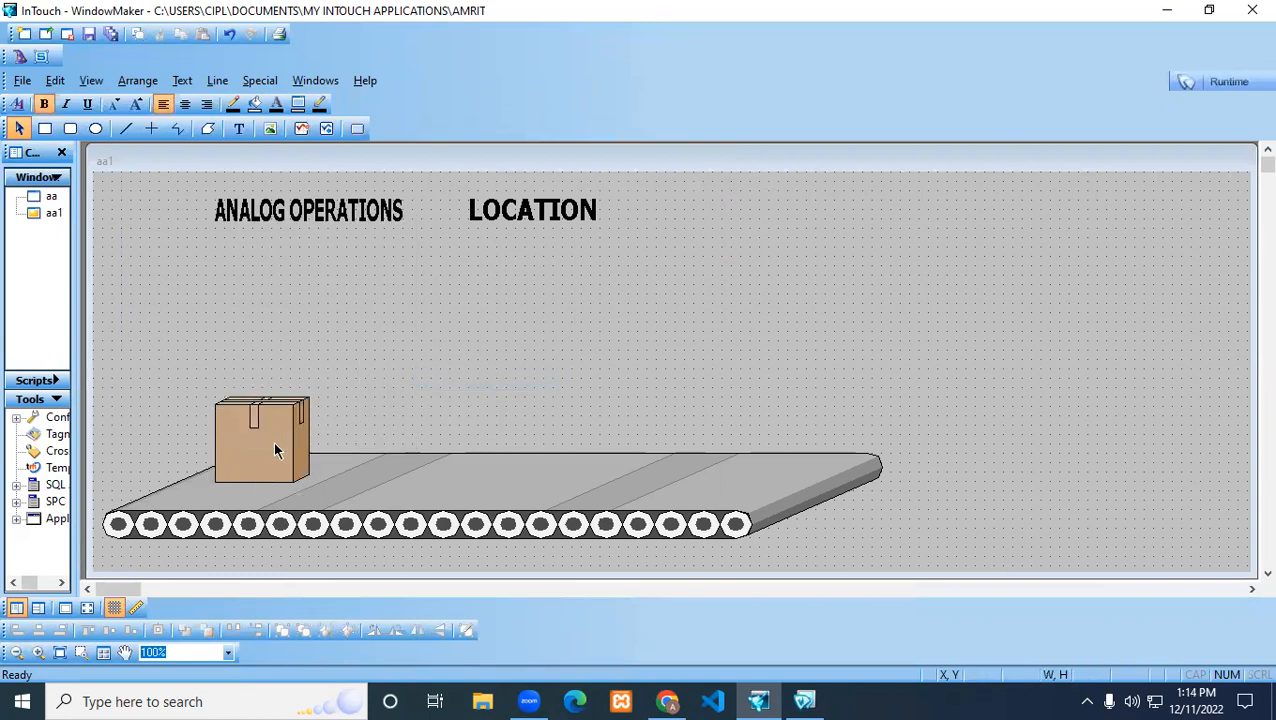
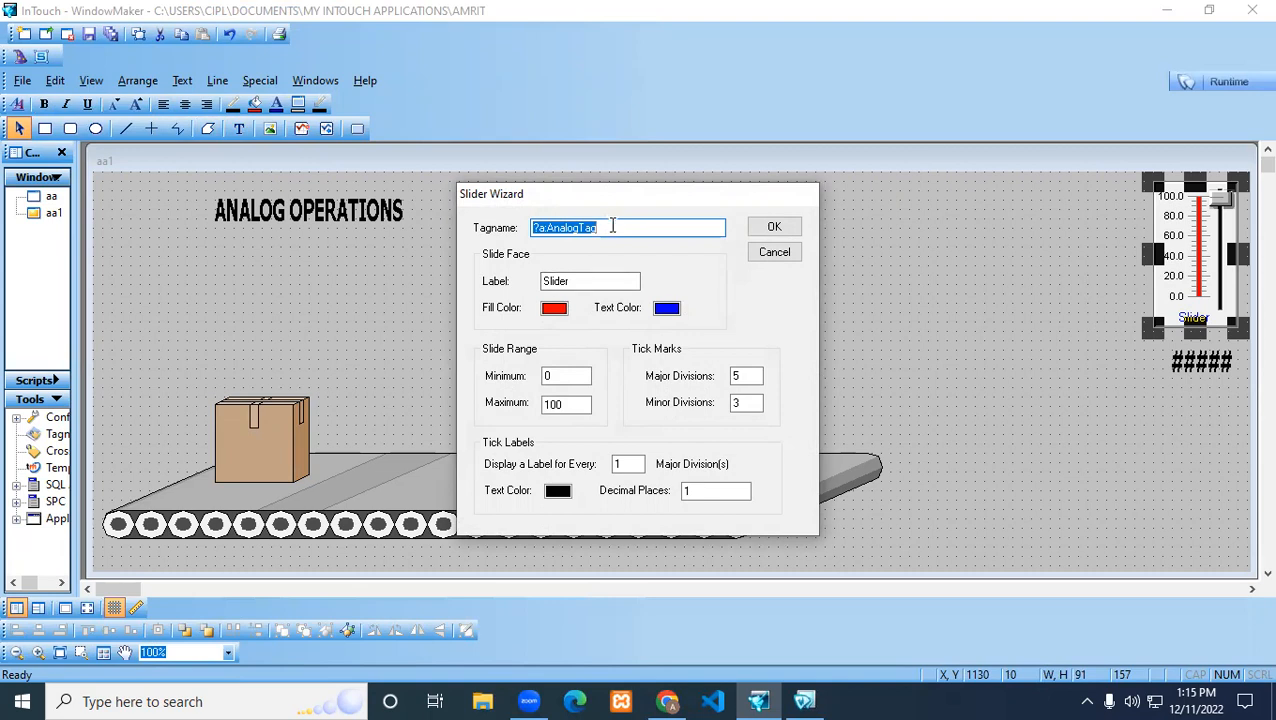
Assign the tagname s1 to the slider in the Slider Wizard and keep the label Slider
type("s1")
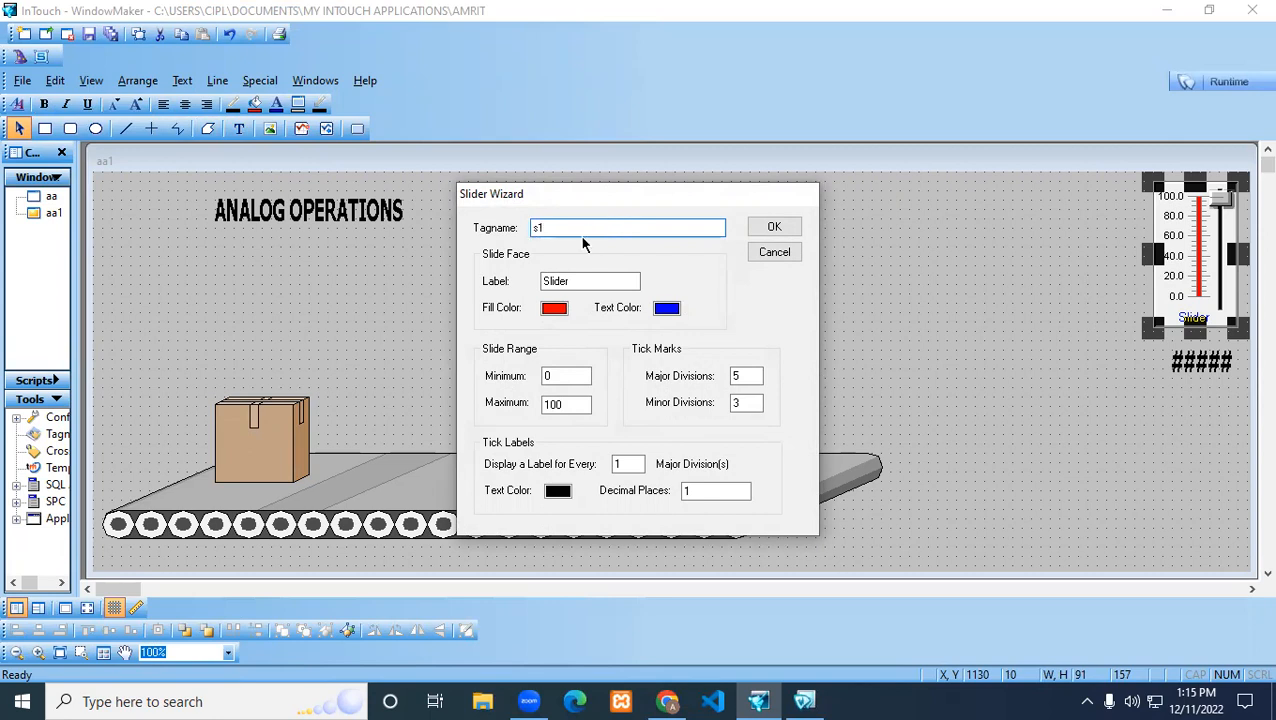
left_click(575, 284)
left_click_drag(575, 284, 534, 282)
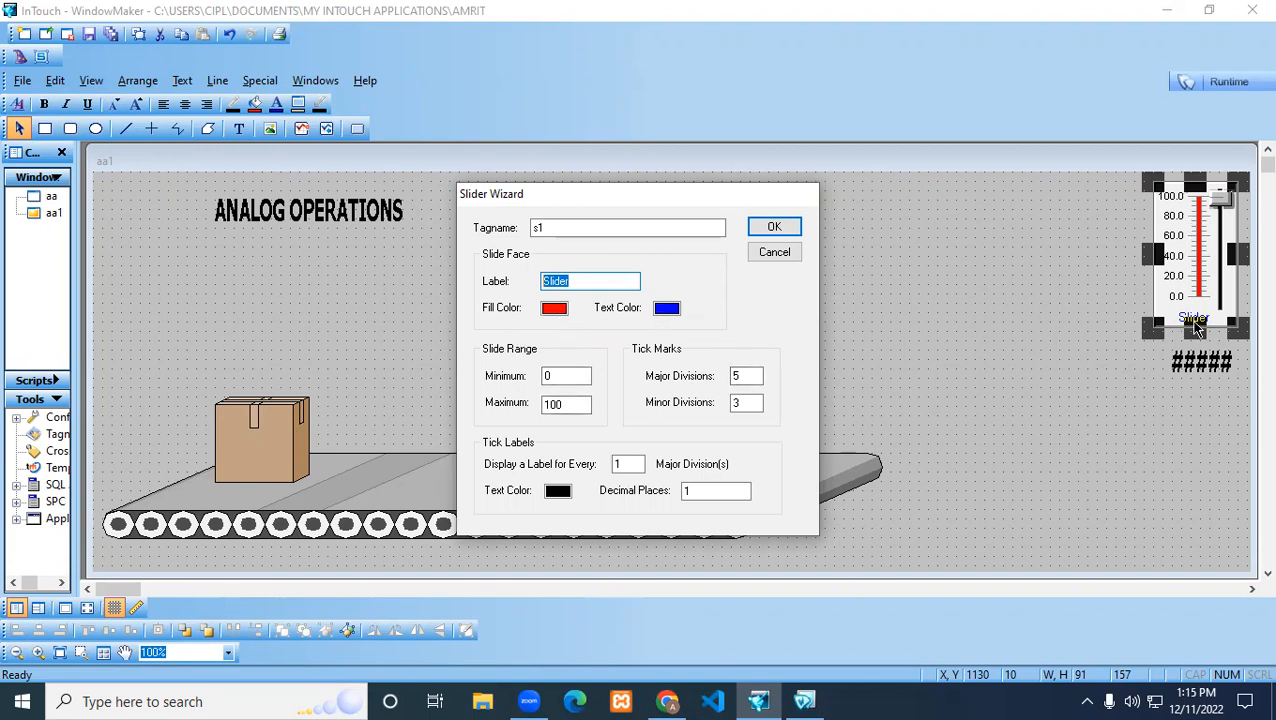
Review the slider's fill color, slide range, major and minor divisions, tick label color, decimal places and tagname
left_click(553, 308)
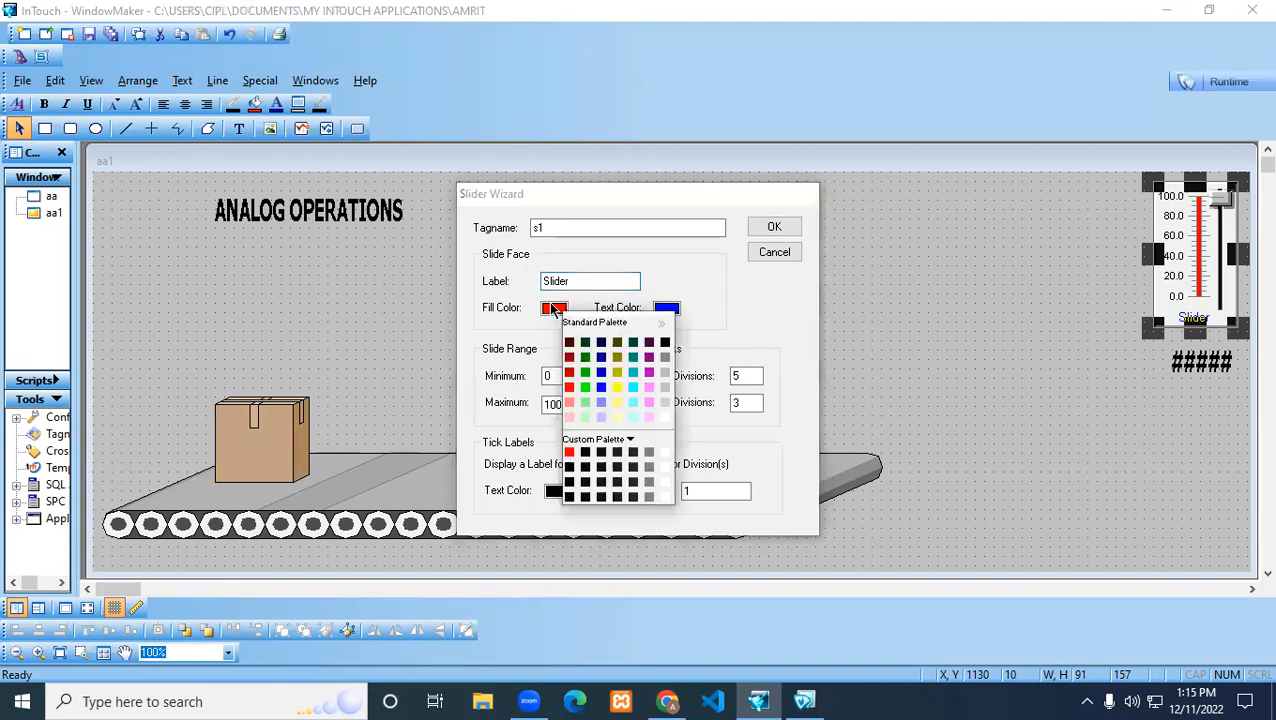
left_click(724, 316)
left_click(550, 376)
key("Tab")
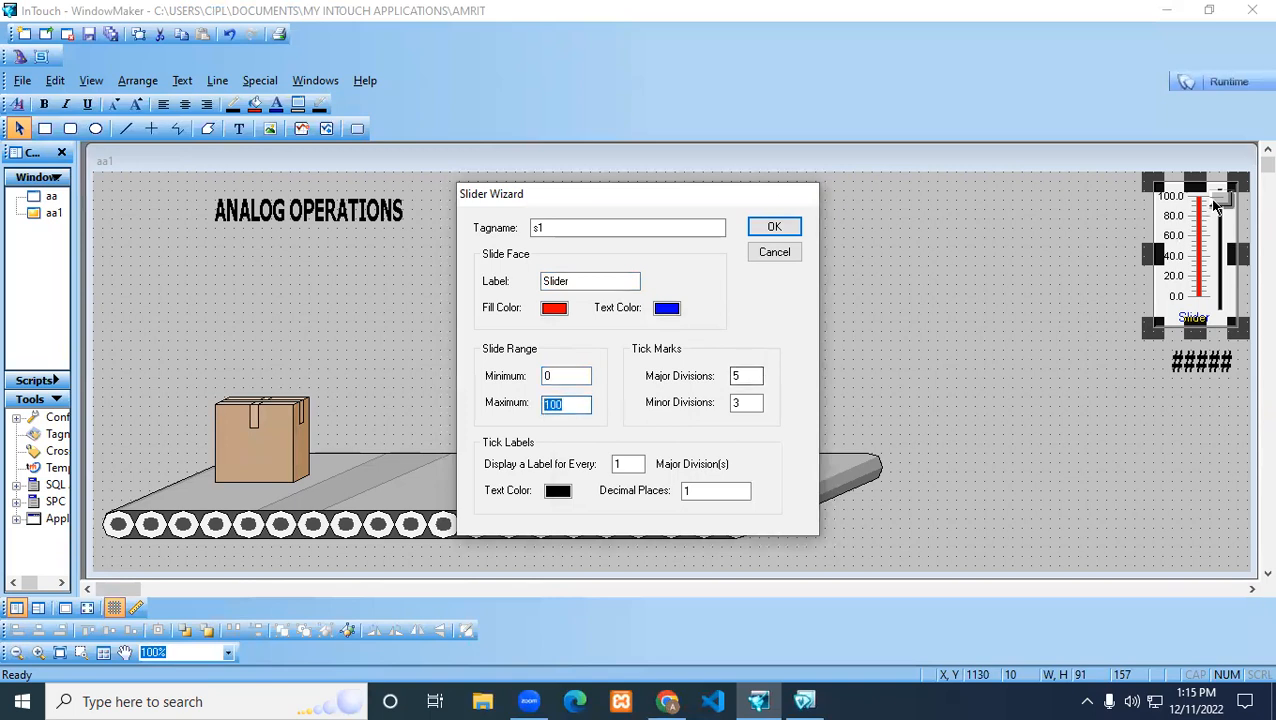
left_click(745, 376)
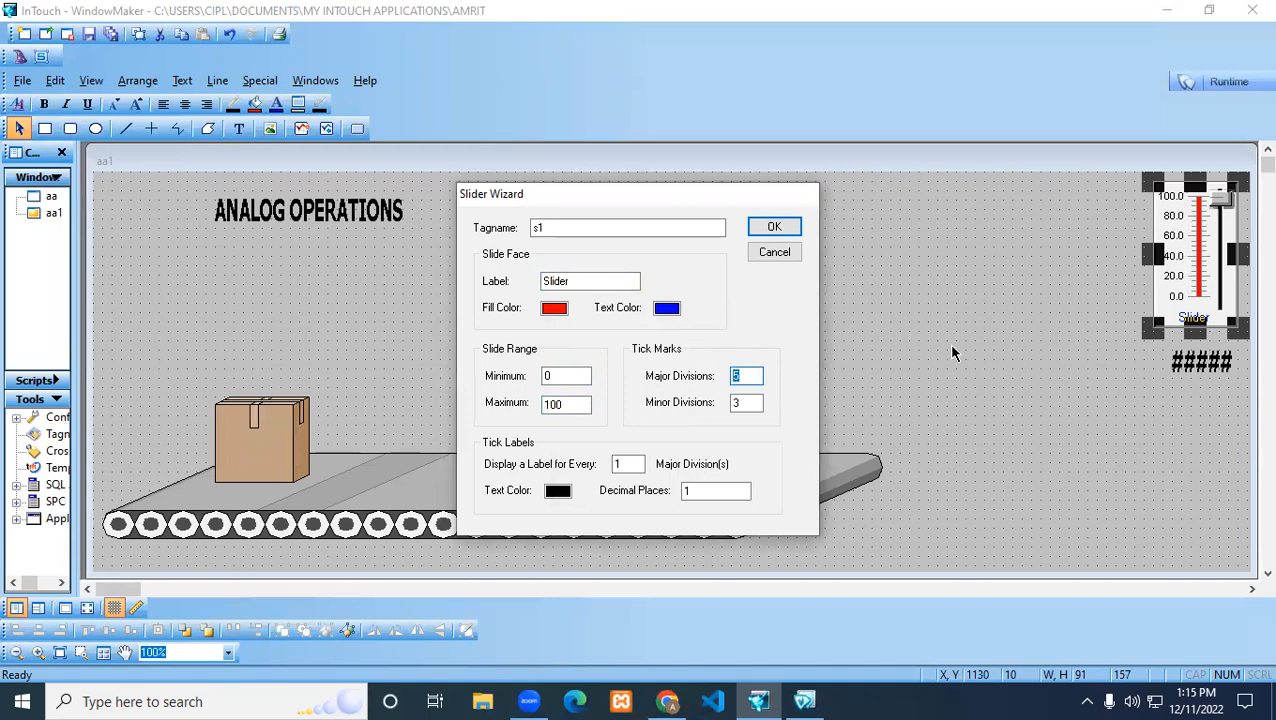
left_click(745, 402)
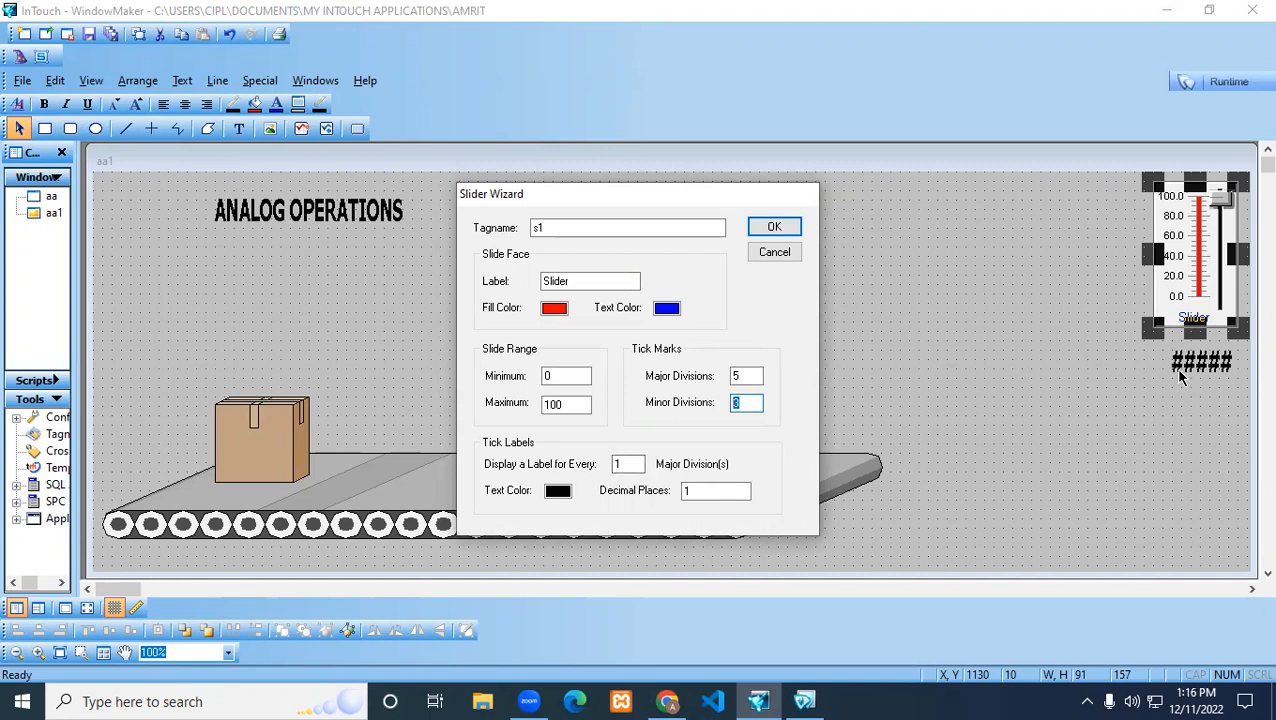
left_click(557, 491)
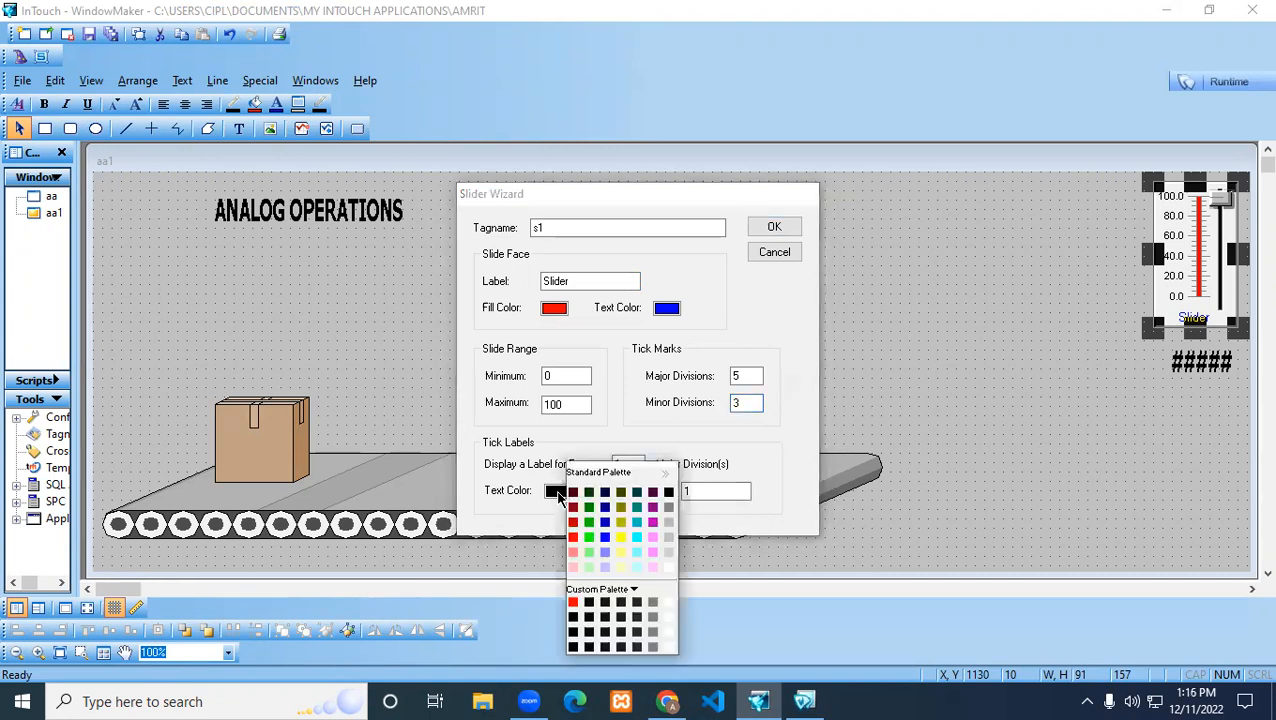
left_click(735, 490)
left_click_drag(733, 488, 670, 491)
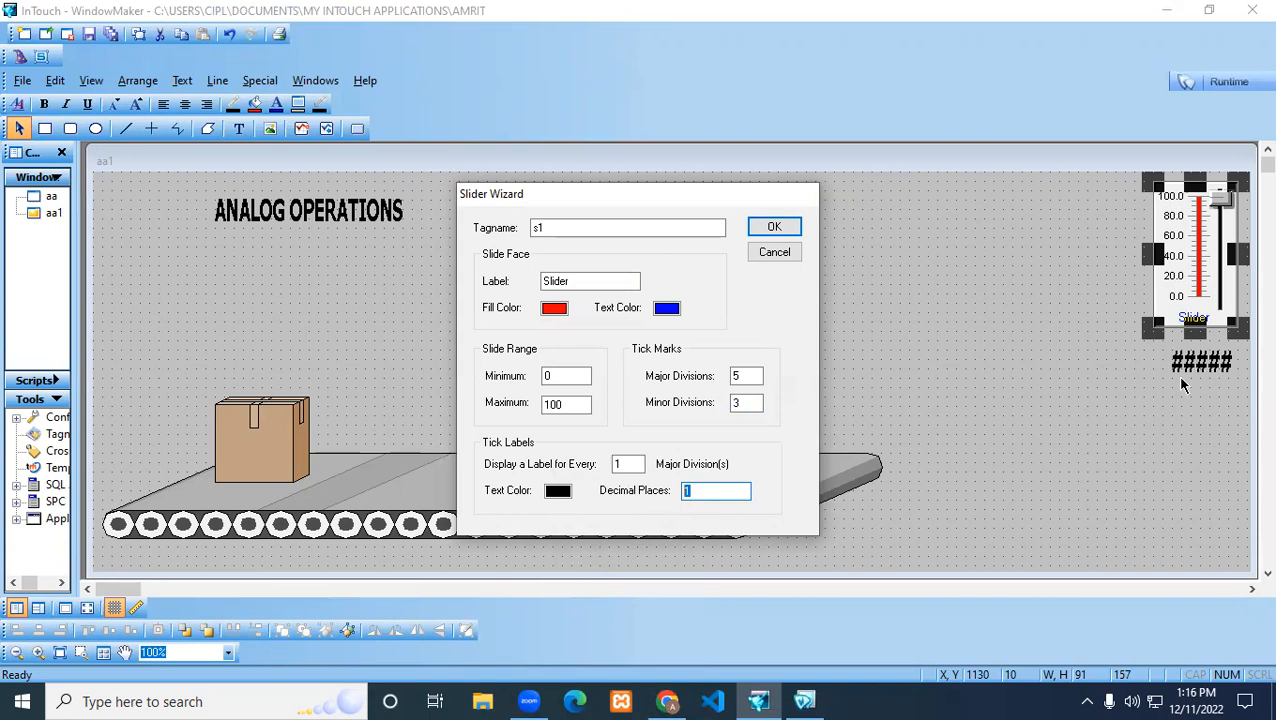
left_click_drag(576, 227, 488, 225)
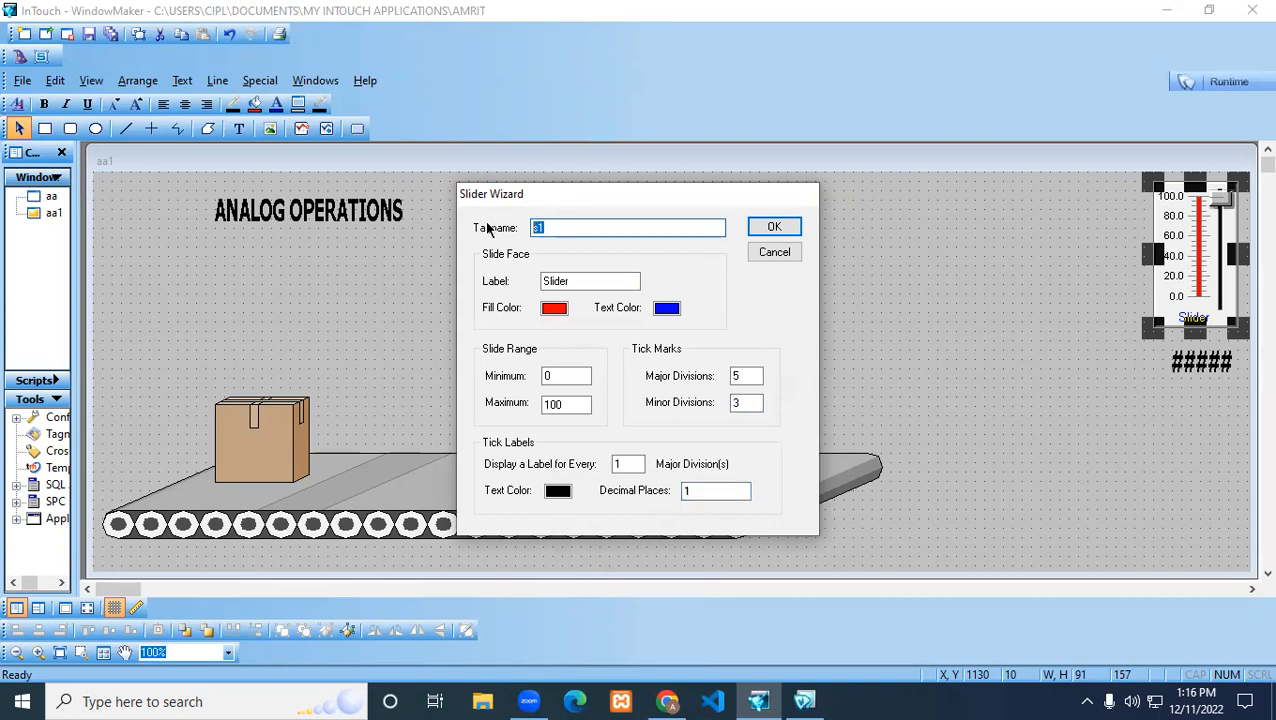
Accept the slider settings and define s1 in the Tagname Dictionary as a saved Memory Real tag
left_click(761, 226)
left_click(606, 392)
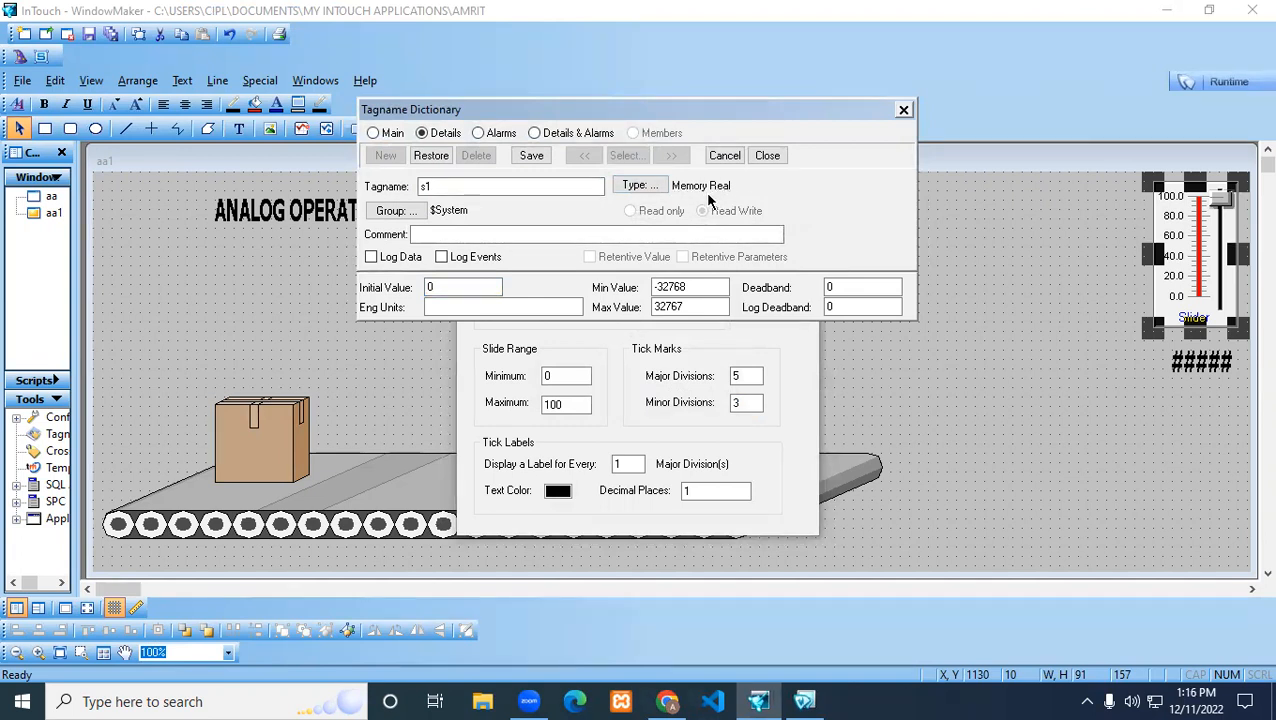
left_click(531, 156)
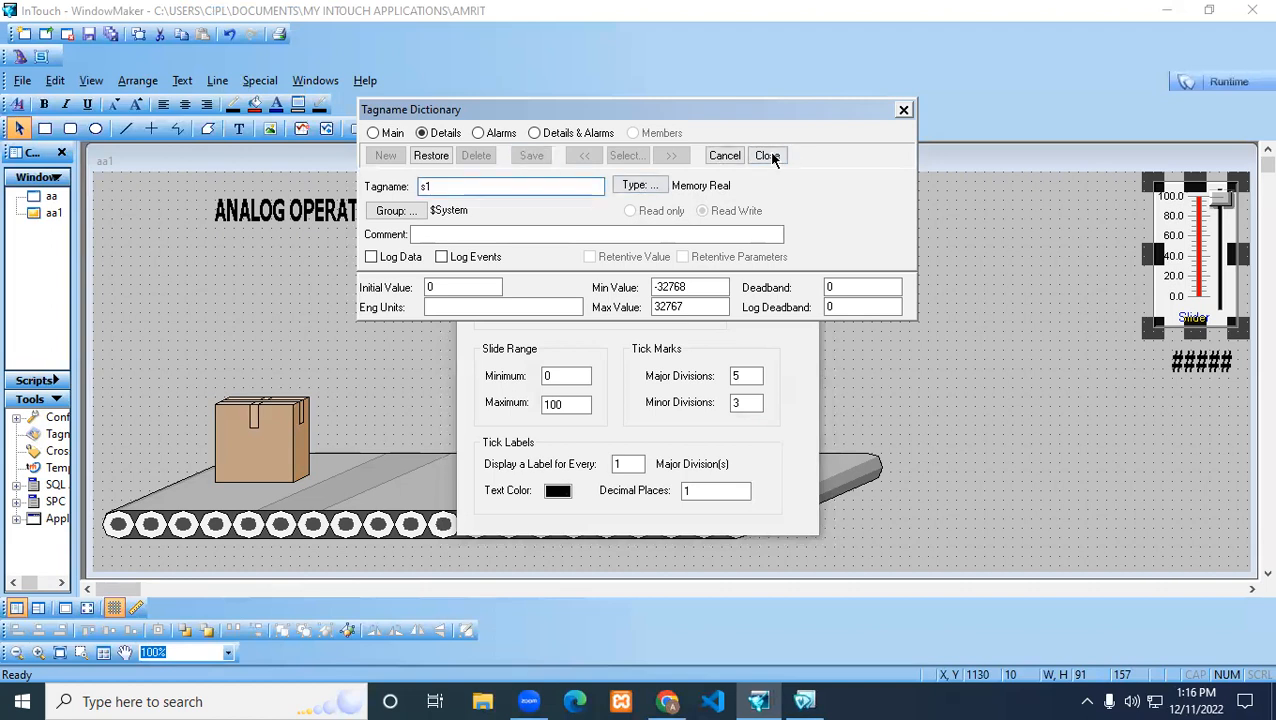
left_click(766, 156)
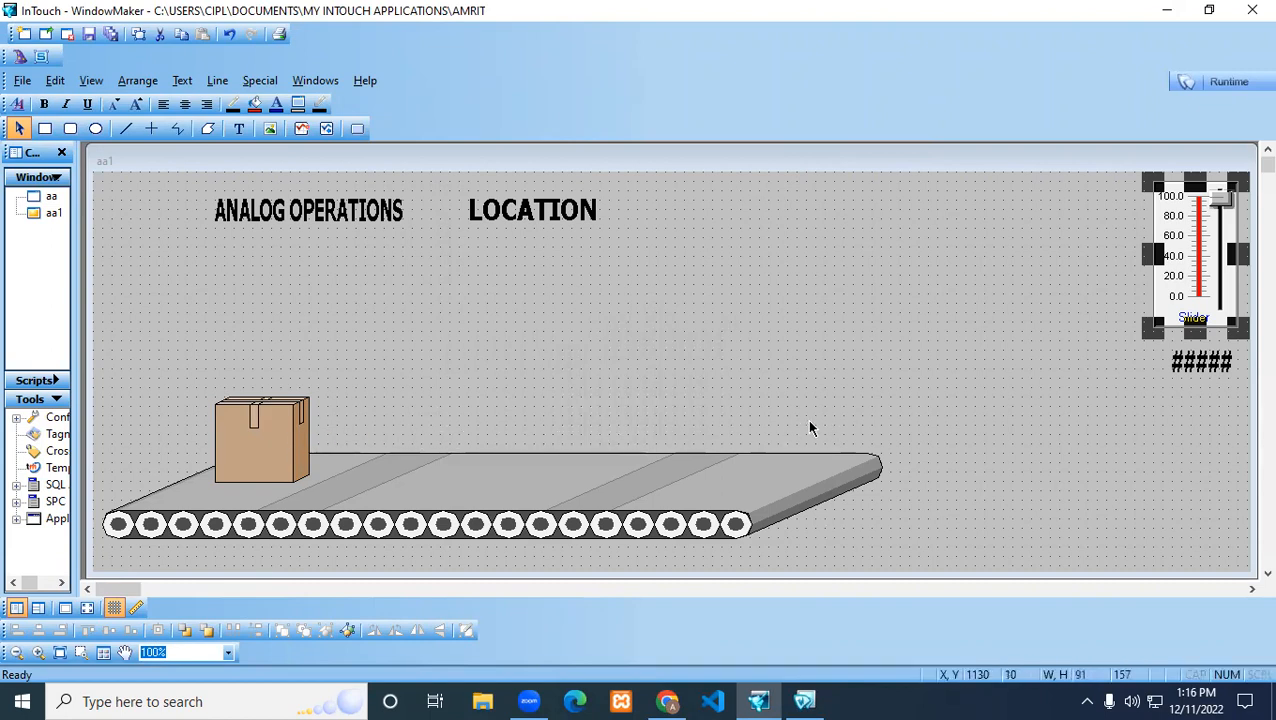
Give the cardboard box a horizontal location link with expression s1, value 0 at the left end and 100 at the right end
left_click(260, 452)
double_click(260, 452)
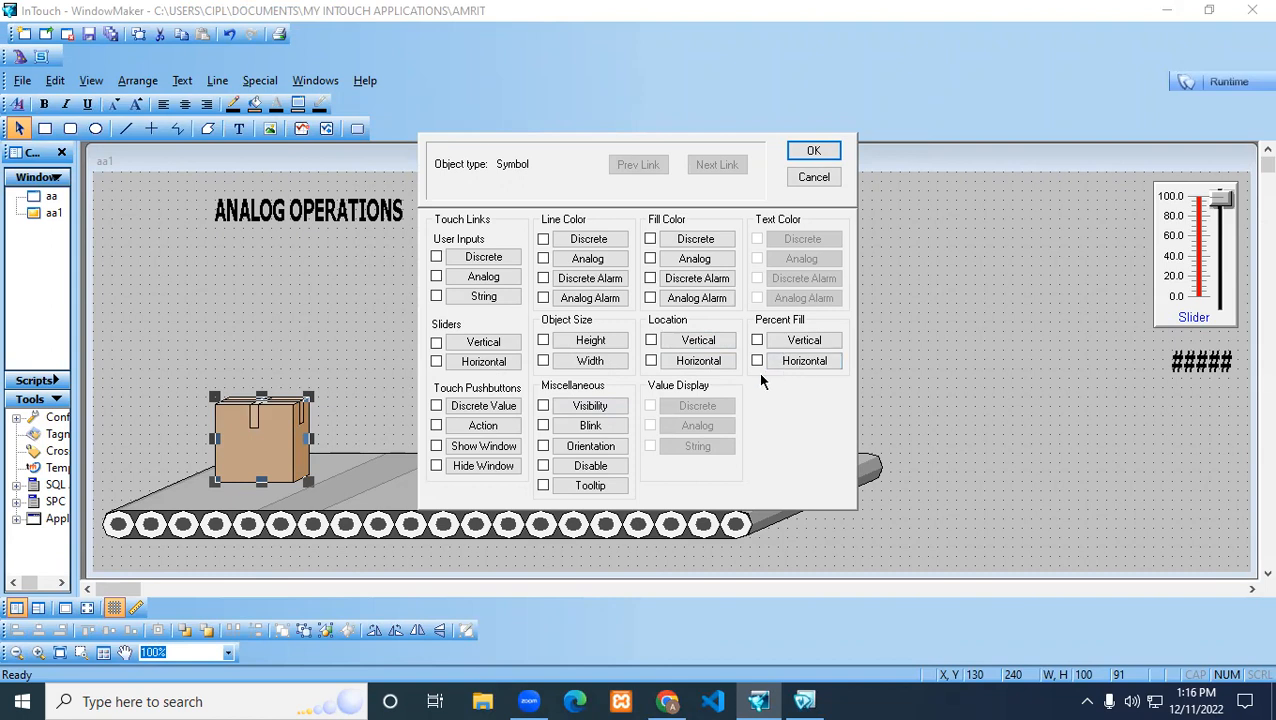
left_click(686, 361)
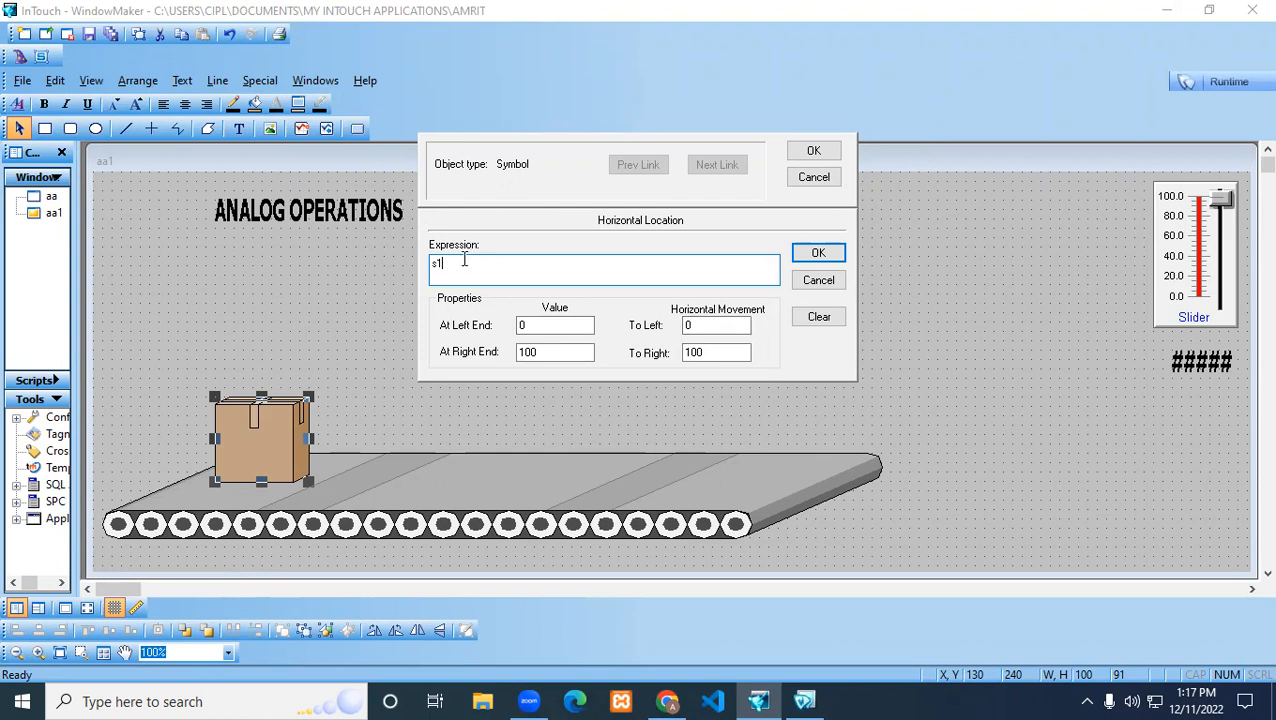
left_click(537, 326)
left_click_drag(537, 326, 510, 326)
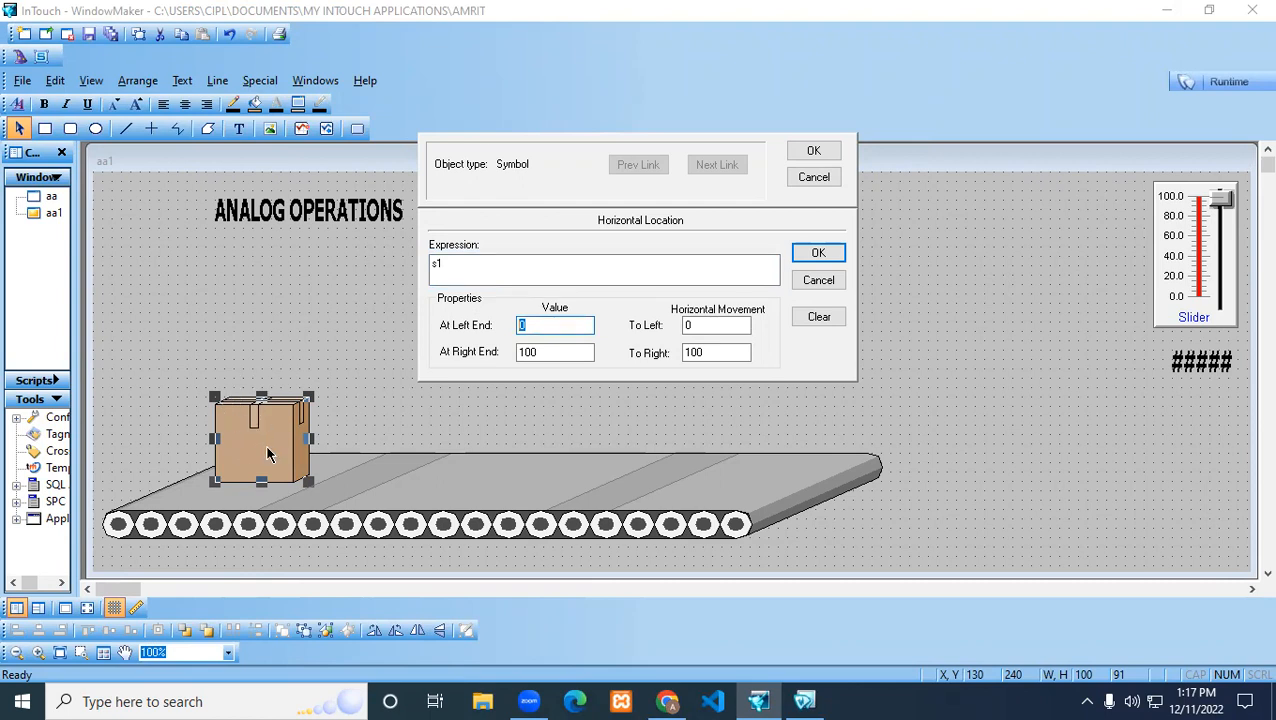
left_click_drag(544, 353, 506, 350)
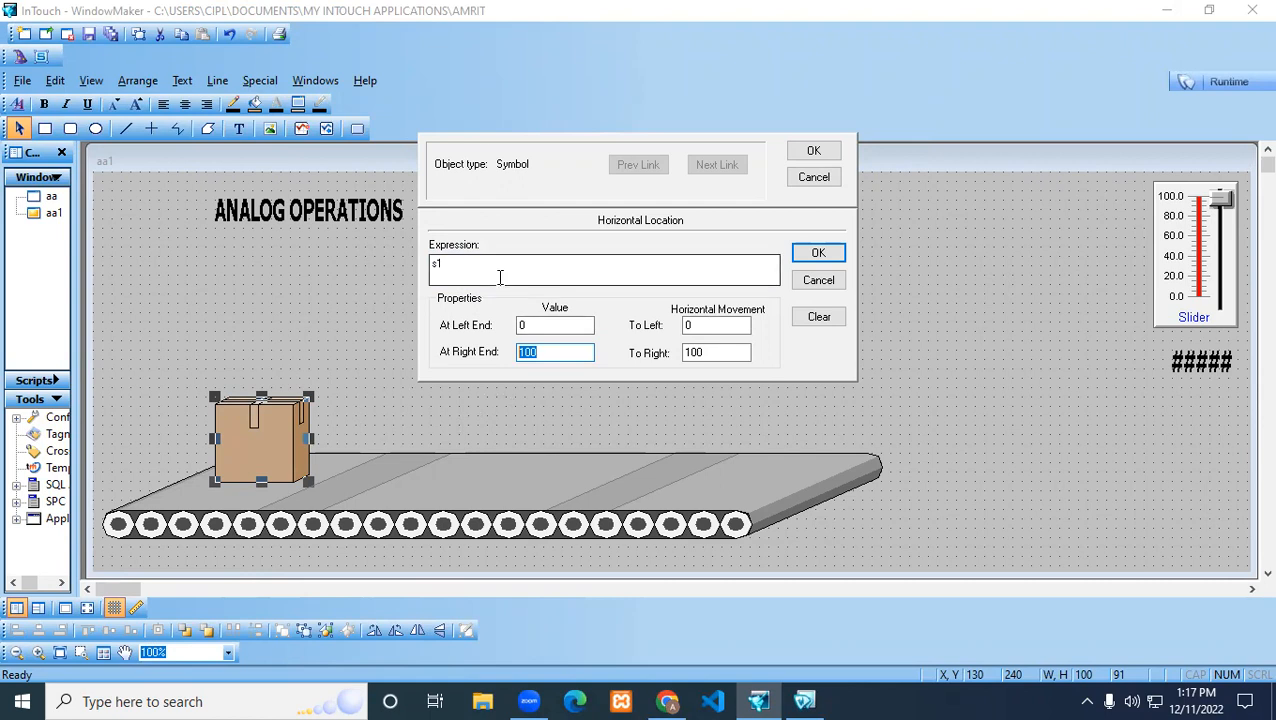
double_click(525, 325)
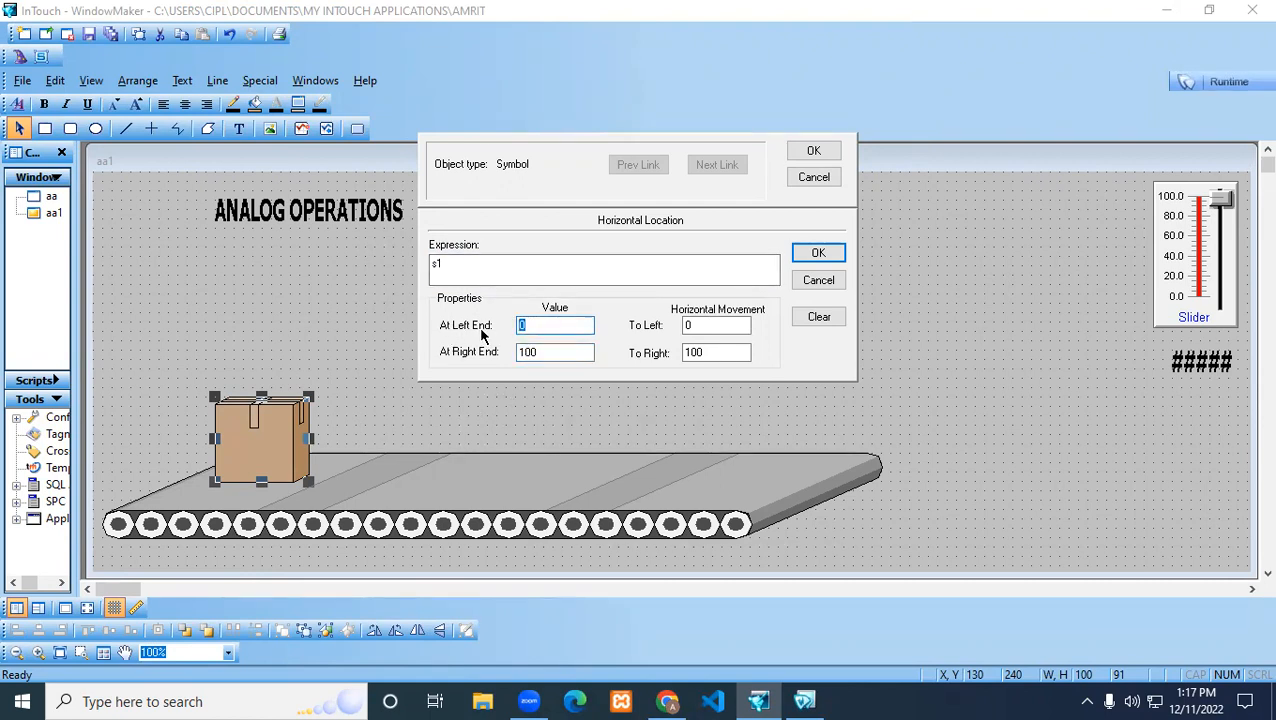
left_click_drag(540, 352, 511, 354)
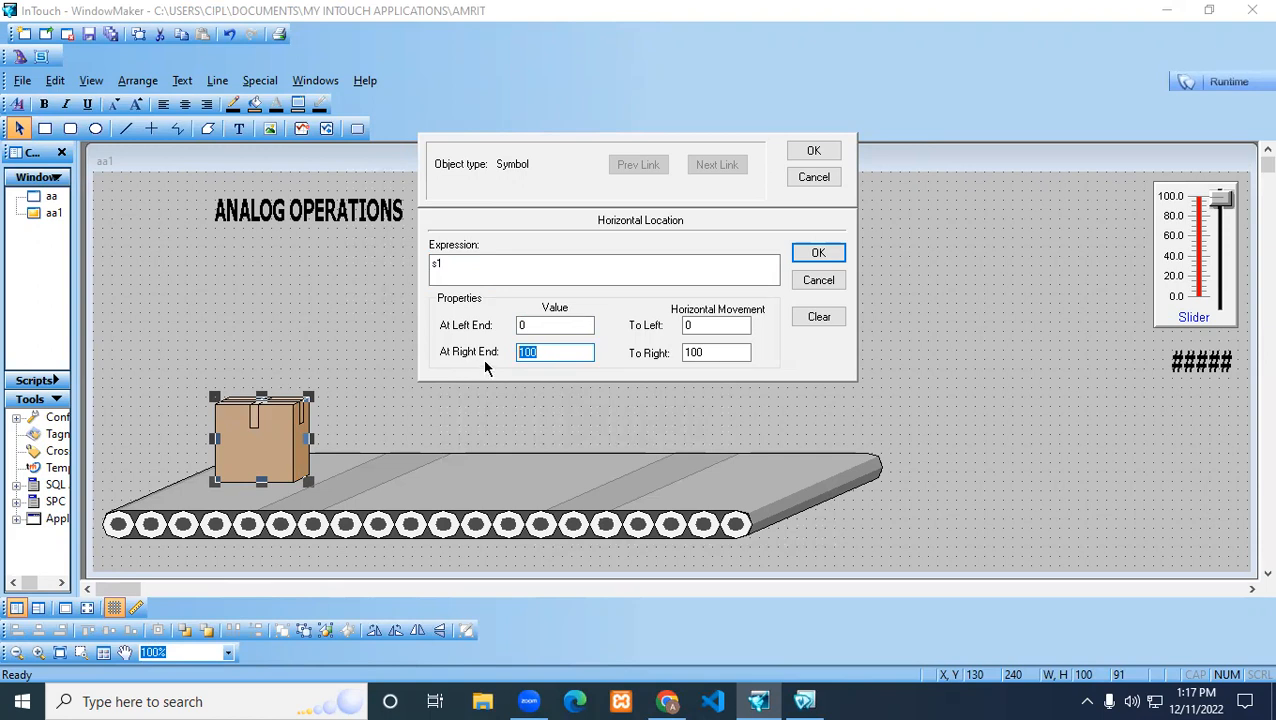
Set the box's horizontal movement to 0 to the left and 530 to the right, and accept the animation link
left_click_drag(688, 325, 662, 357)
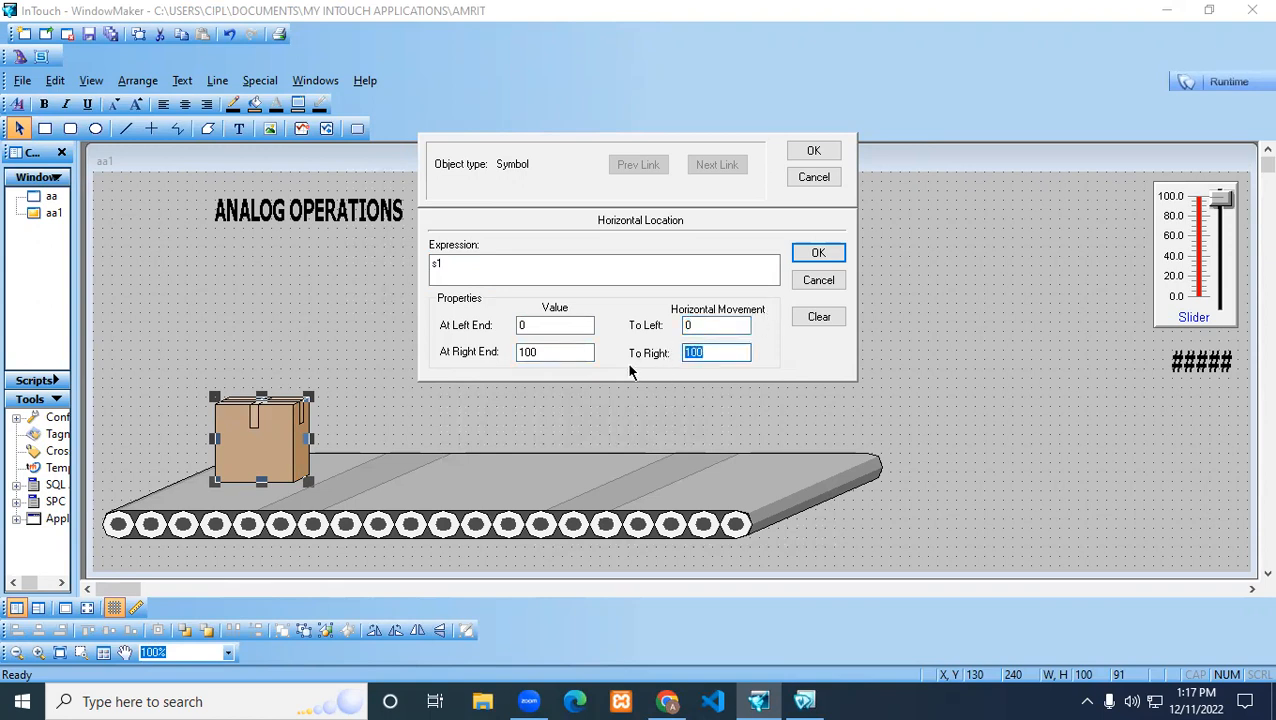
type("530")
left_click(817, 252)
left_click(810, 154)
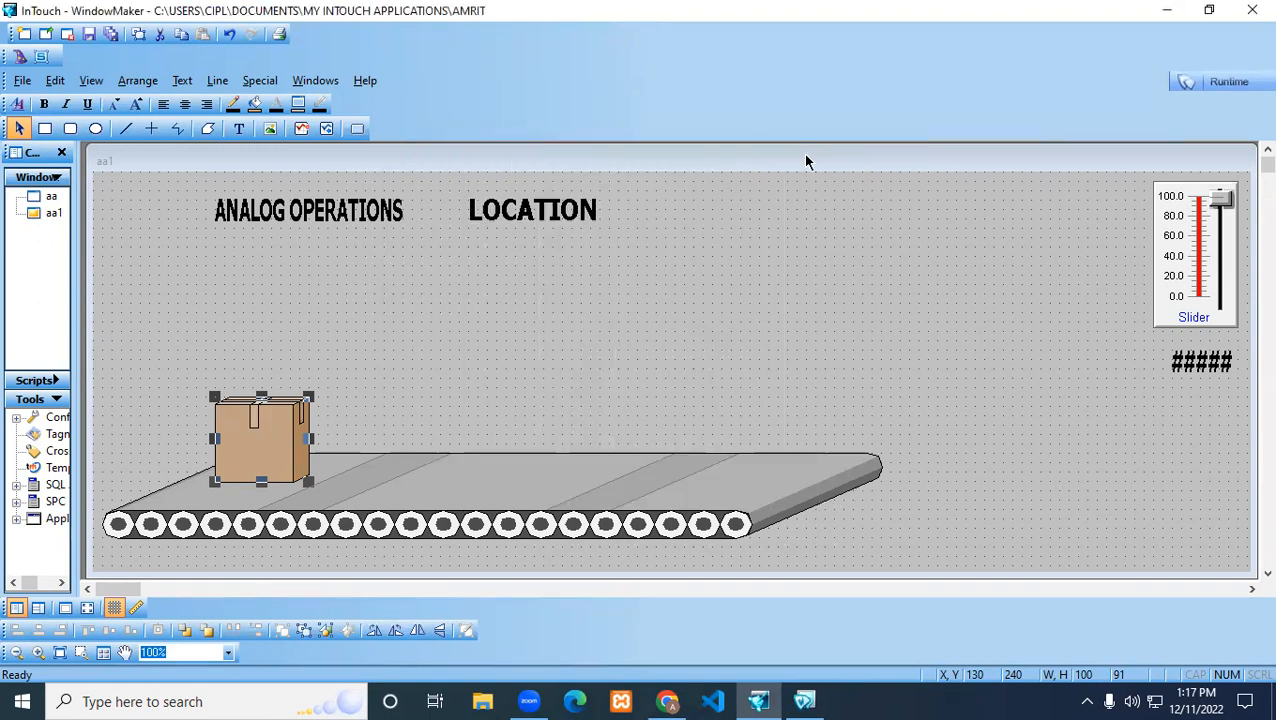
Run window aa1, operate the slider to test the box's movement along the conveyor, and return to development
left_click(1205, 82)
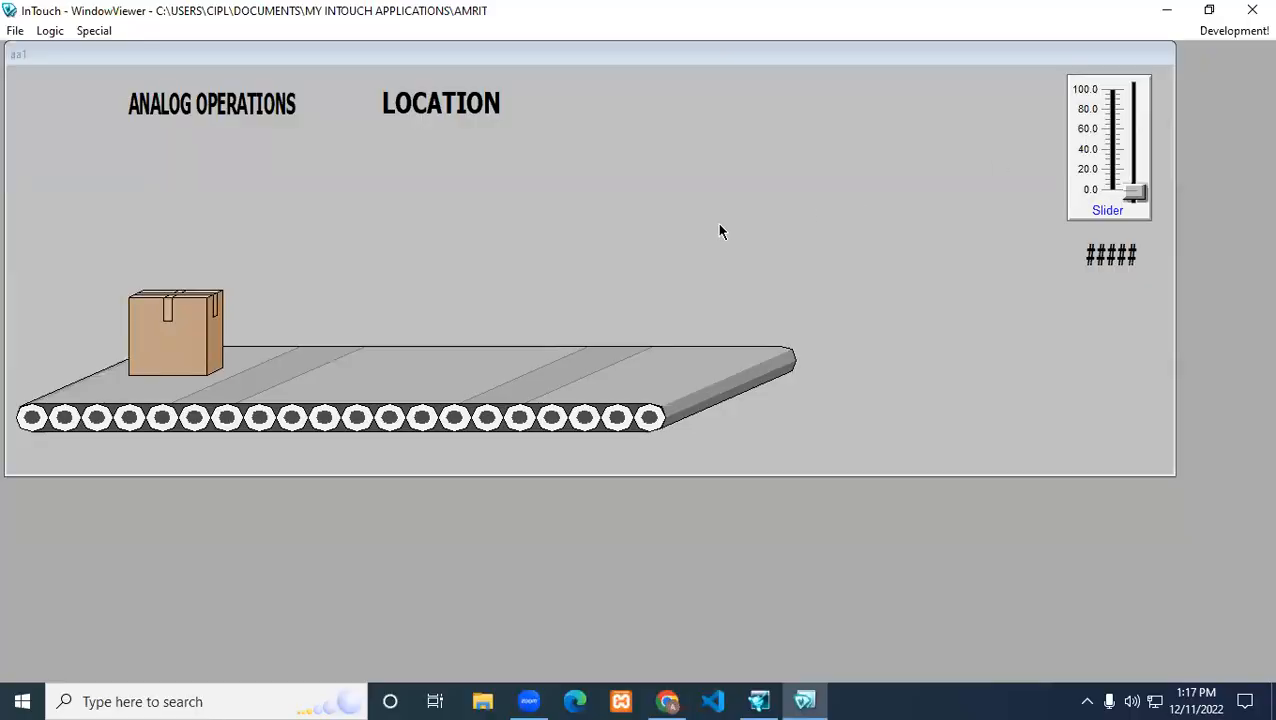
mouse_move(1134, 192)
left_mouse_down()
mouse_move(1134, 137)
mouse_move(1112, 79)
mouse_move(1128, 210)
left_mouse_up()
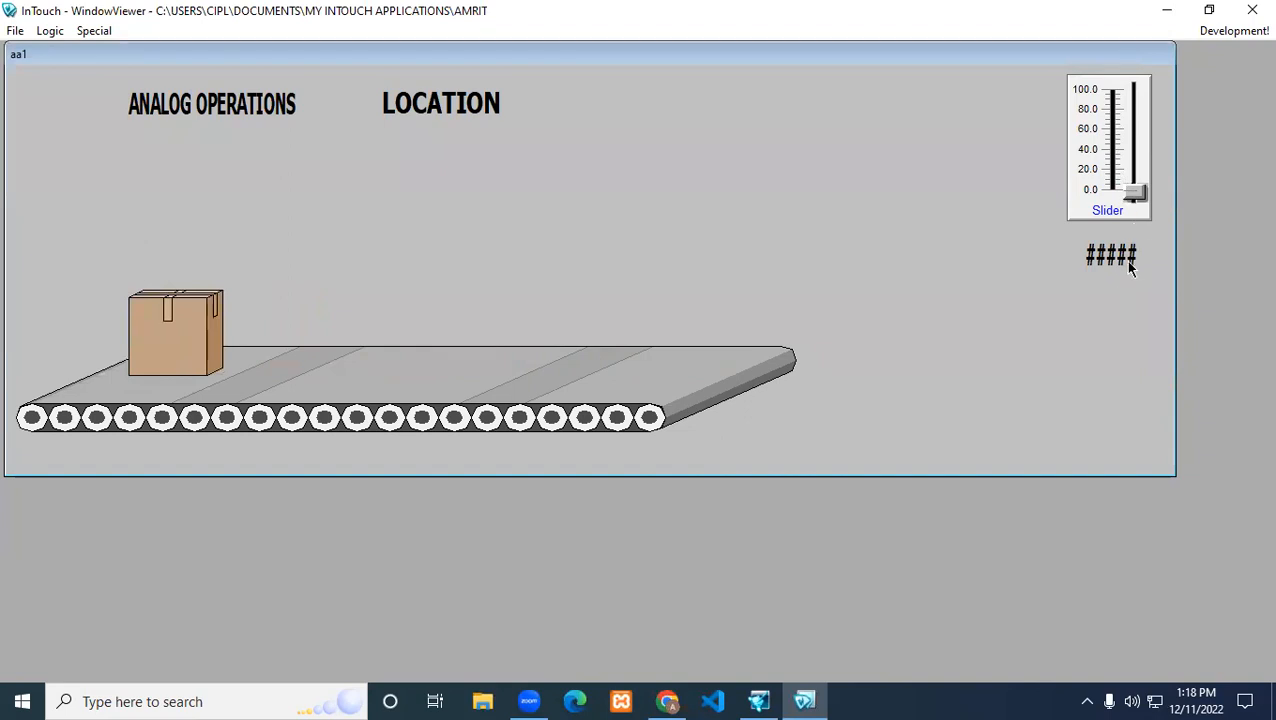
left_click(1212, 33)
Link the ##### text below the slider to an analog value display with the expression s1
double_click(1195, 368)
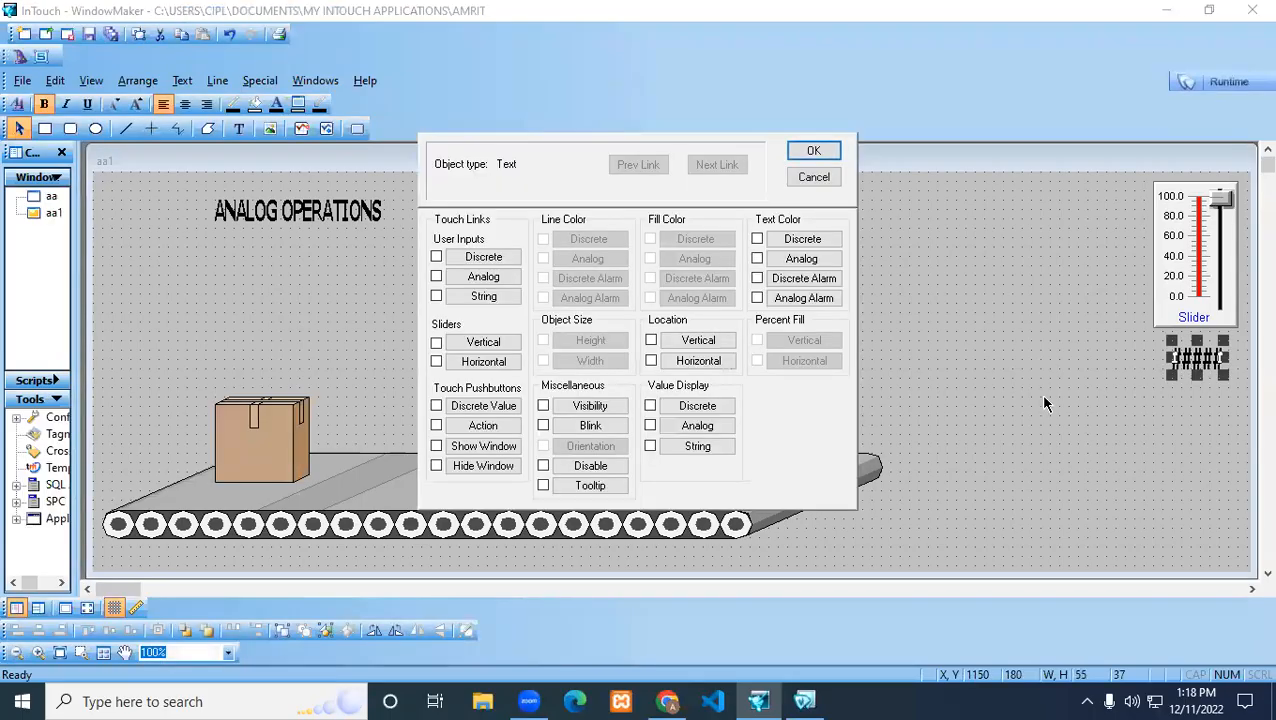
left_click(684, 427)
type("s1")
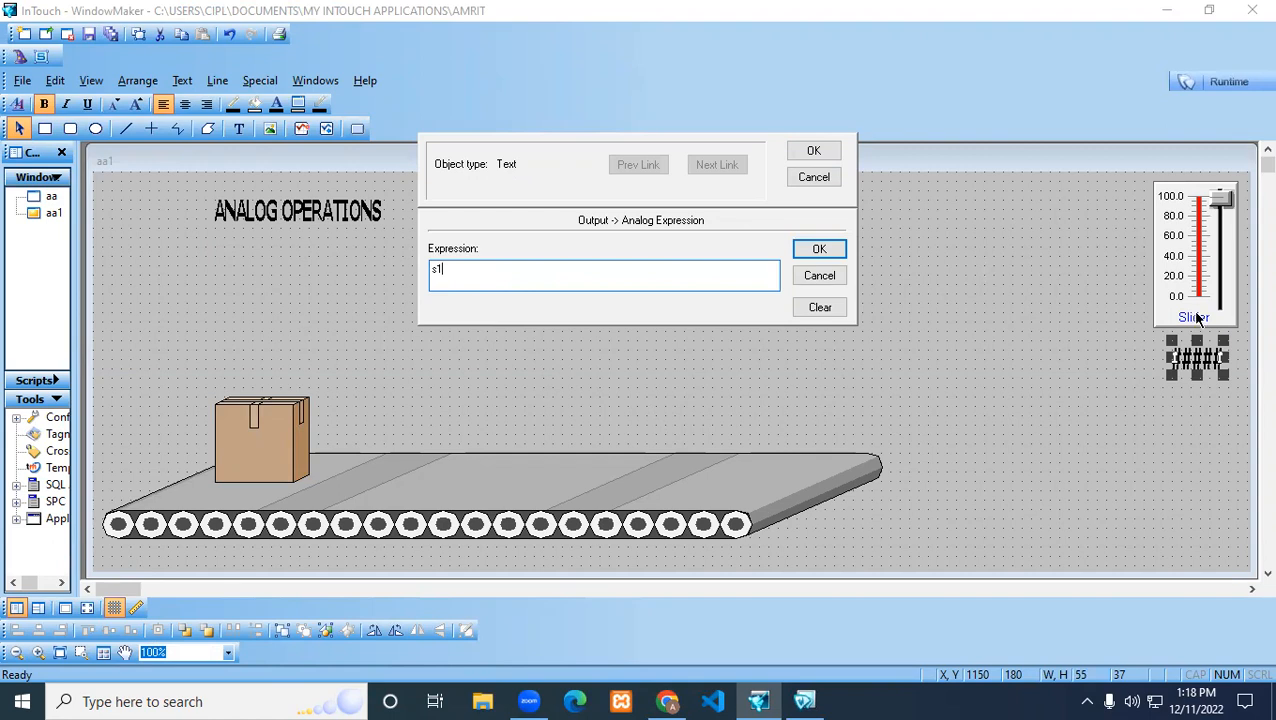
left_click(819, 249)
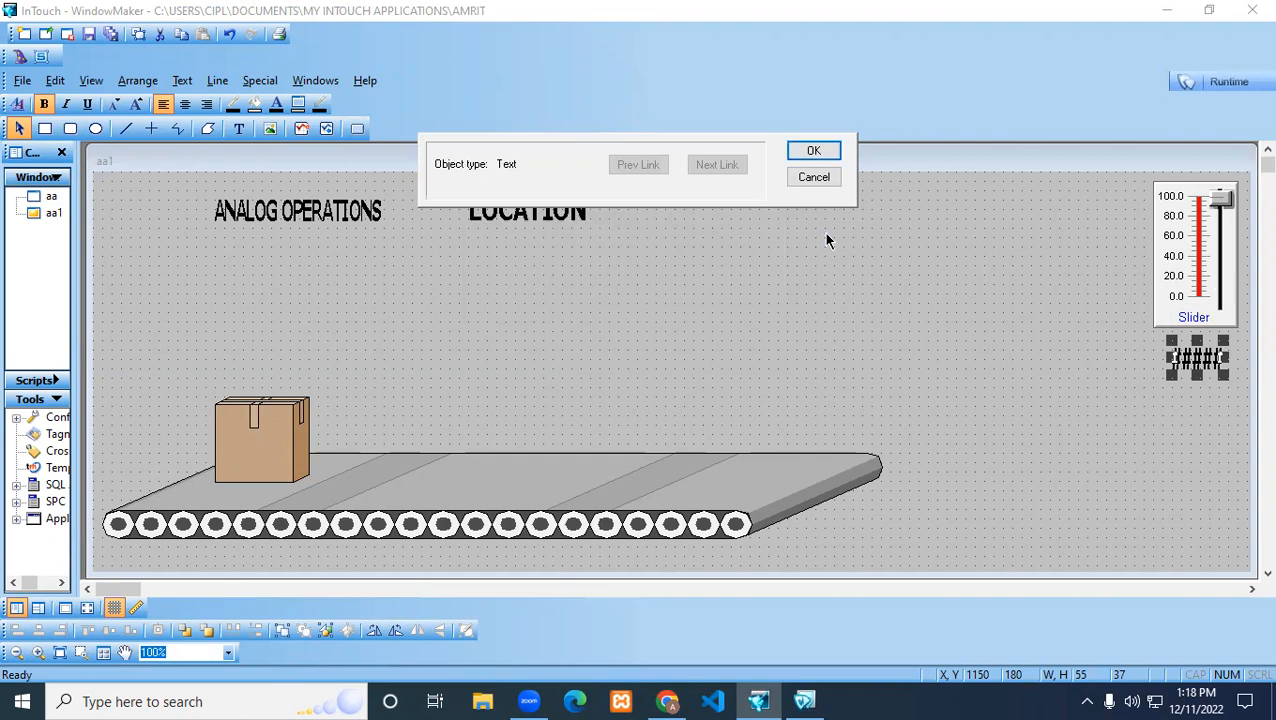
left_click(814, 152)
Run window aa1 again, operate the slider to check the value display and box position, and return to development
left_click(1226, 81)
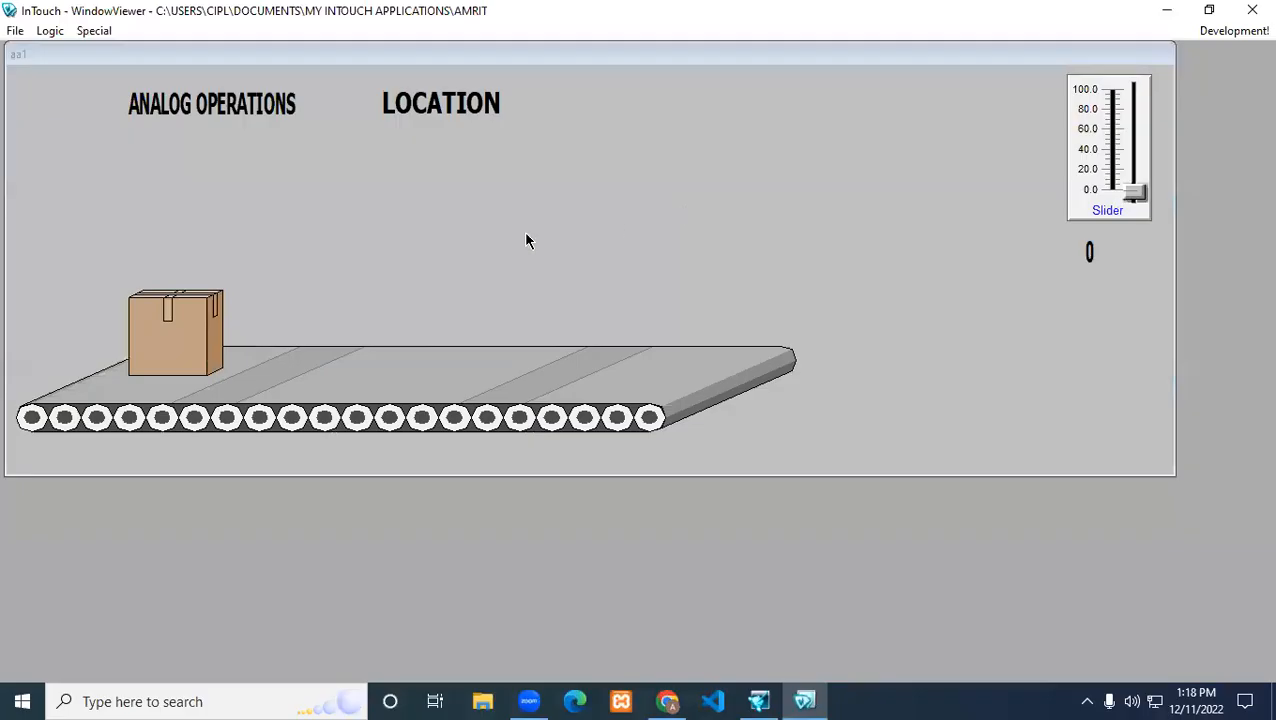
left_click_drag(1136, 192, 1116, 224)
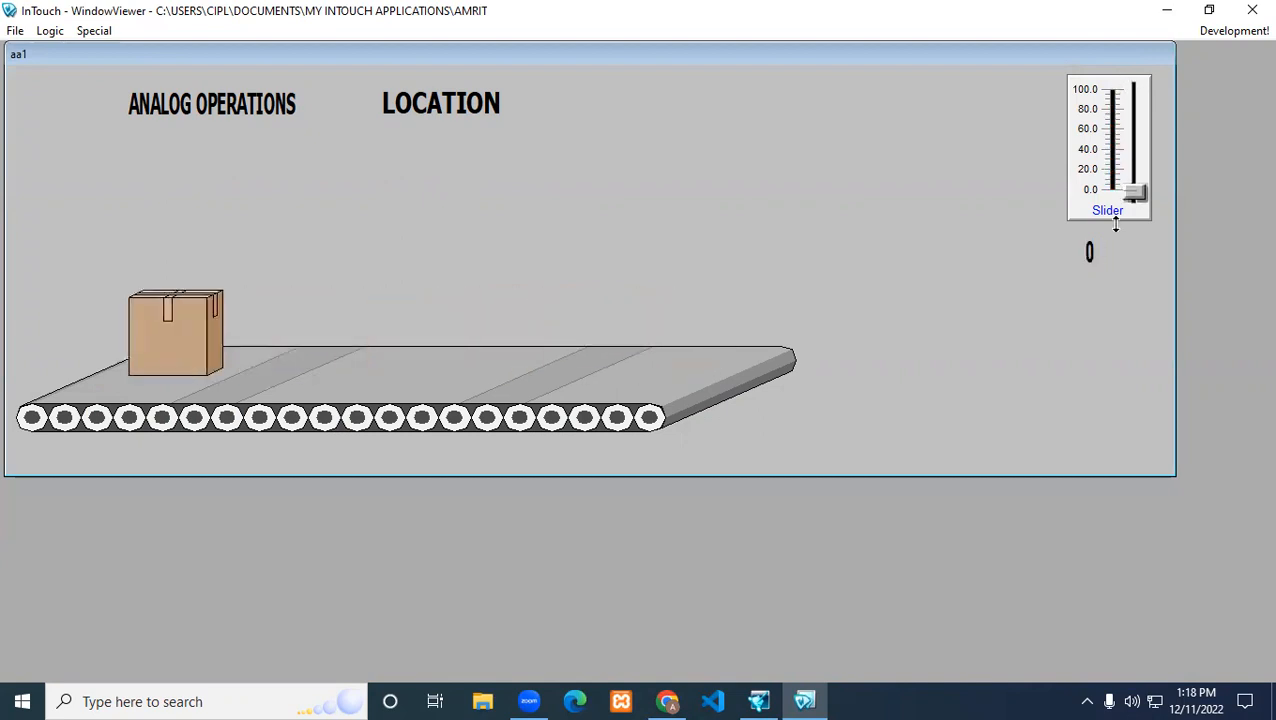
left_click(1226, 31)
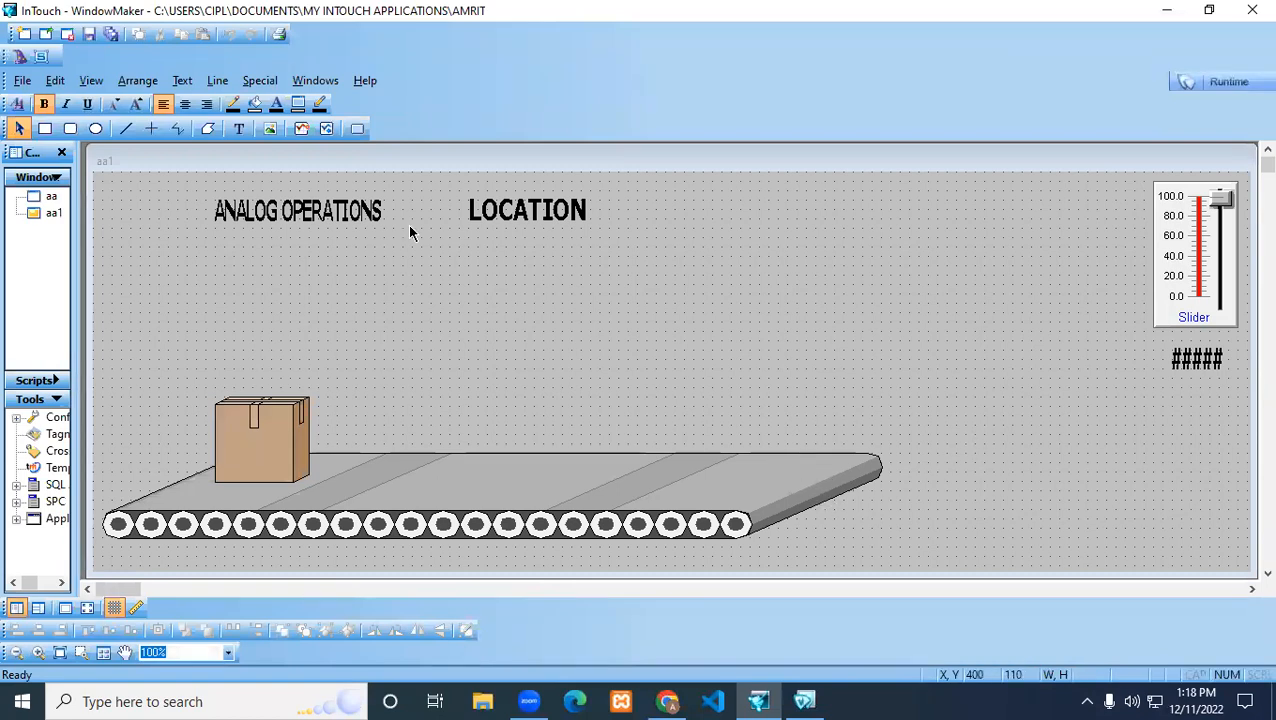
Insert the Medium vertical segment from the Symbol Factory category Conveyors, Belt into window aa1
left_click(18, 57)
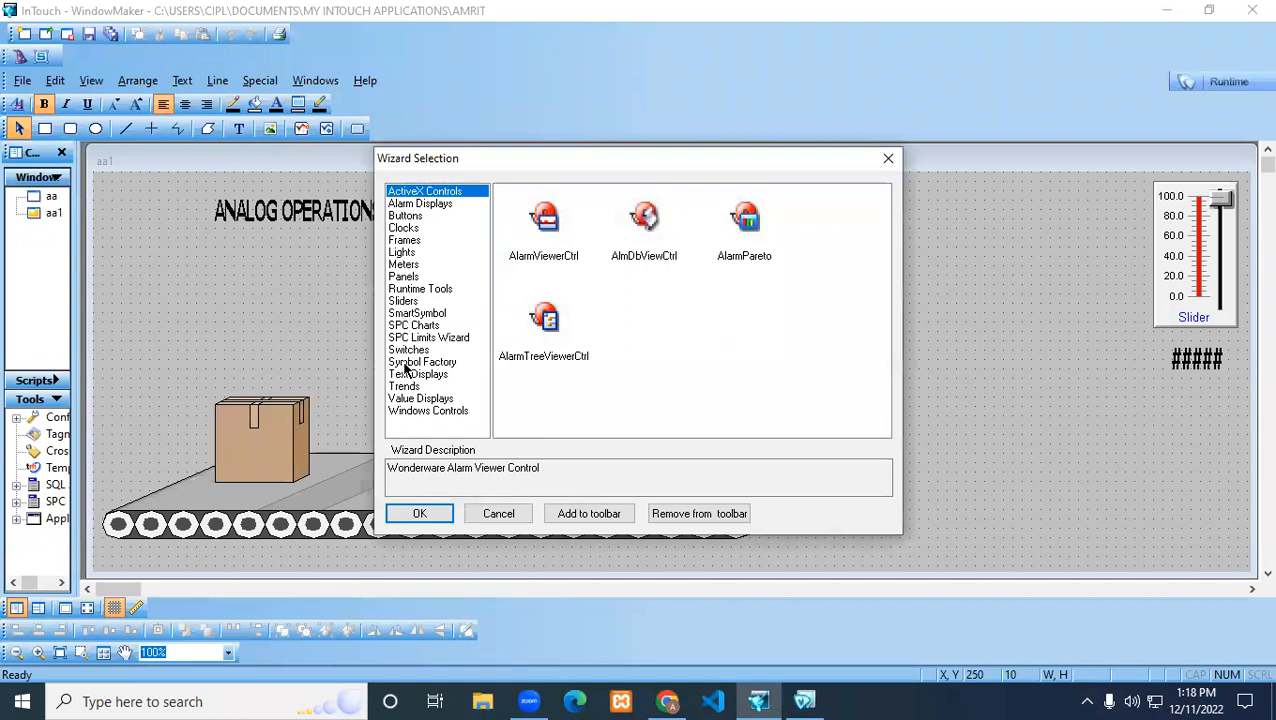
left_click(405, 364)
double_click(524, 220)
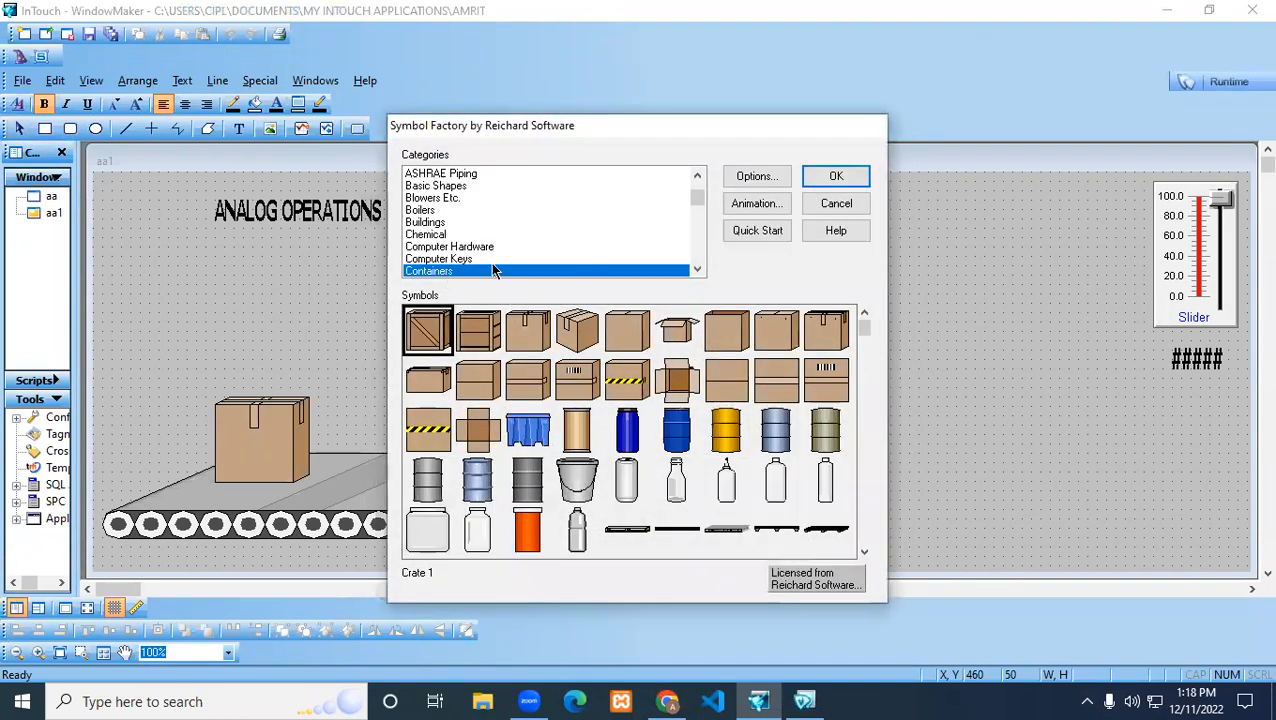
left_click(697, 270)
left_click(697, 270)
left_click(697, 270)
left_click(697, 270)
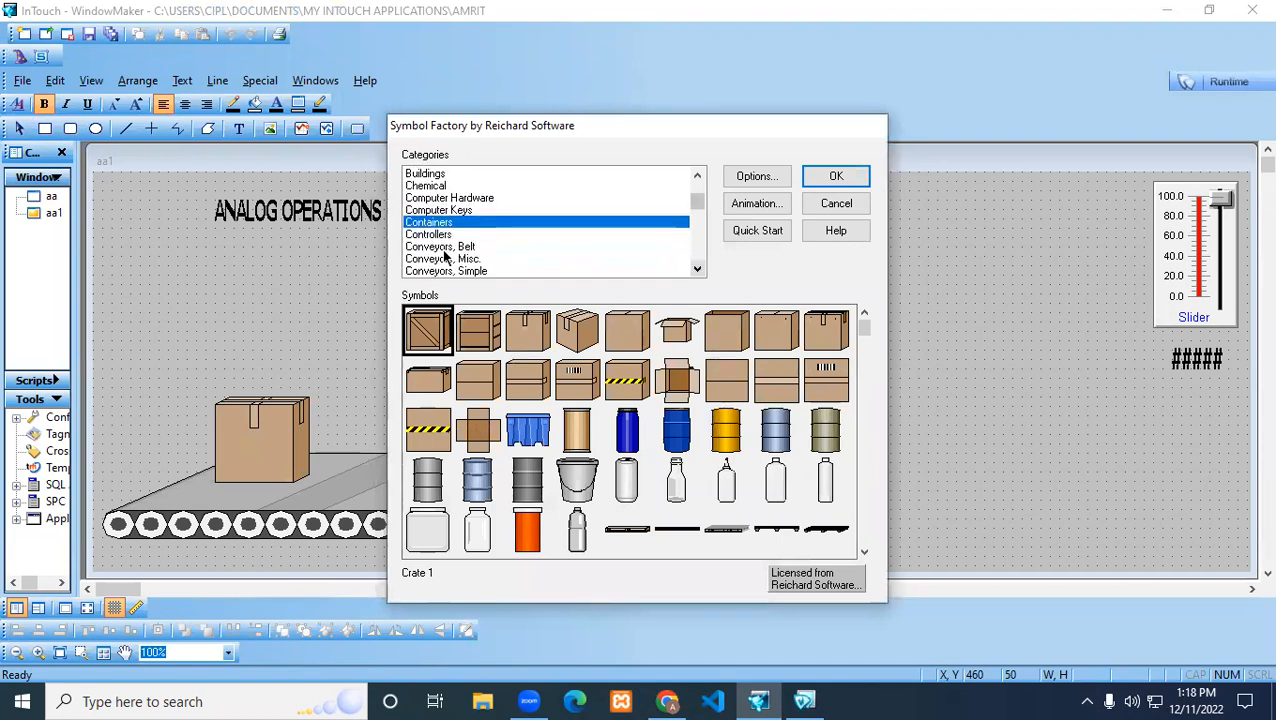
left_click(445, 247)
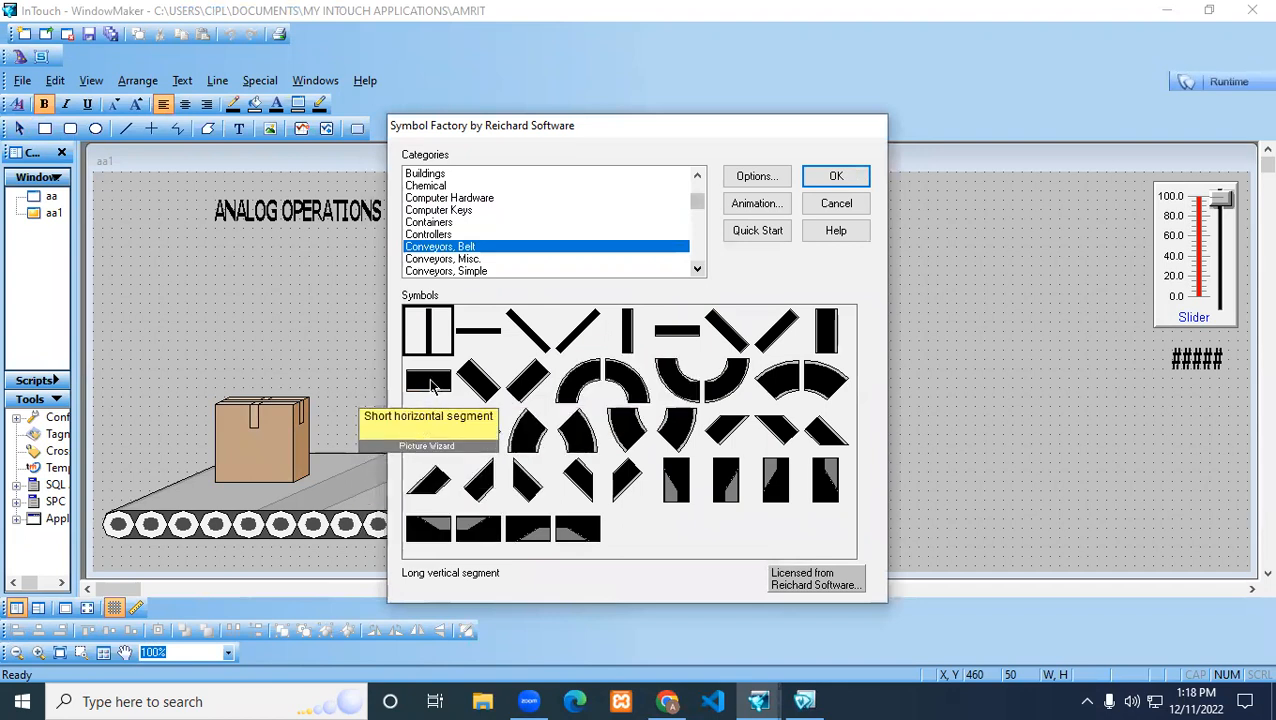
left_click(627, 340)
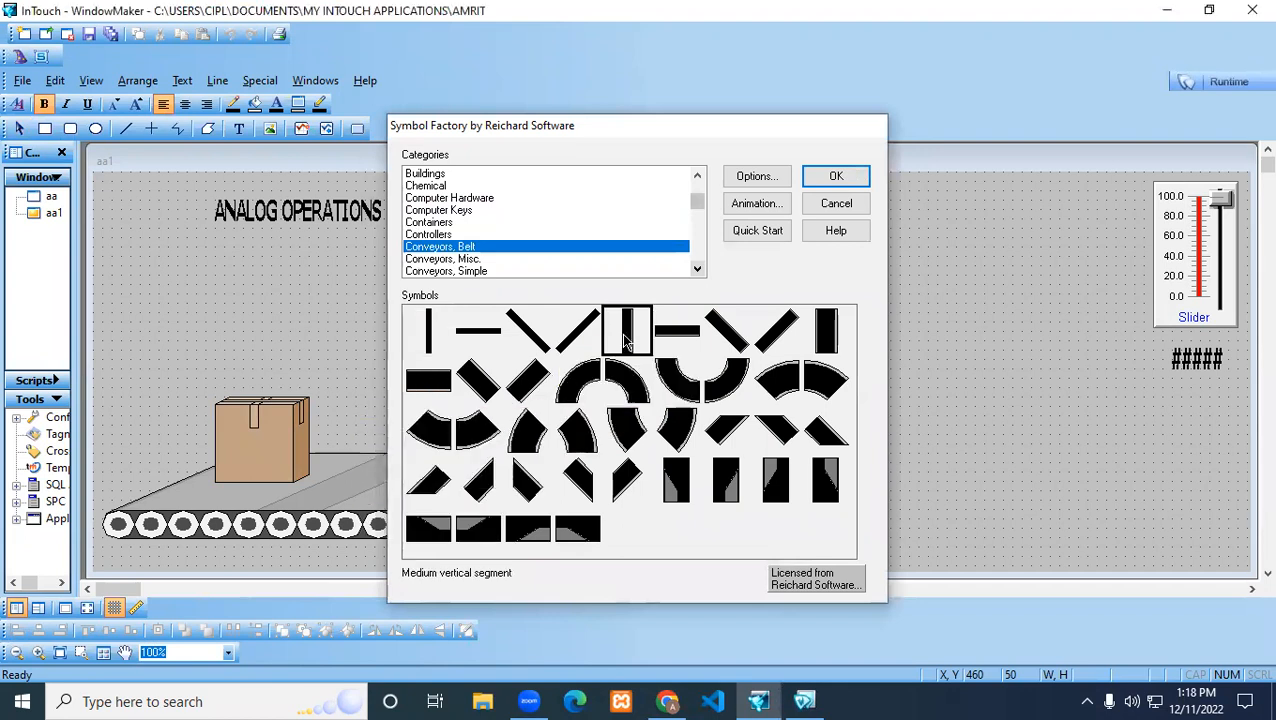
double_click(627, 340)
Stretch the vertical belt segment to about 61 wide by 244 high and stand it on the conveyor's right end
left_click_drag(553, 266, 733, 325)
left_click_drag(553, 313, 582, 452)
left_click_drag(550, 392, 785, 403)
left_click(914, 391)
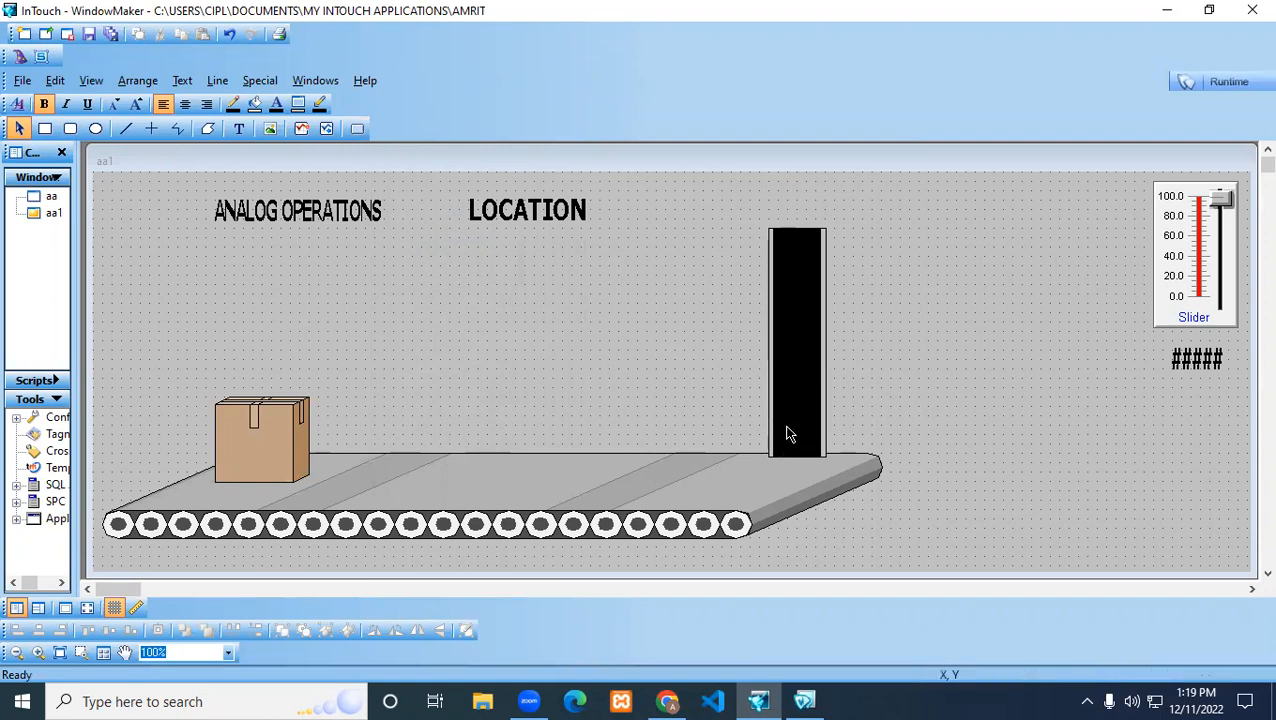
Widen the vertical belt, extend it up to near the window's top edge, and shift it slightly left on the conveyor
left_click(780, 285)
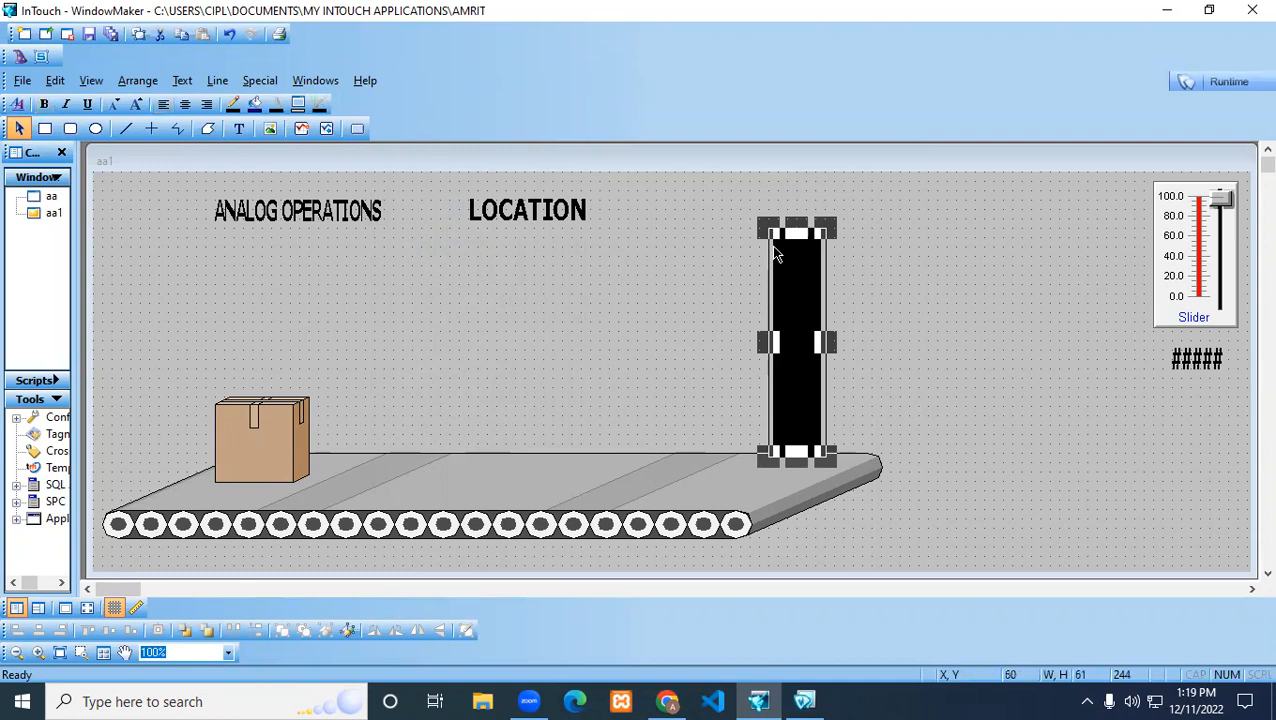
left_click_drag(780, 285, 723, 287)
left_click_drag(771, 229, 812, 197)
left_click_drag(758, 292, 794, 285)
left_click(912, 294)
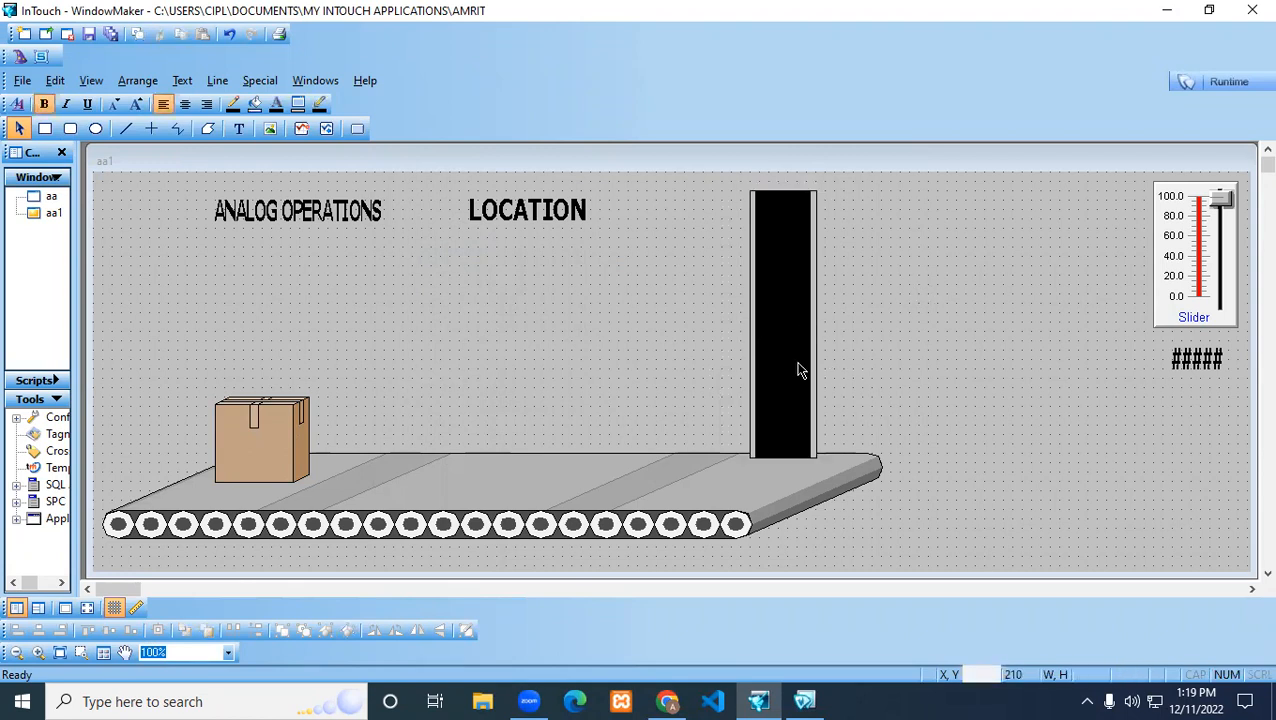